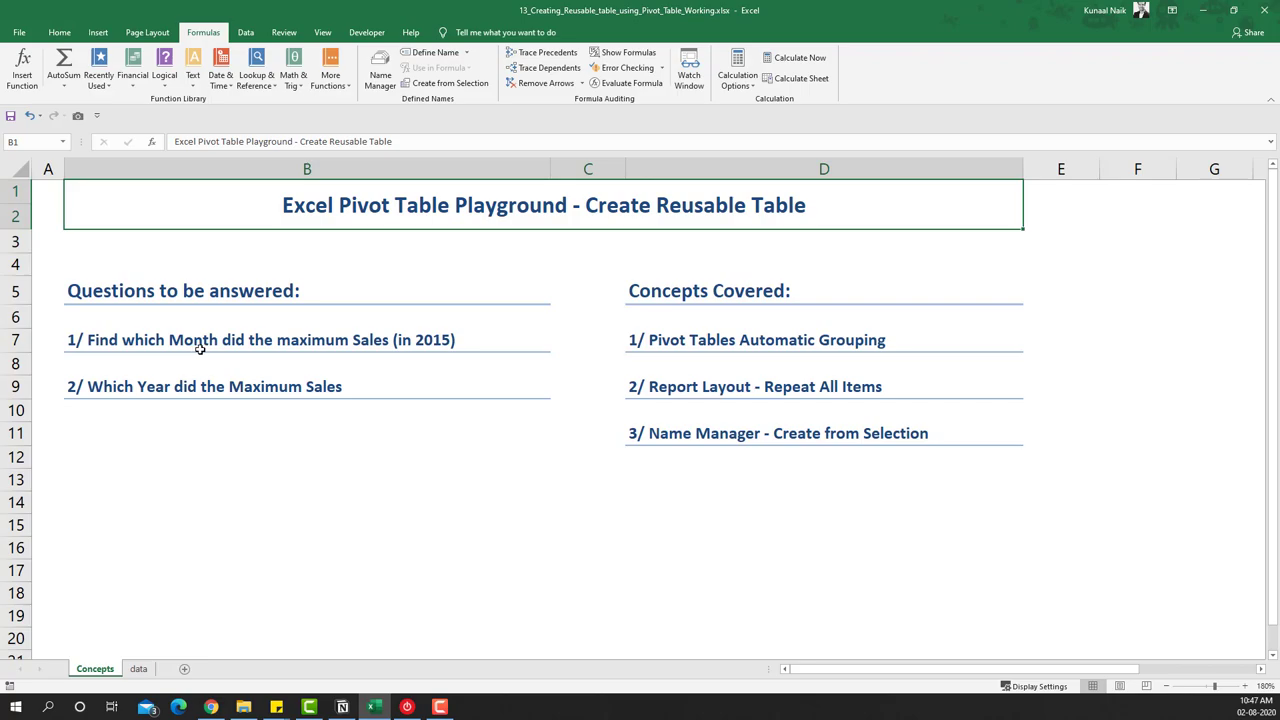
# Review the concepts listed on the Concepts sheet, including Name Manager and Report Layout.
pyautogui.click(760, 344)
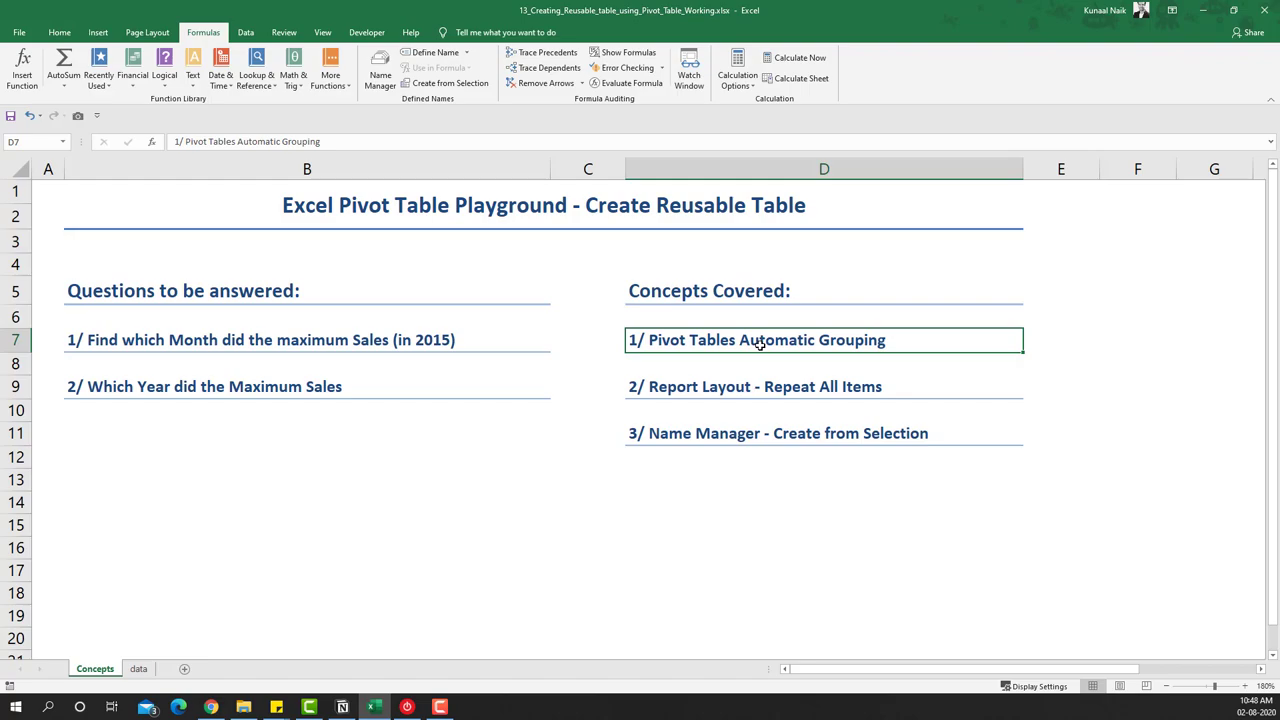
pyautogui.click(752, 440)
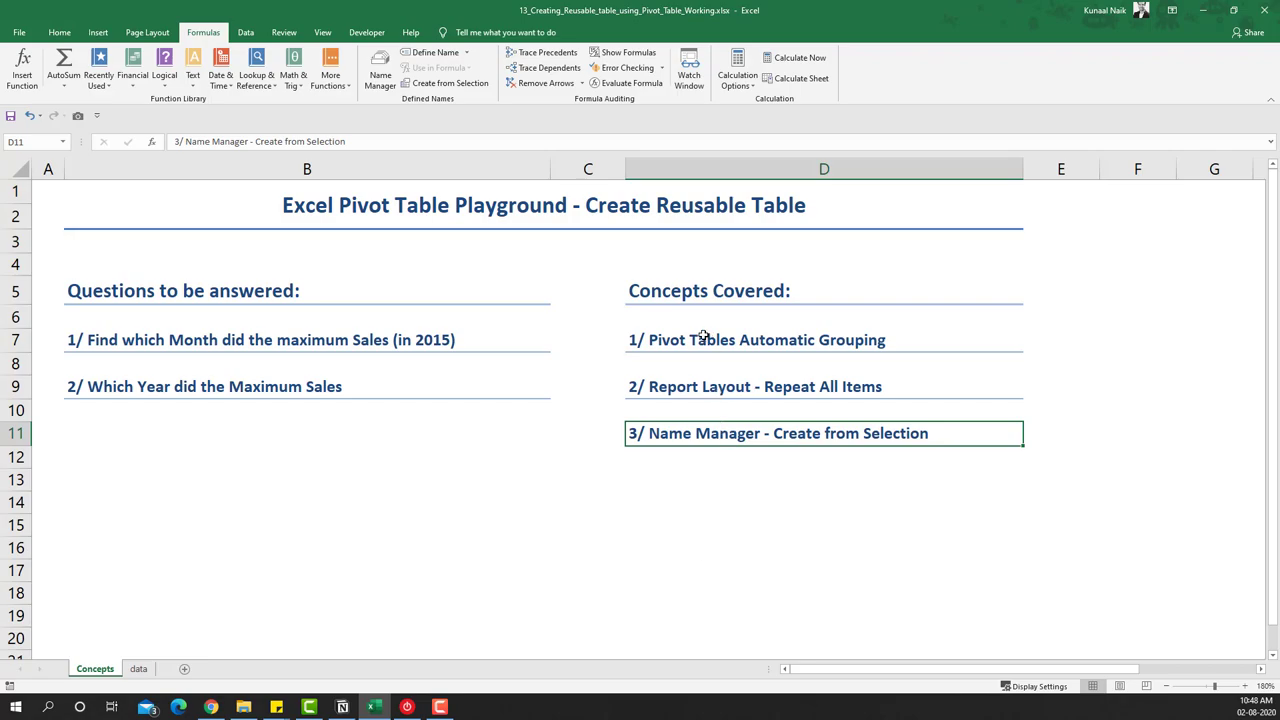
pyautogui.press('Up')
pyautogui.press('Up')
pyautogui.press('Up')
pyautogui.press('Up')
pyautogui.click(688, 389)
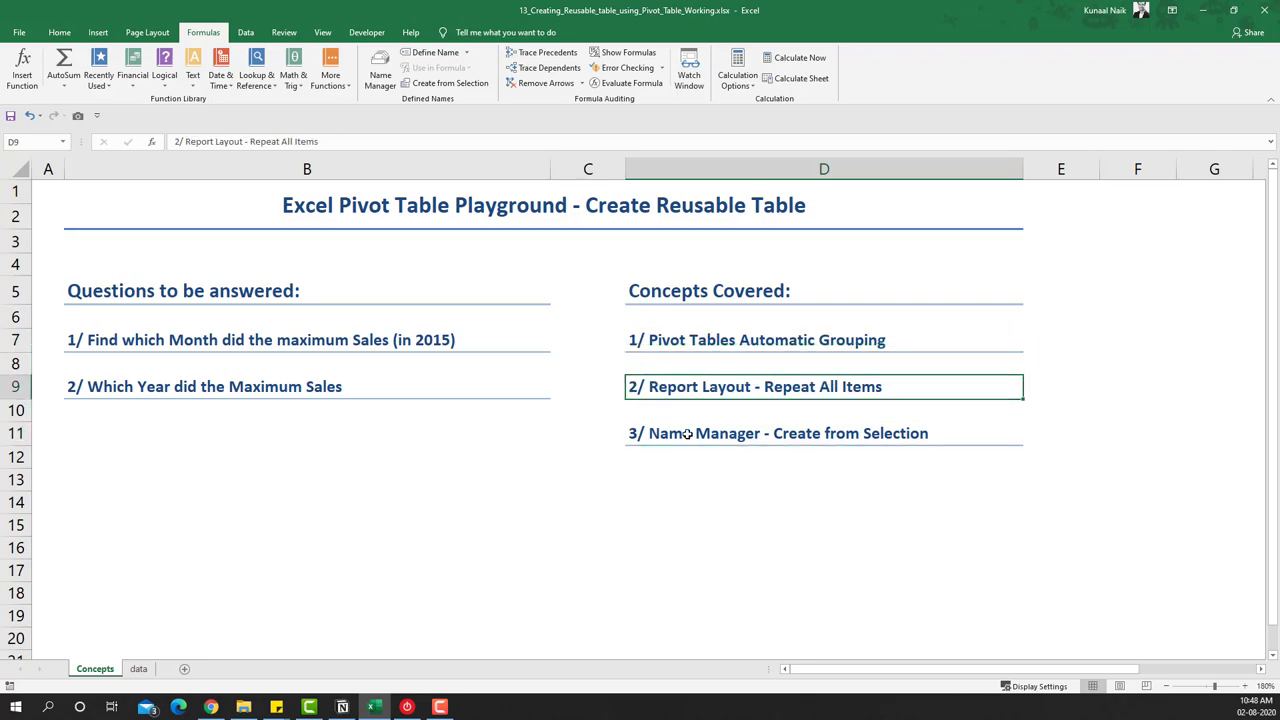
pyautogui.keyDown('shift'); pyautogui.click(688, 433); pyautogui.keyUp('shift')
pyautogui.click(346, 566)
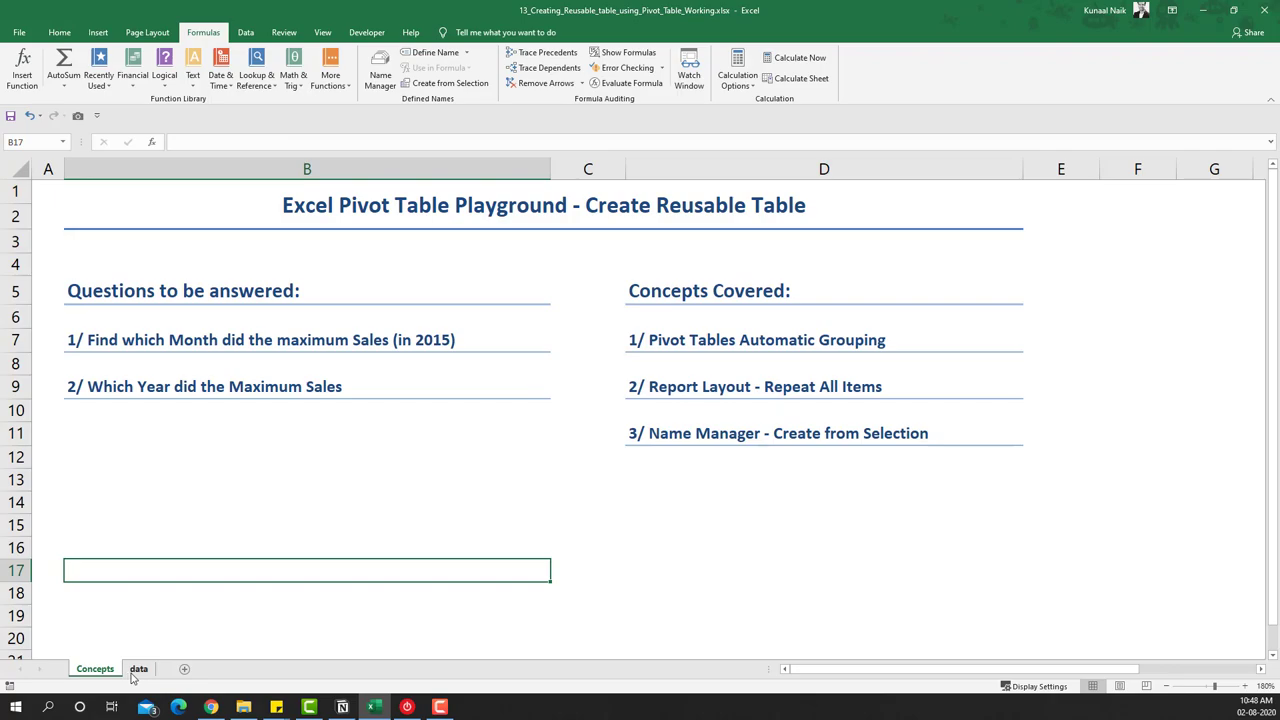
# Highlight the two questions to answer, then go to the transaction data sheet.
pyautogui.moveTo(270, 345); pyautogui.dragTo(263, 390)
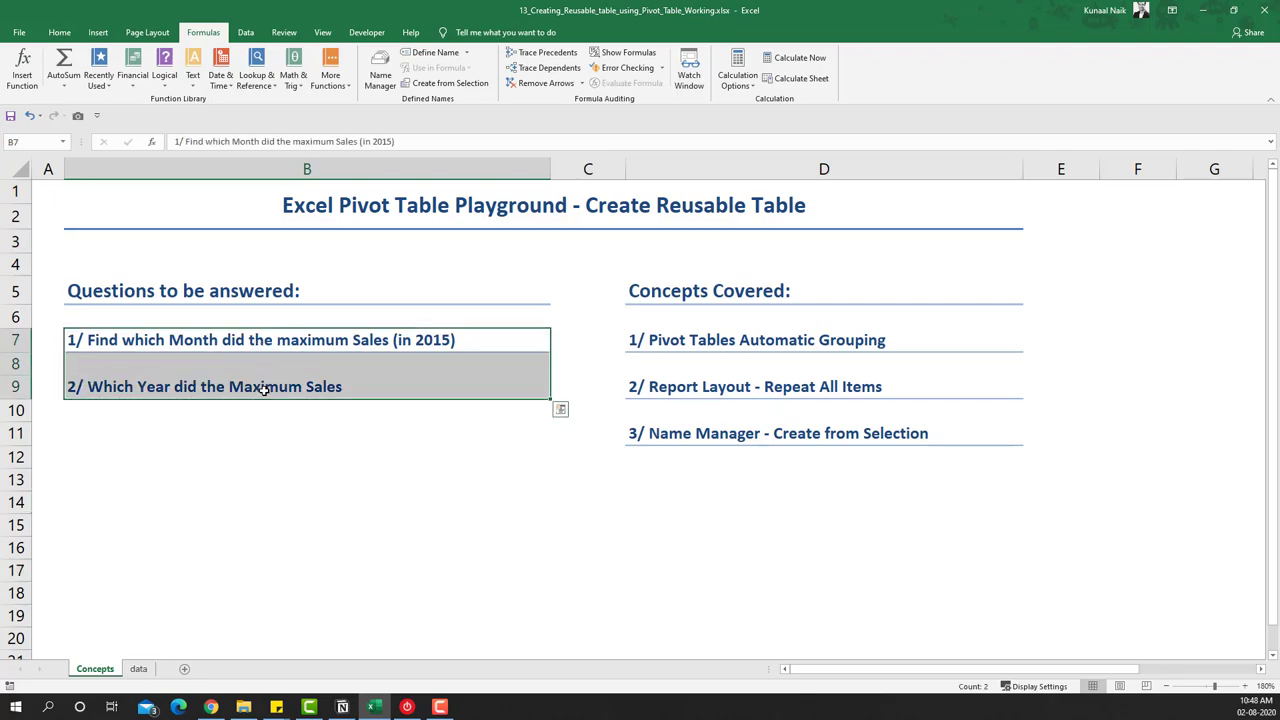
pyautogui.click(251, 470)
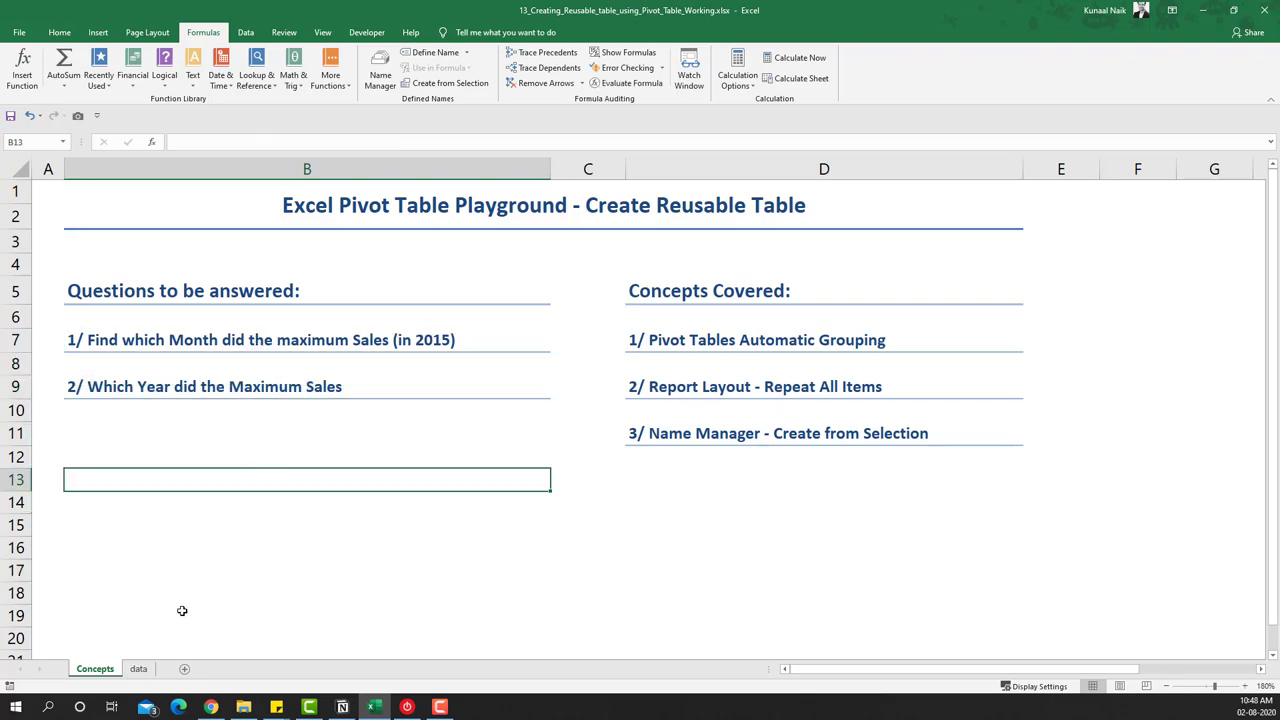
pyautogui.click(139, 669)
pyautogui.click(176, 292)
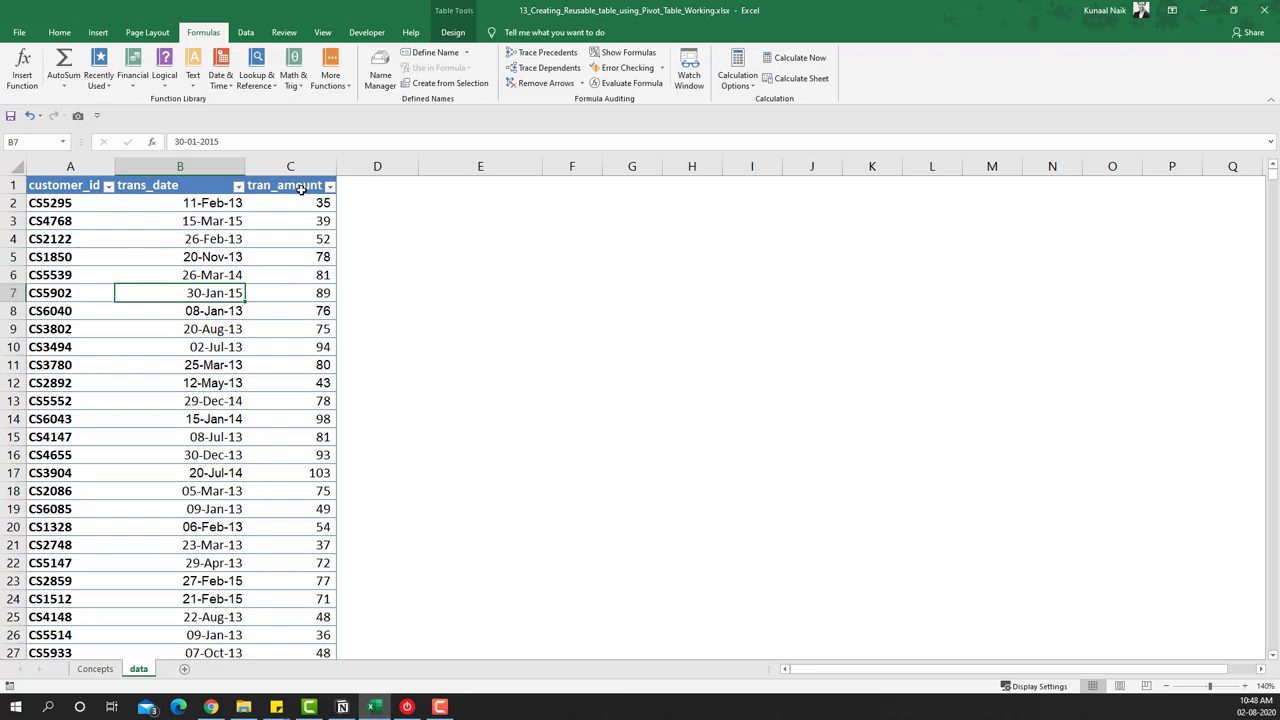
pyautogui.click(212, 214)
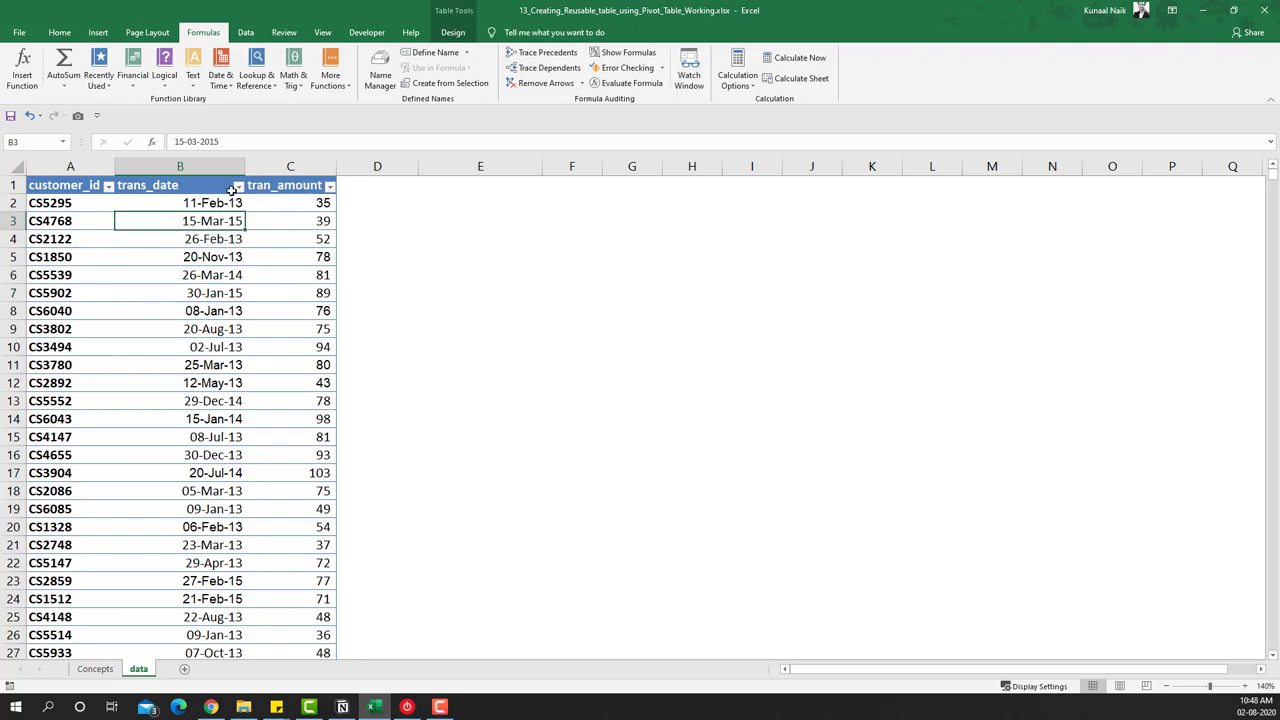
pyautogui.click(239, 188)
pyautogui.click(95, 347)
pyautogui.click(95, 408)
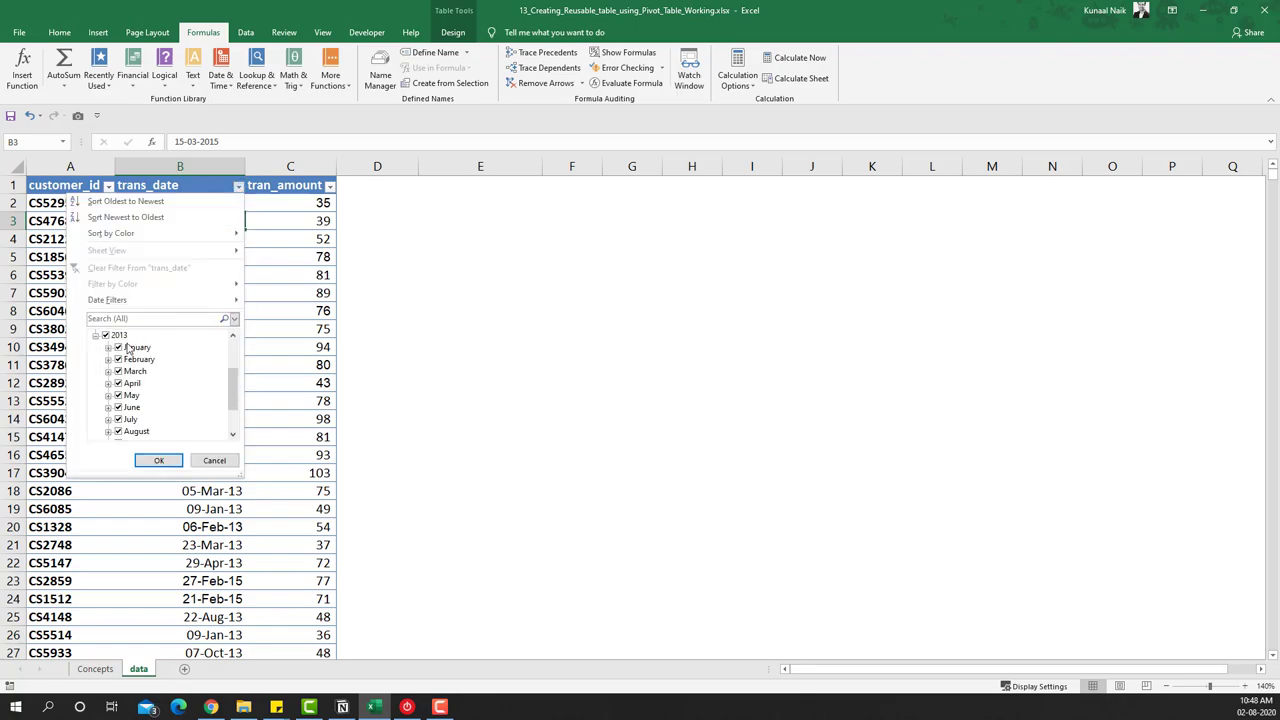
pyautogui.scroll(2, 128, 352)
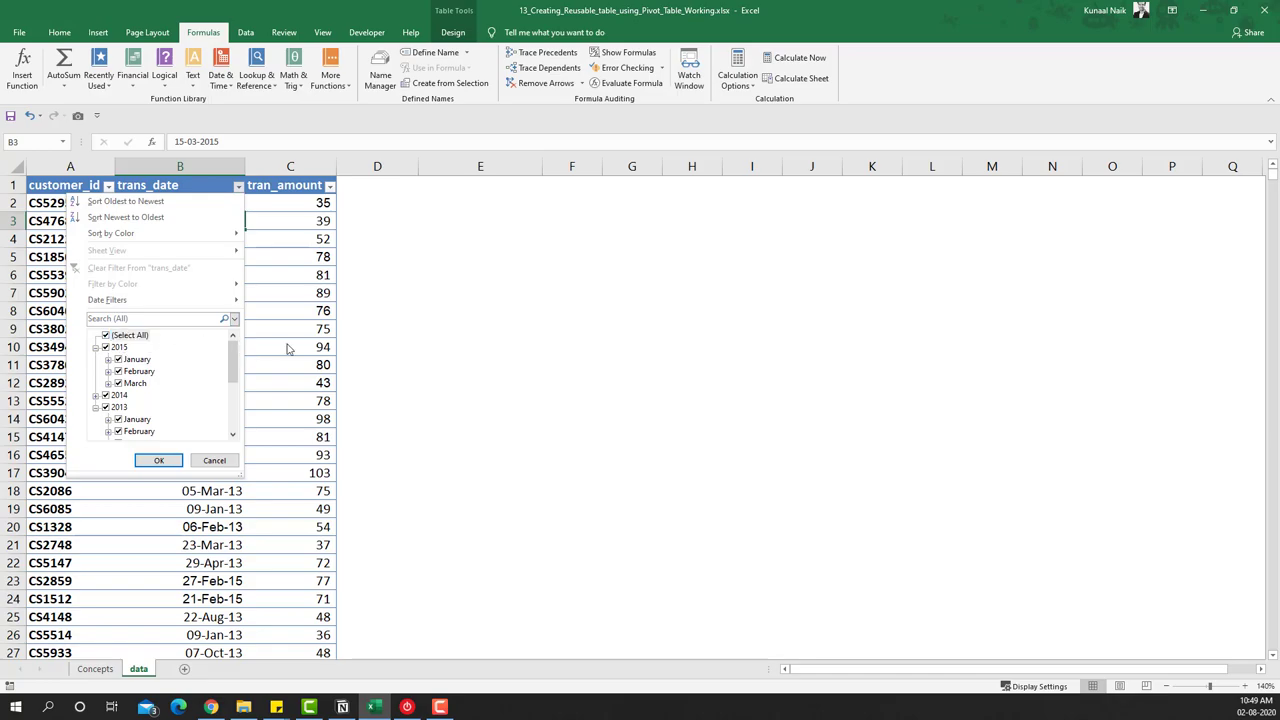
pyautogui.click(289, 346)
pyautogui.click(203, 296)
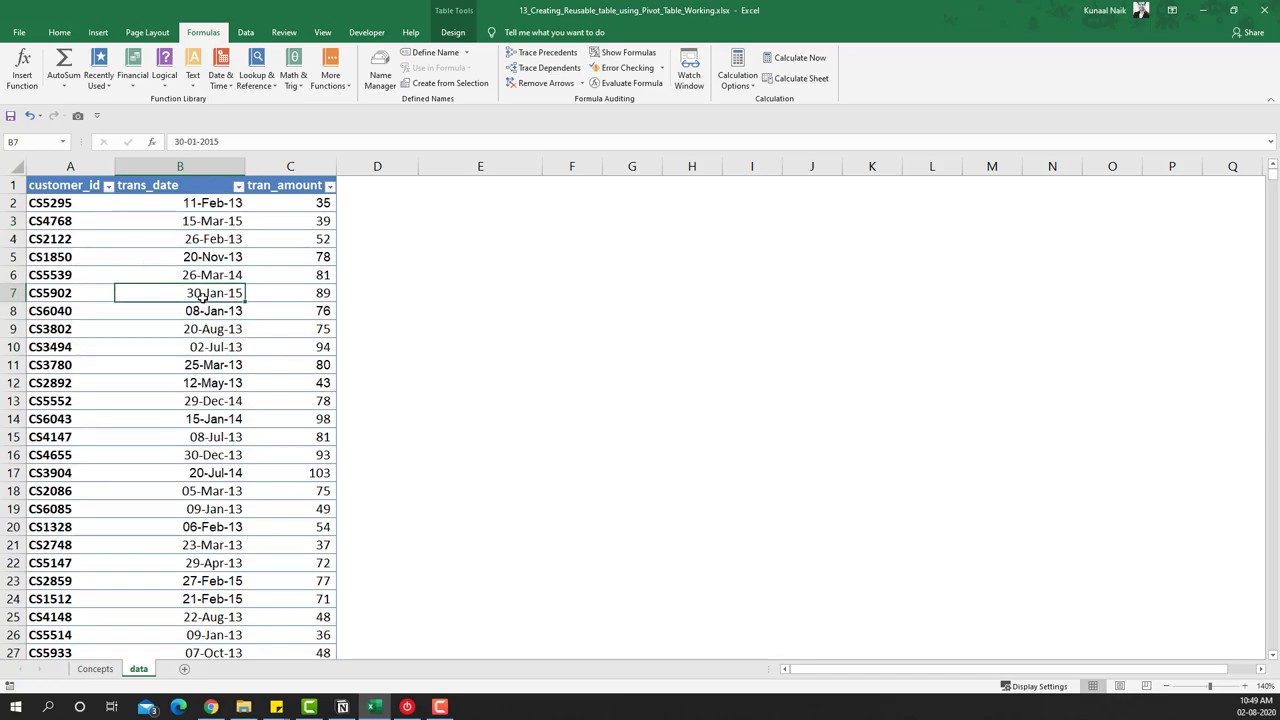
pyautogui.click(98, 32)
# Insert a PivotTable from the transaction data on a new worksheet and zoom in.
pyautogui.click(25, 68)
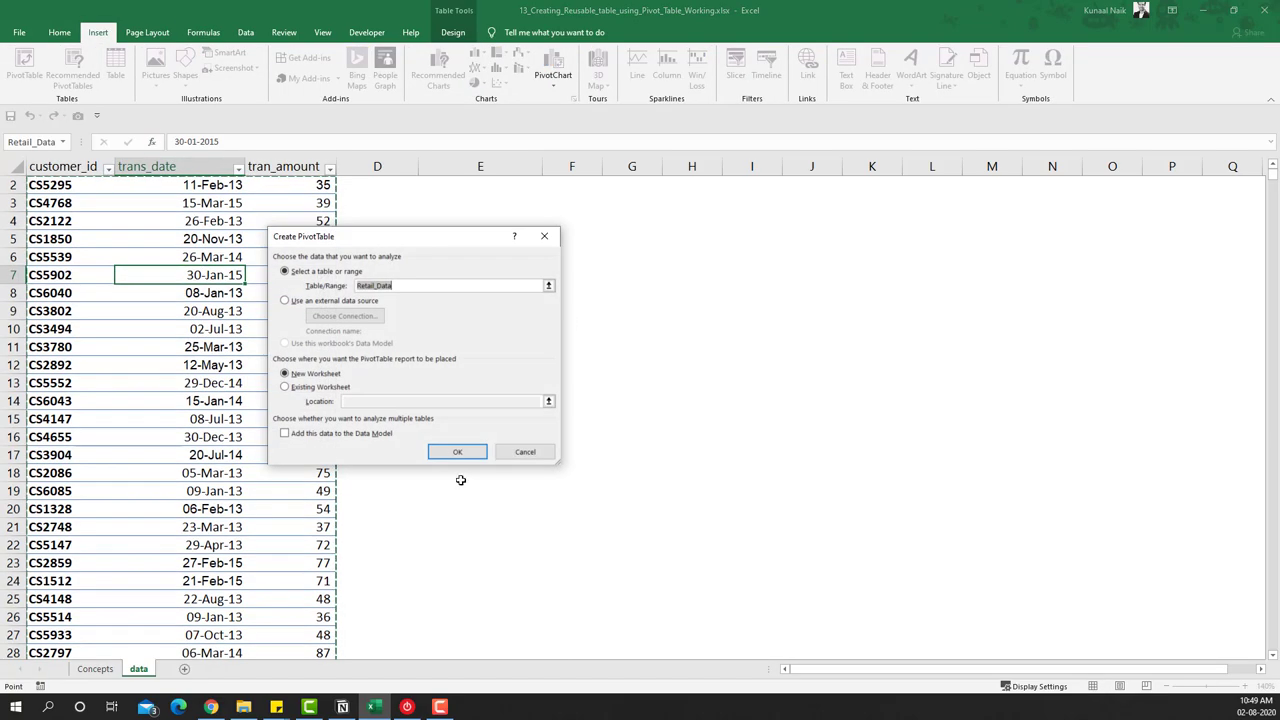
pyautogui.click(453, 456)
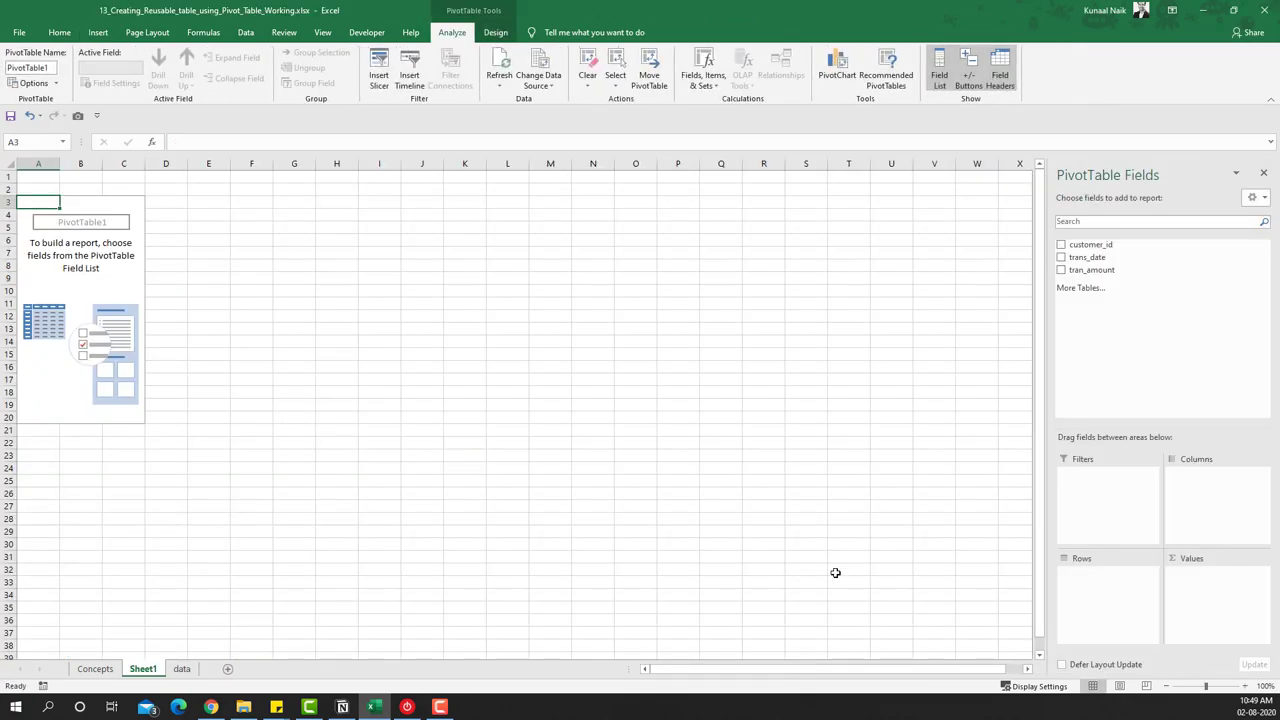
pyautogui.click(1243, 686)
pyautogui.click(1243, 686)
pyautogui.click(1243, 686)
pyautogui.click(1243, 686)
pyautogui.click(1243, 686)
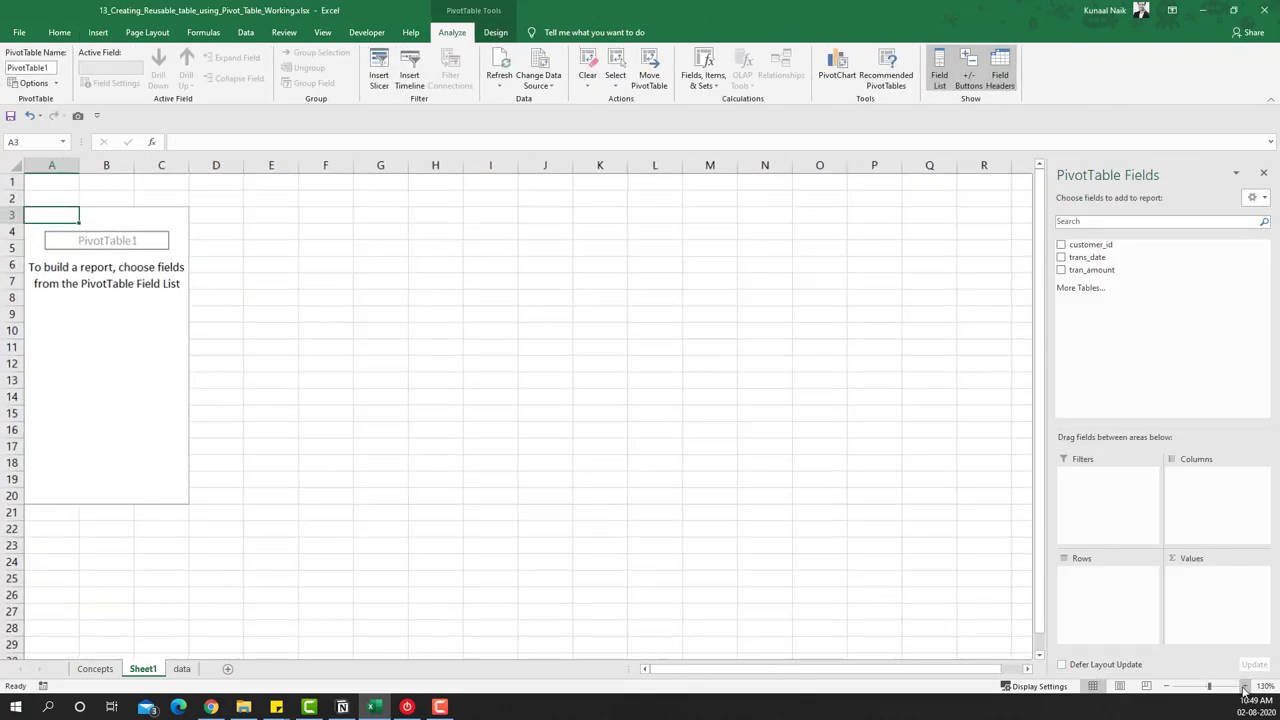
# Sum tran_amount by trans_date in rows and expand 2013 into its quarters.
pyautogui.moveTo(1103, 271); pyautogui.dragTo(1195, 612)
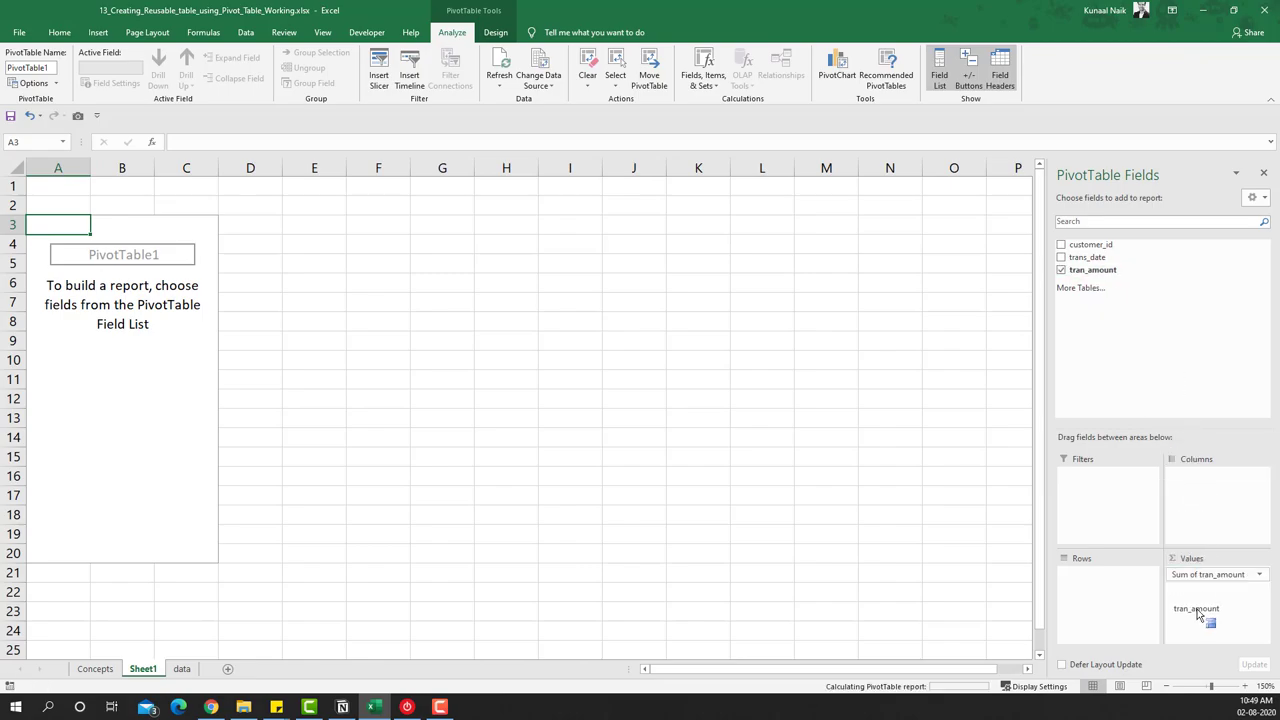
pyautogui.moveTo(1103, 260); pyautogui.dragTo(1108, 606)
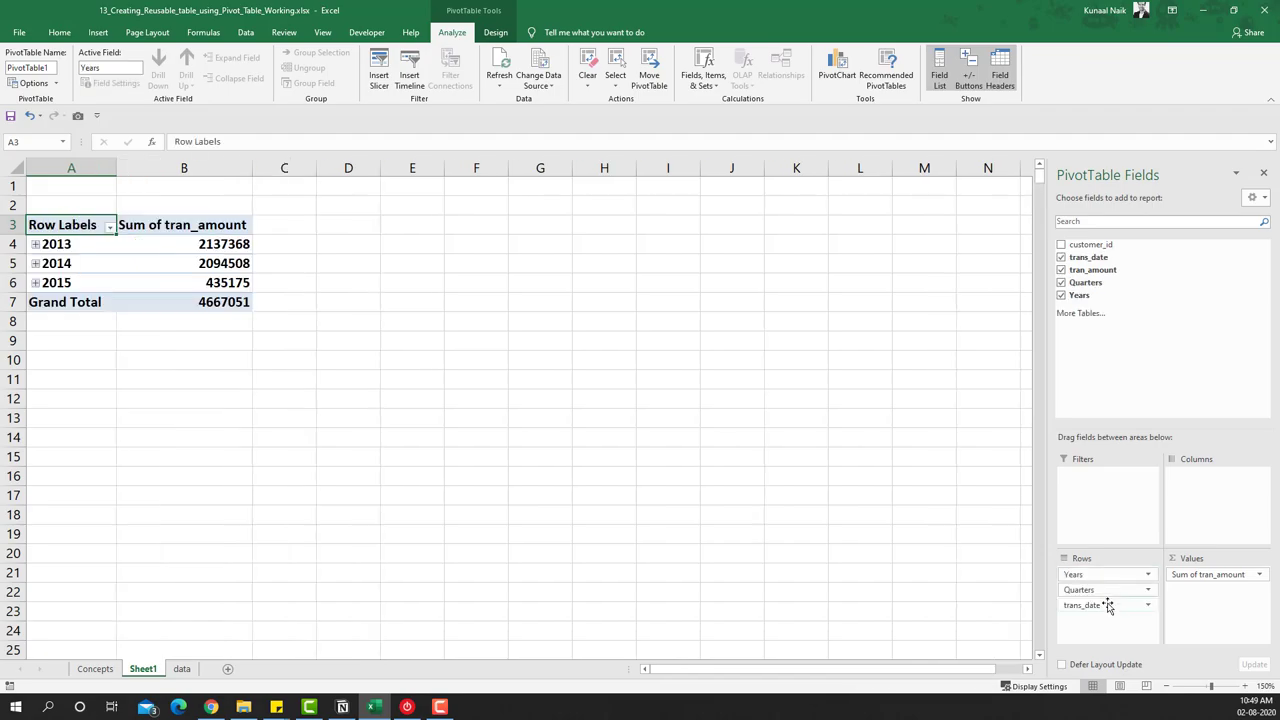
pyautogui.click(35, 244)
pyautogui.click(52, 266)
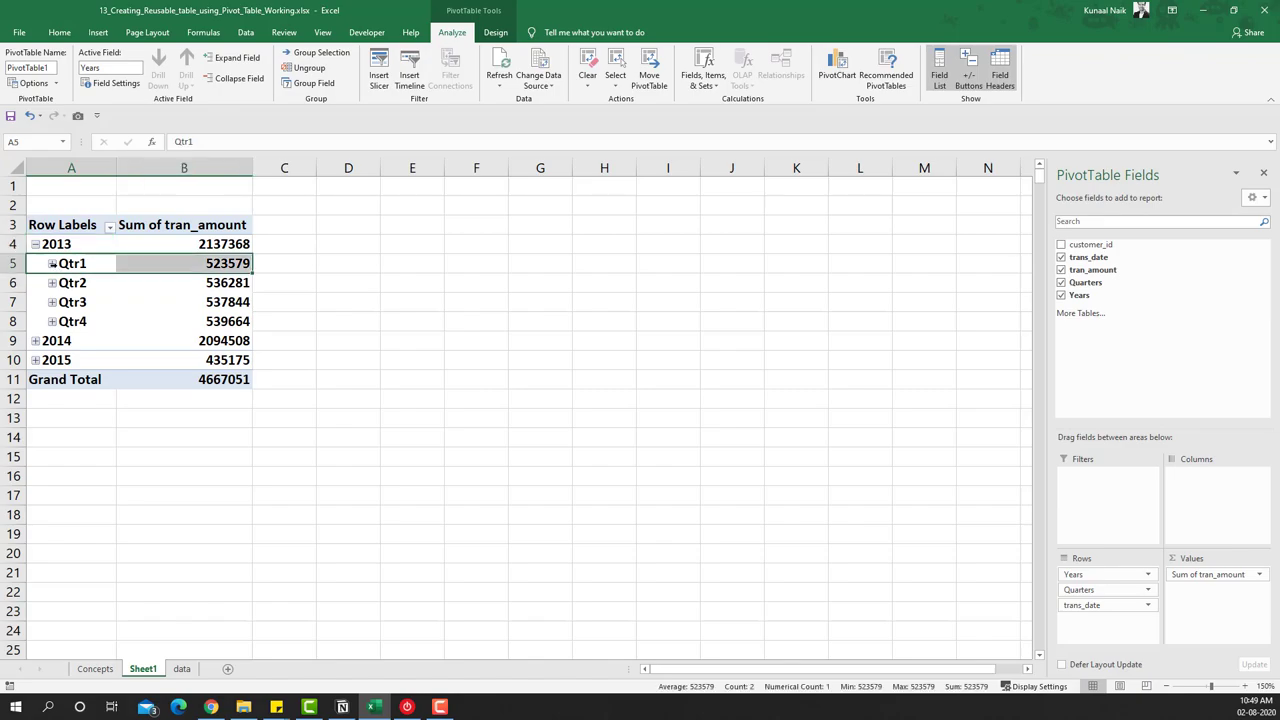
pyautogui.click(70, 264)
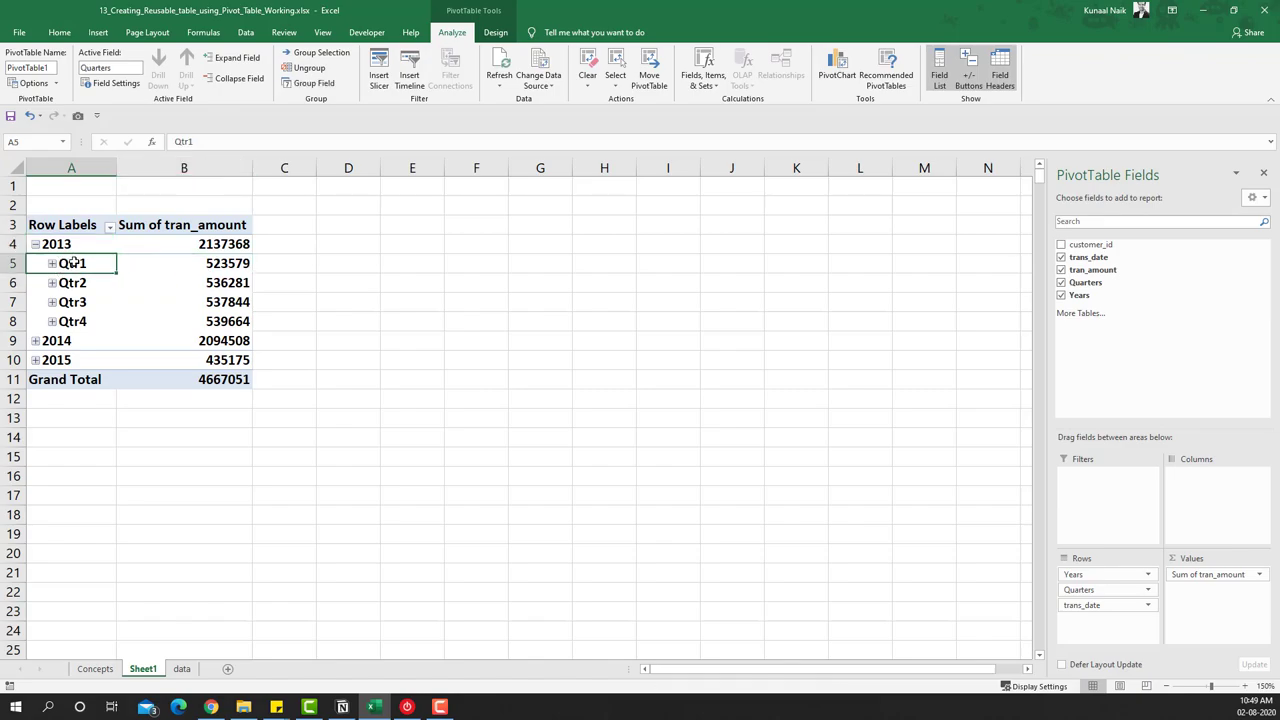
pyautogui.rightClick(77, 264)
# Ungroup the dates and regroup trans_date by Months and Years.
pyautogui.click(115, 405)
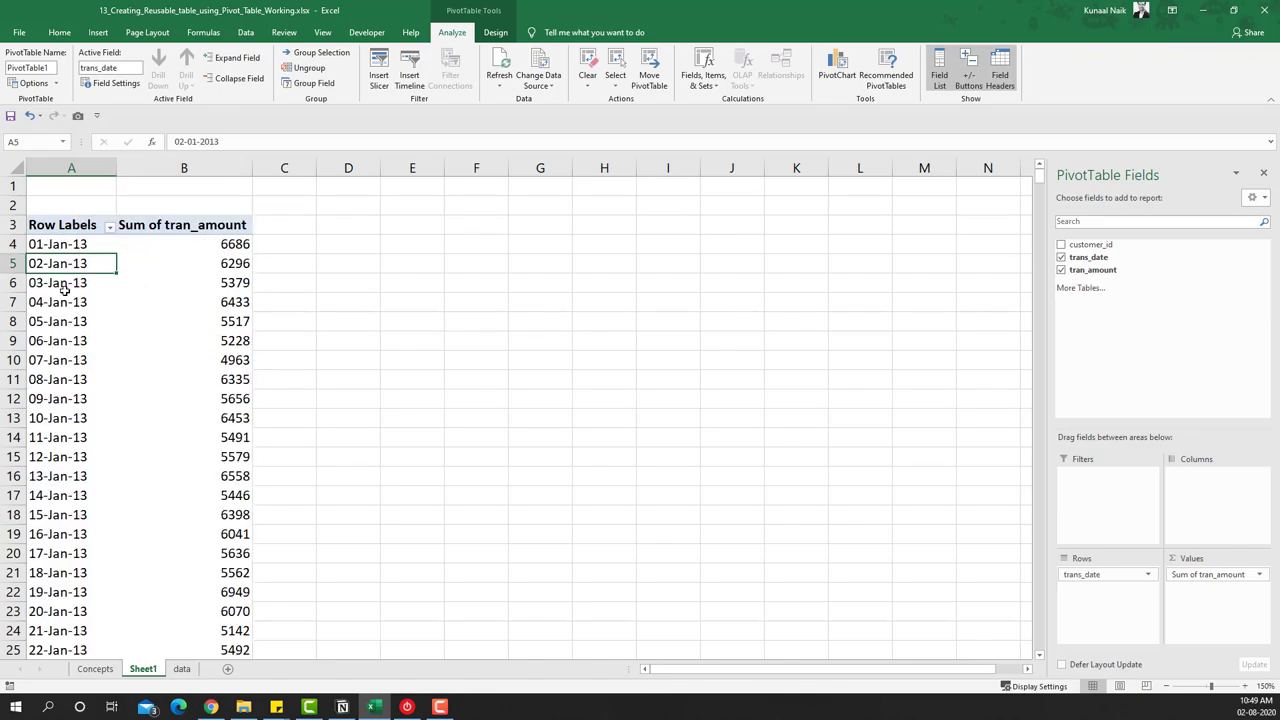
pyautogui.click(64, 288)
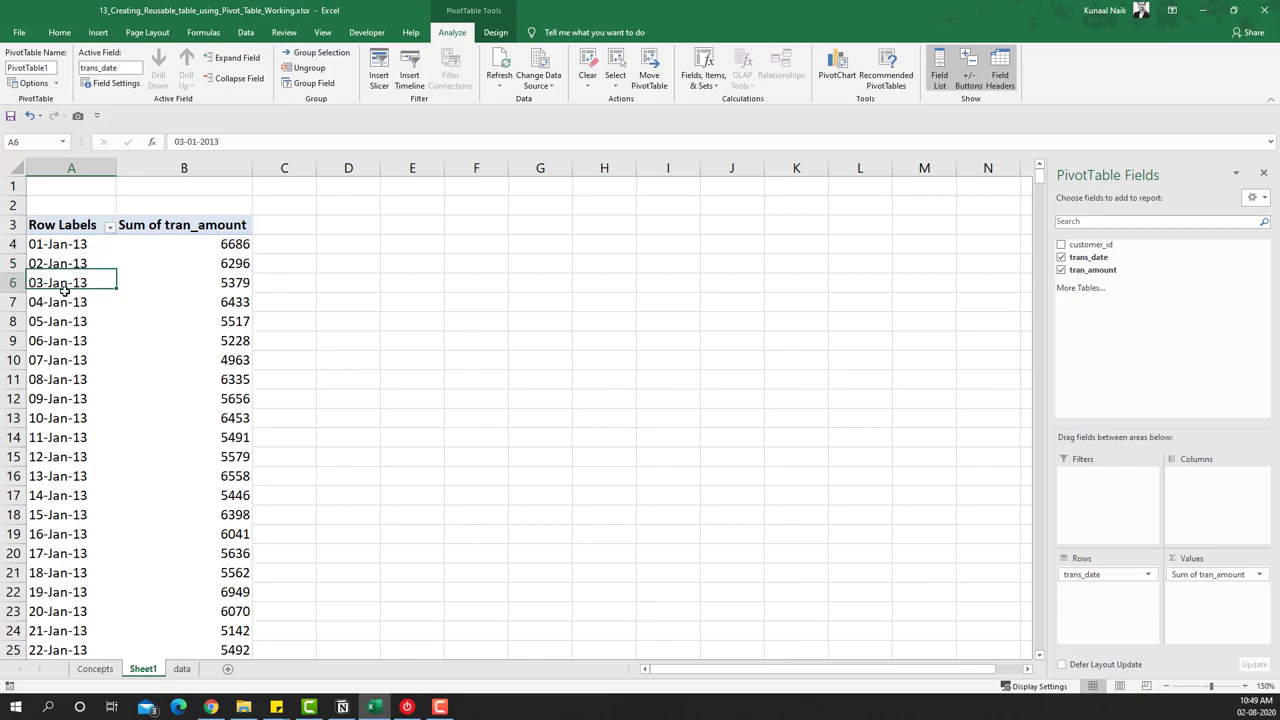
pyautogui.rightClick(65, 289)
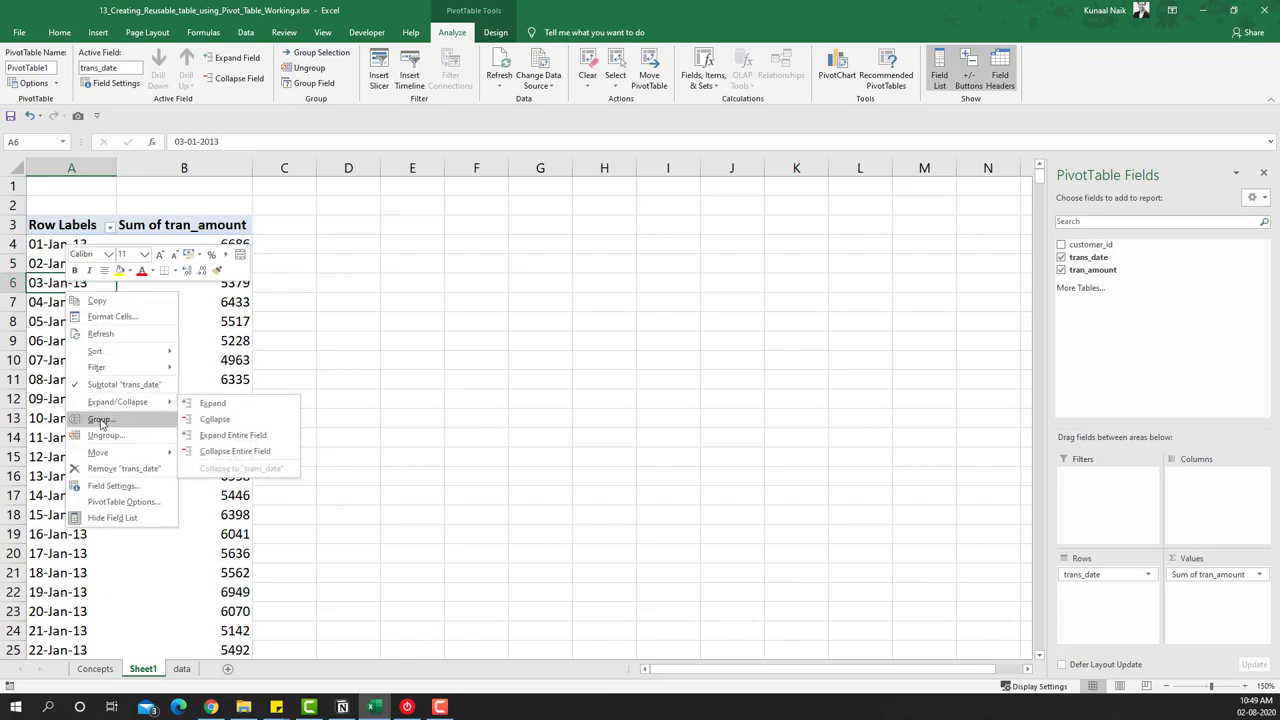
pyautogui.click(104, 420)
pyautogui.click(35, 370)
pyautogui.click(80, 420)
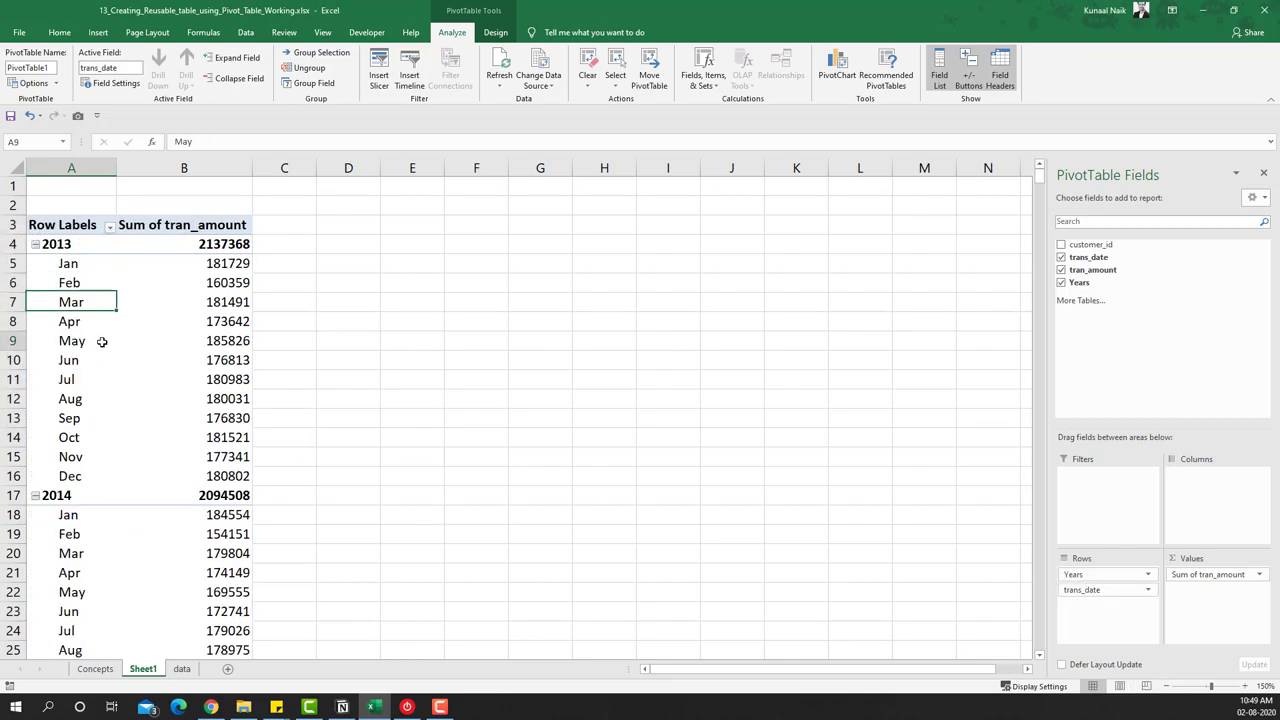
# Regroup with Quarters added, then remove Quarters from the pivot rows.
pyautogui.rightClick(100, 340)
pyautogui.click(140, 473)
pyautogui.click(84, 404)
pyautogui.click(116, 460)
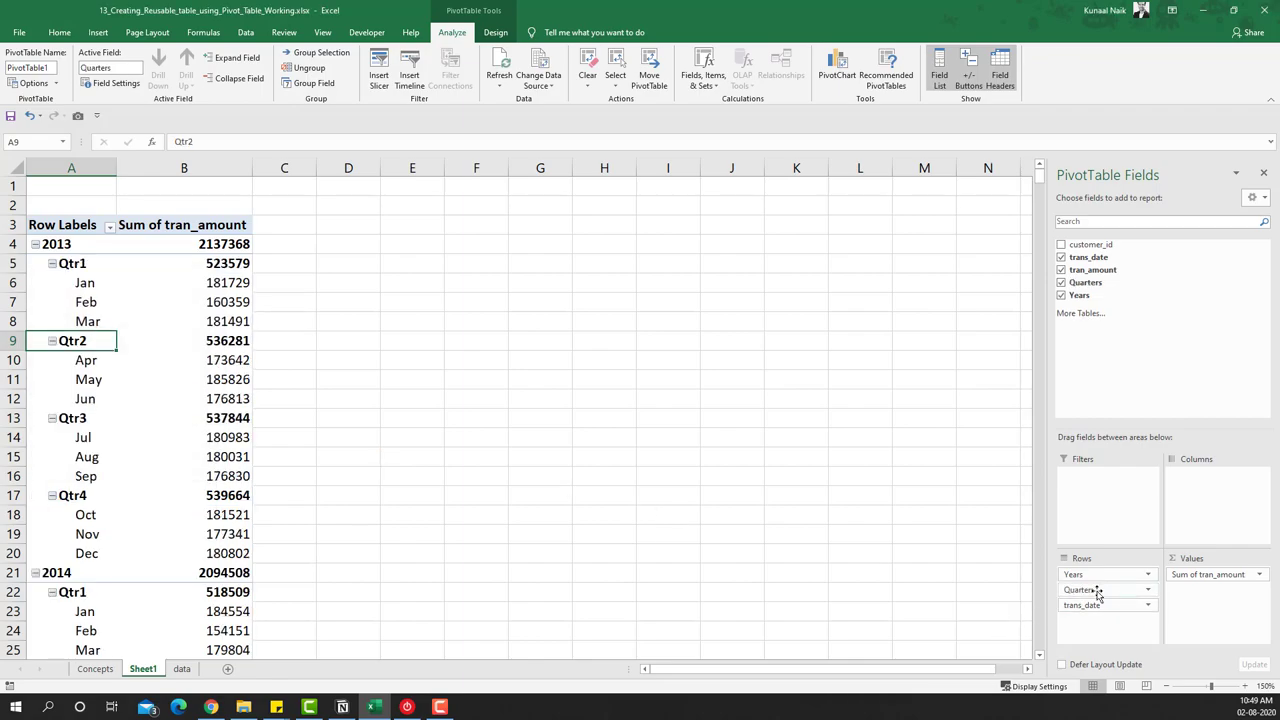
pyautogui.moveTo(1097, 594); pyautogui.dragTo(1101, 360)
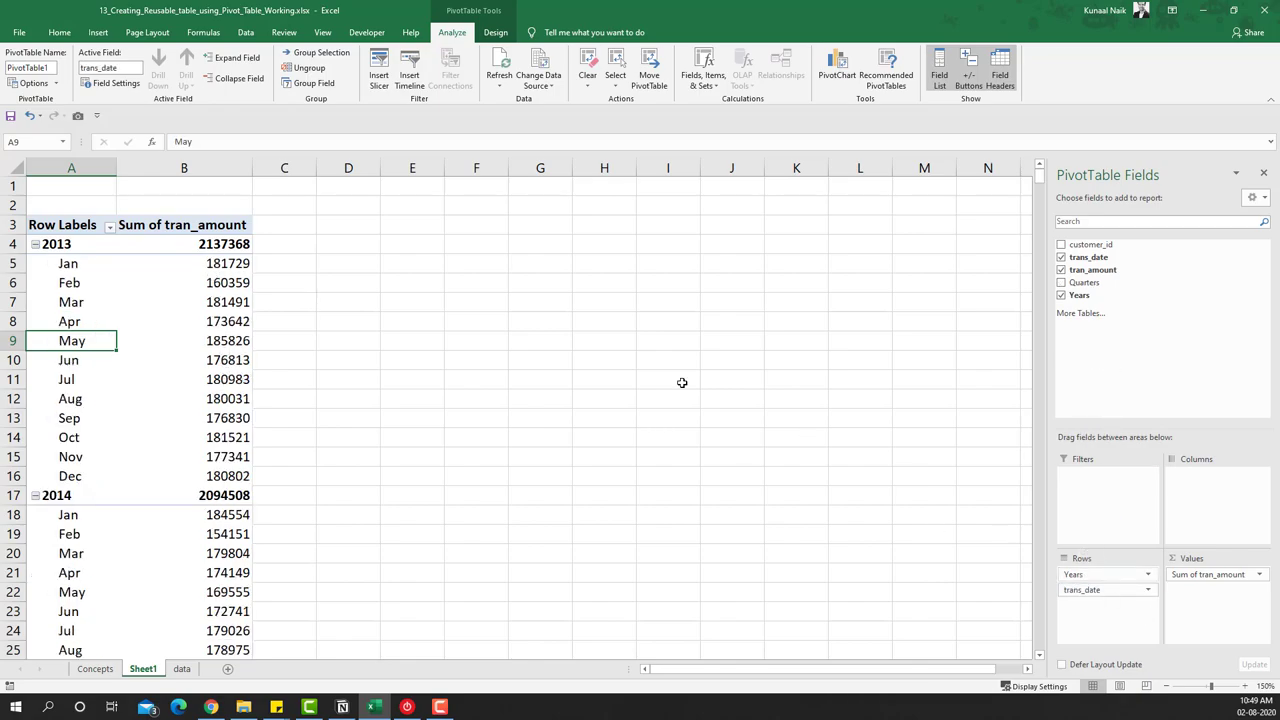
# Check the Jan–Dec monthly sales totals listed under each year.
pyautogui.scroll(-6, 177, 335)
pyautogui.scroll(6, 174, 340)
pyautogui.click(71, 286)
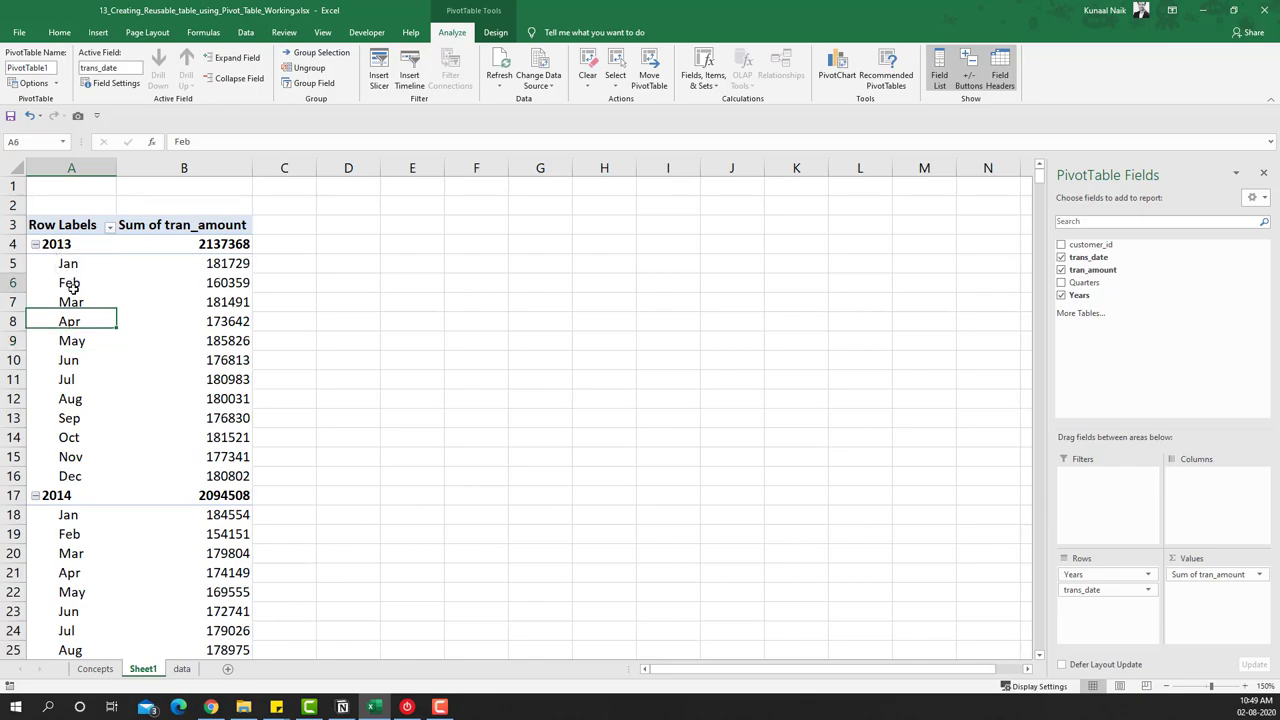
pyautogui.moveTo(228, 263); pyautogui.dragTo(228, 380)
pyautogui.click(210, 415)
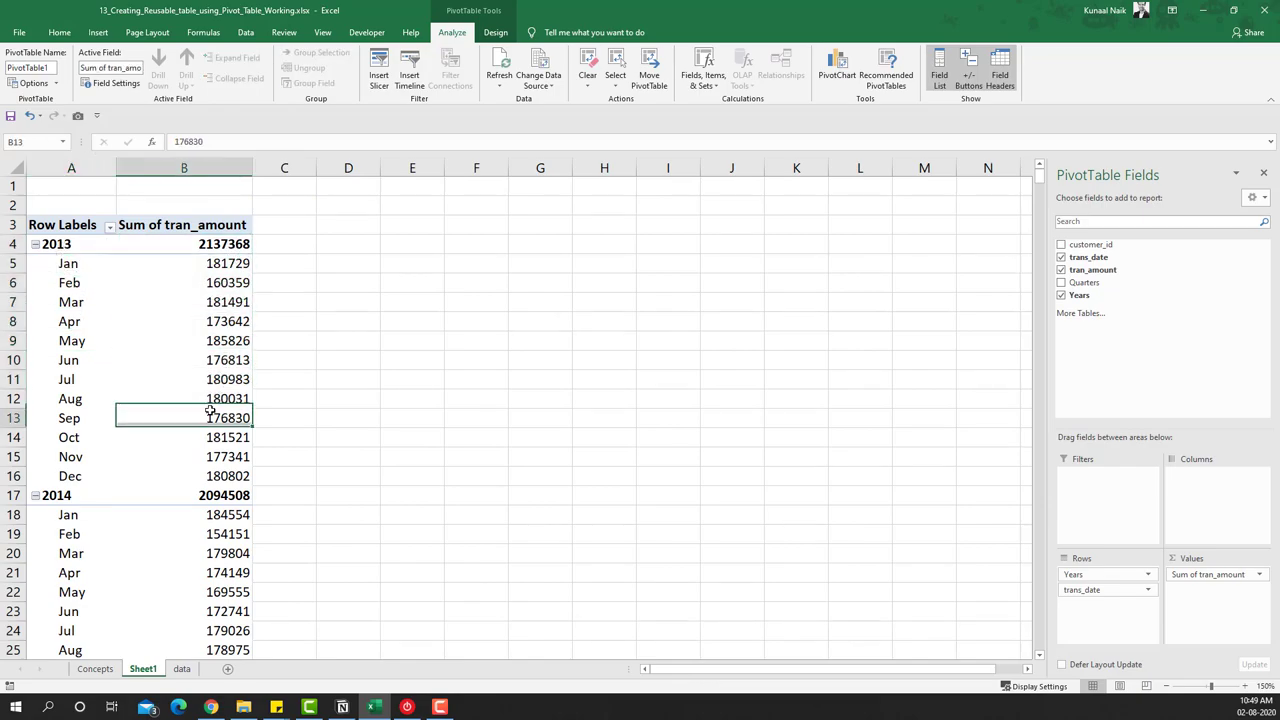
# Format the pivot sales values as Number with 0 decimals and a 1000 separator.
pyautogui.rightClick(212, 263)
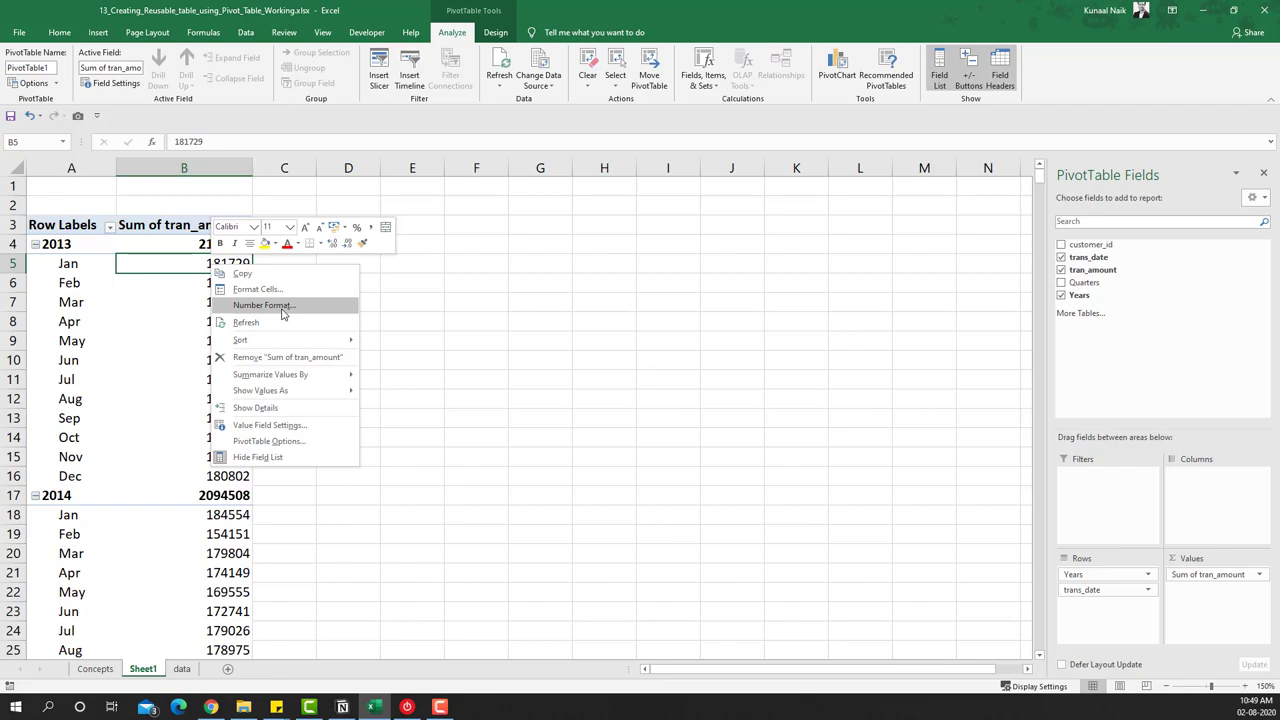
pyautogui.click(264, 305)
pyautogui.click(74, 143)
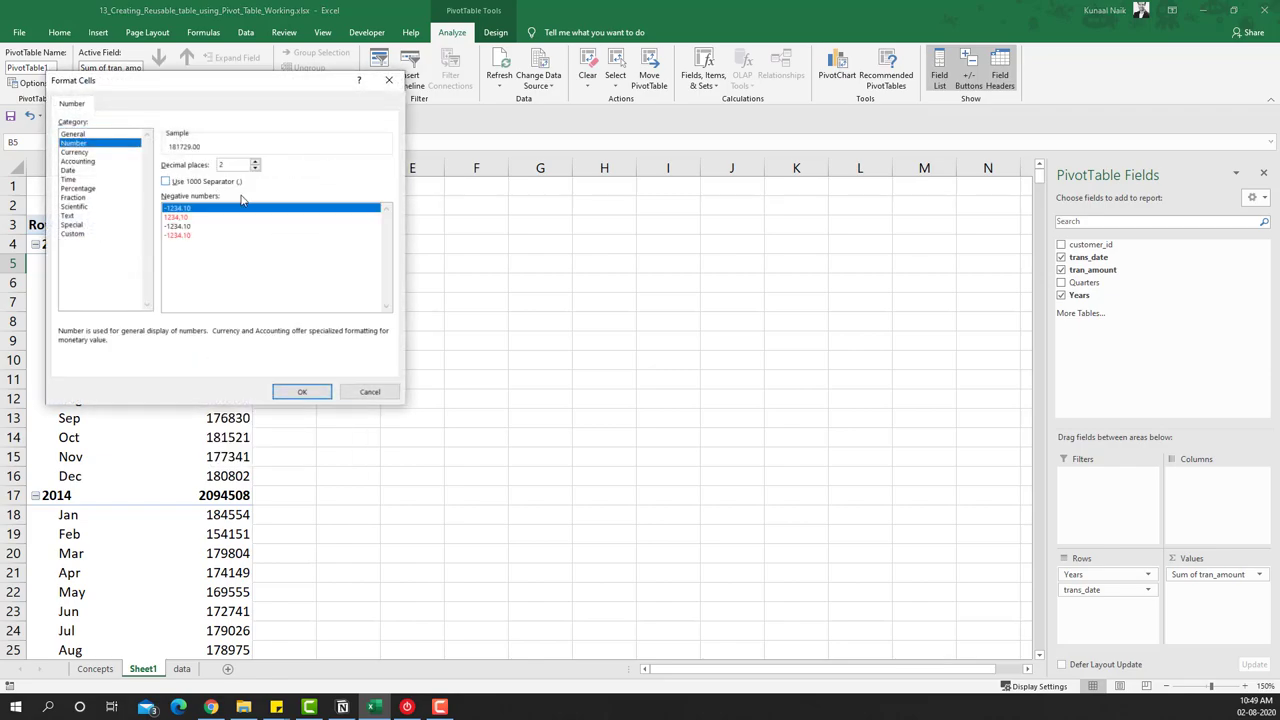
pyautogui.click(255, 175)
pyautogui.click(255, 175)
pyautogui.click(216, 181)
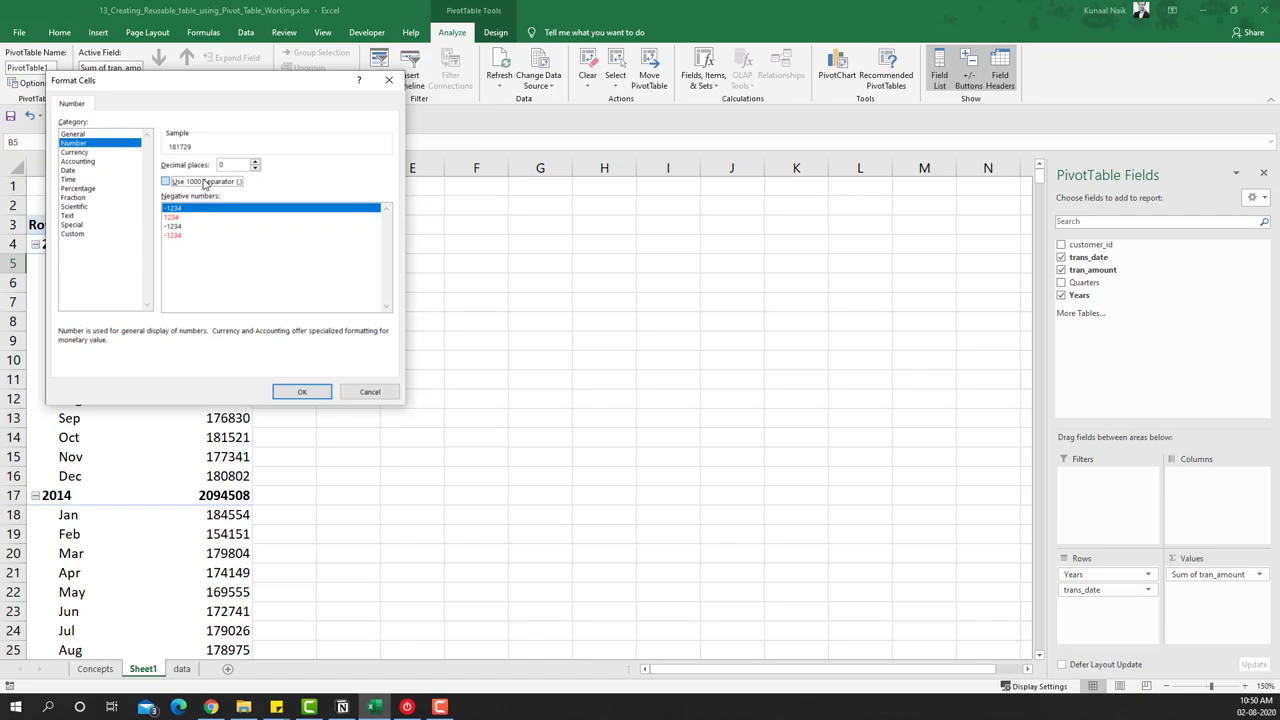
pyautogui.click(300, 391)
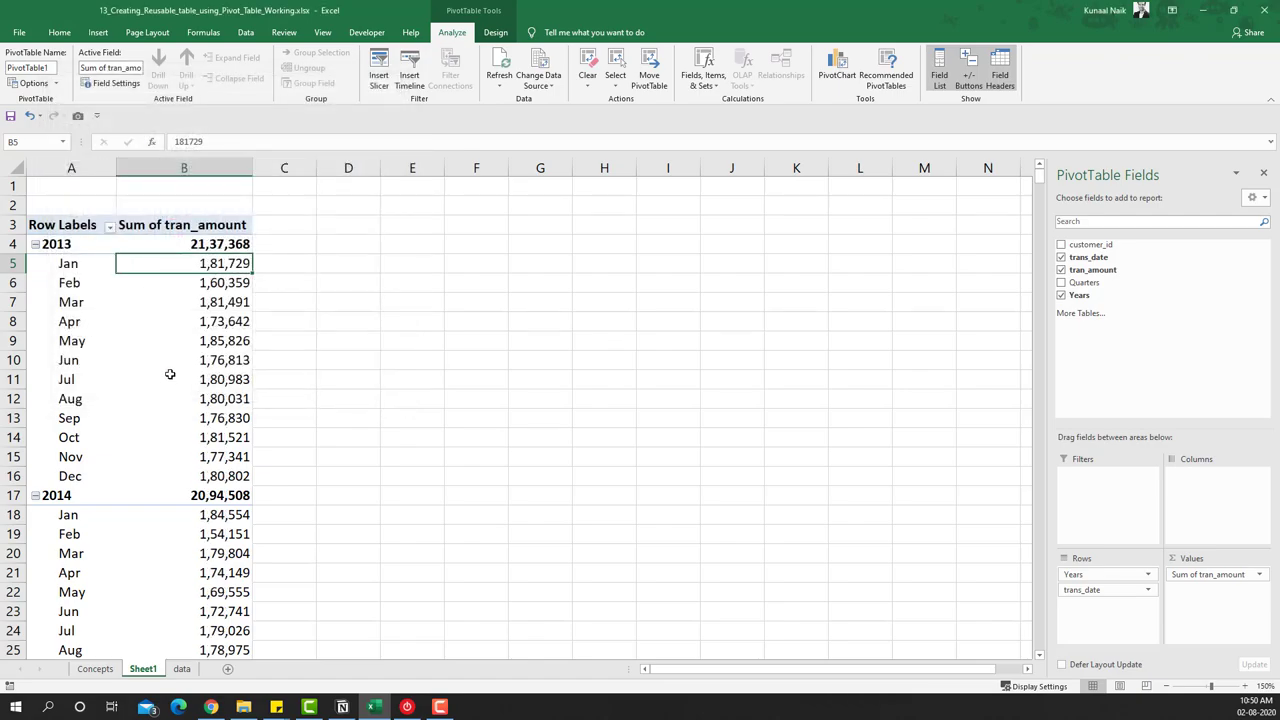
# Rename Sheet1 to Pivot_Summary.
pyautogui.doubleClick(152, 668)
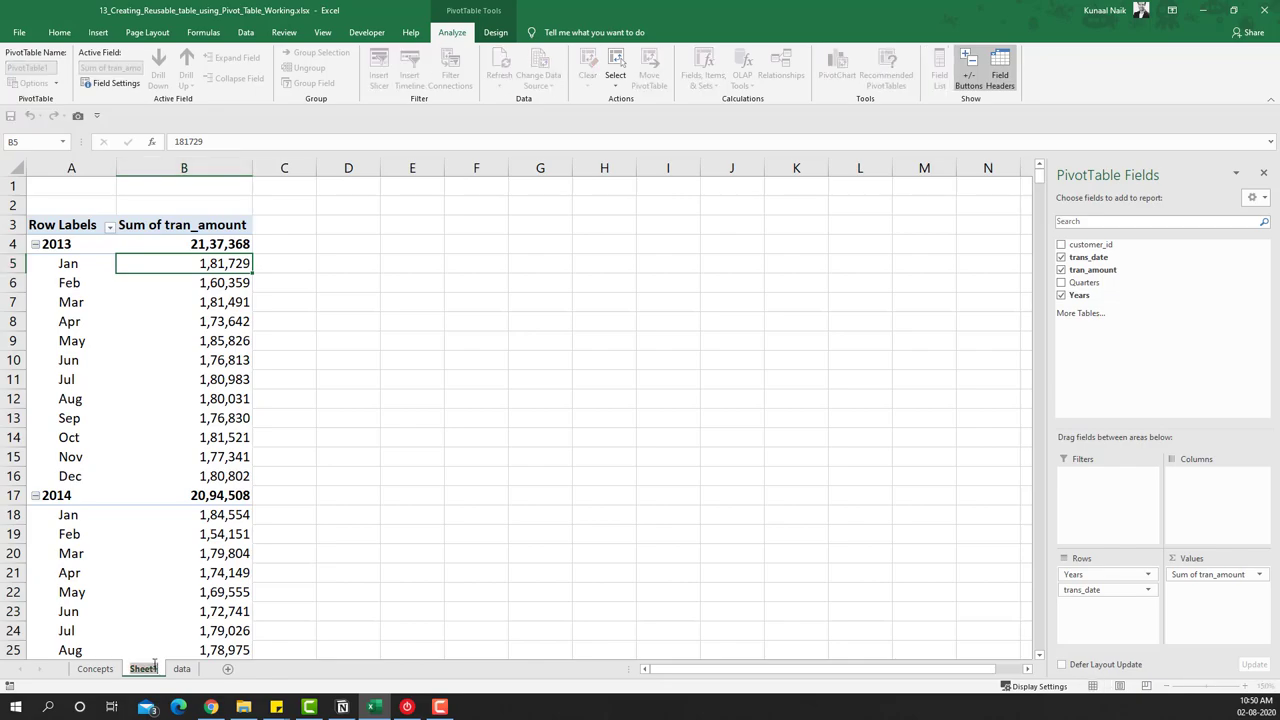
pyautogui.write('Pivot Summary')
pyautogui.press('Return')
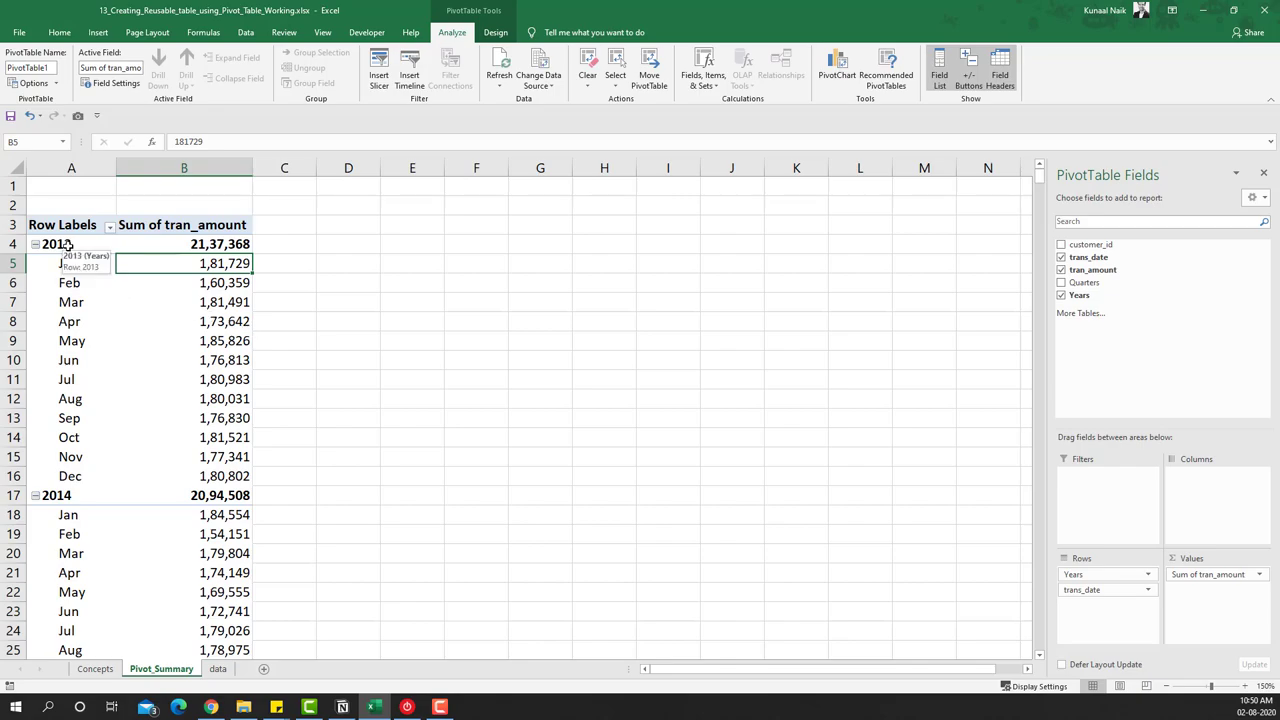
pyautogui.moveTo(66, 247); pyautogui.dragTo(68, 322)
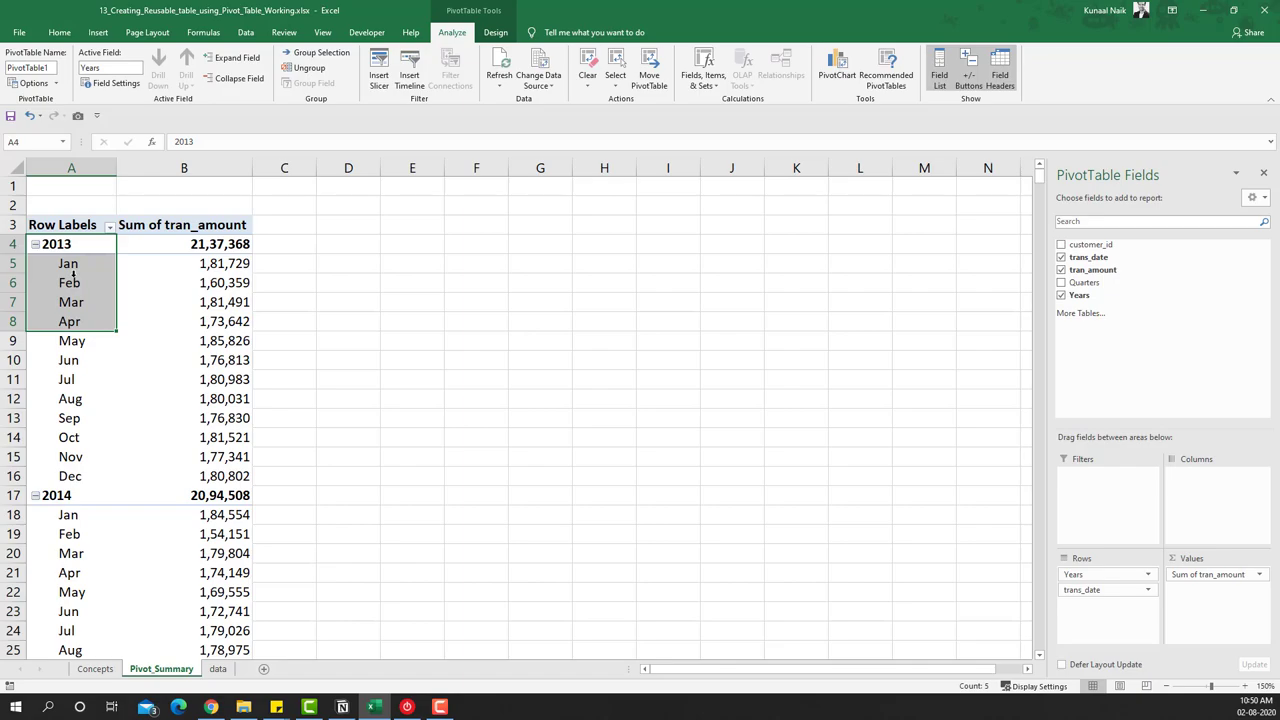
pyautogui.click(89, 167)
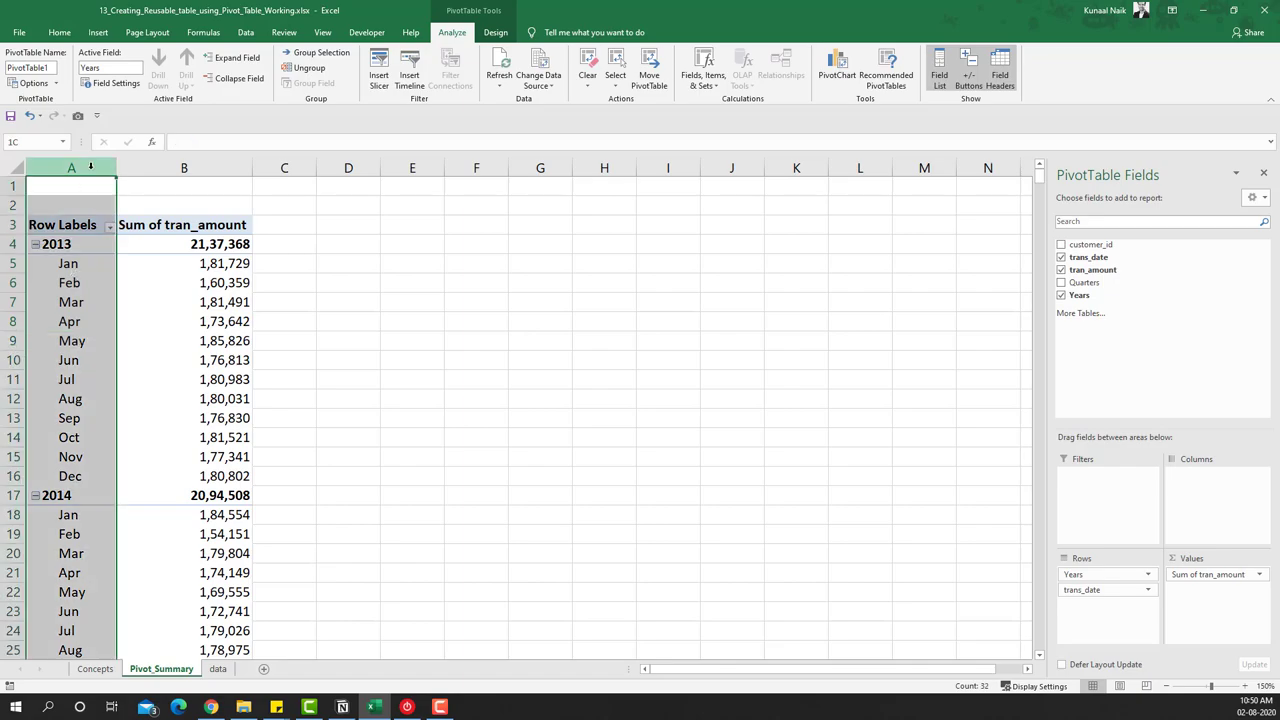
pyautogui.click(86, 316)
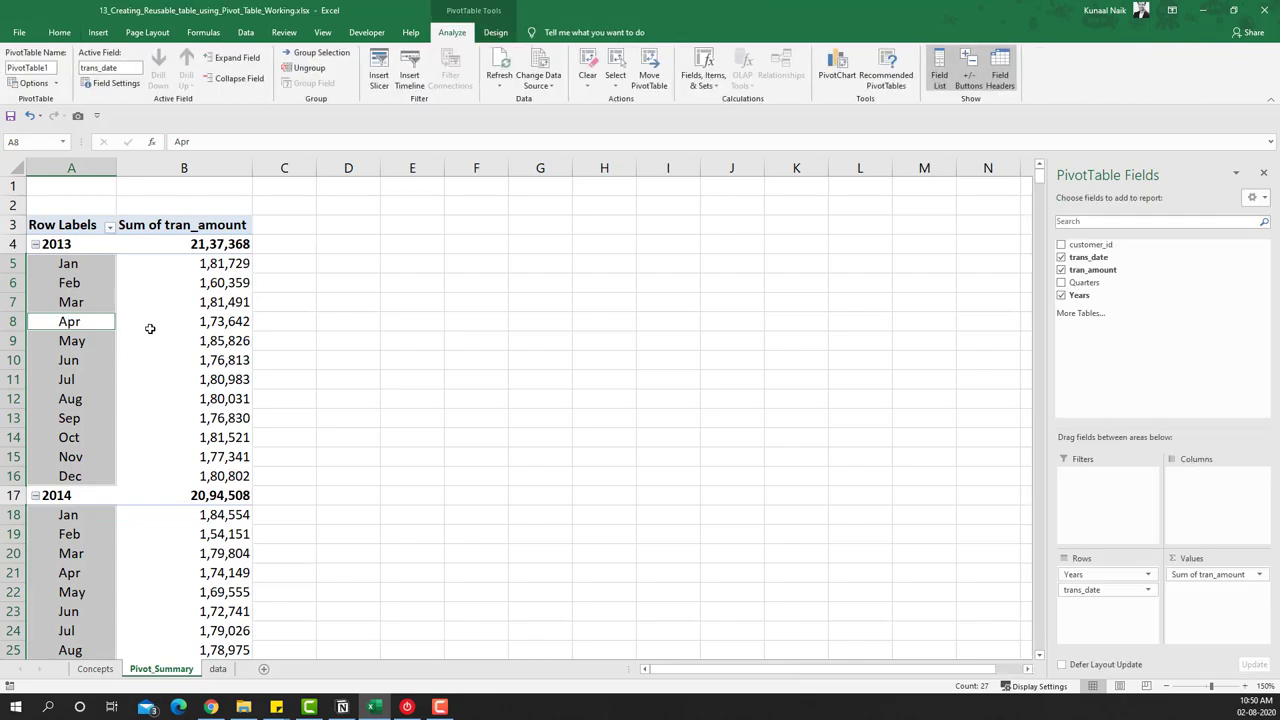
pyautogui.click(186, 324)
pyautogui.click(495, 32)
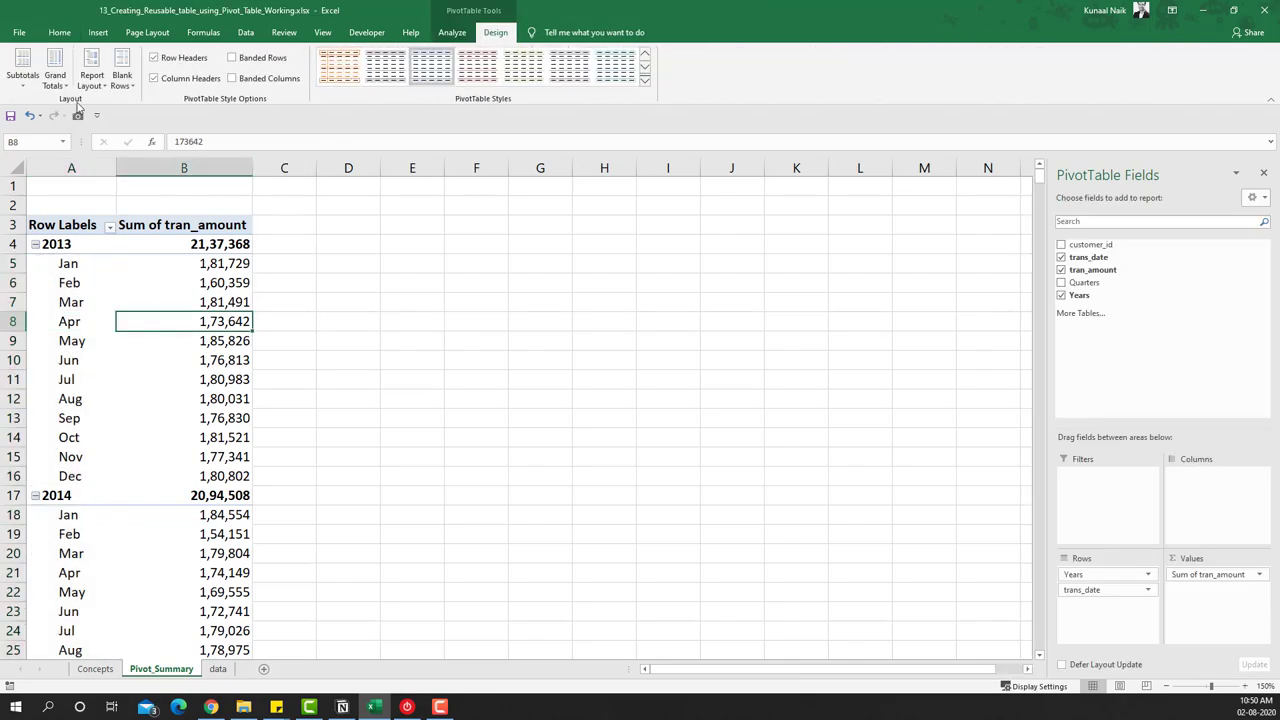
pyautogui.click(95, 668)
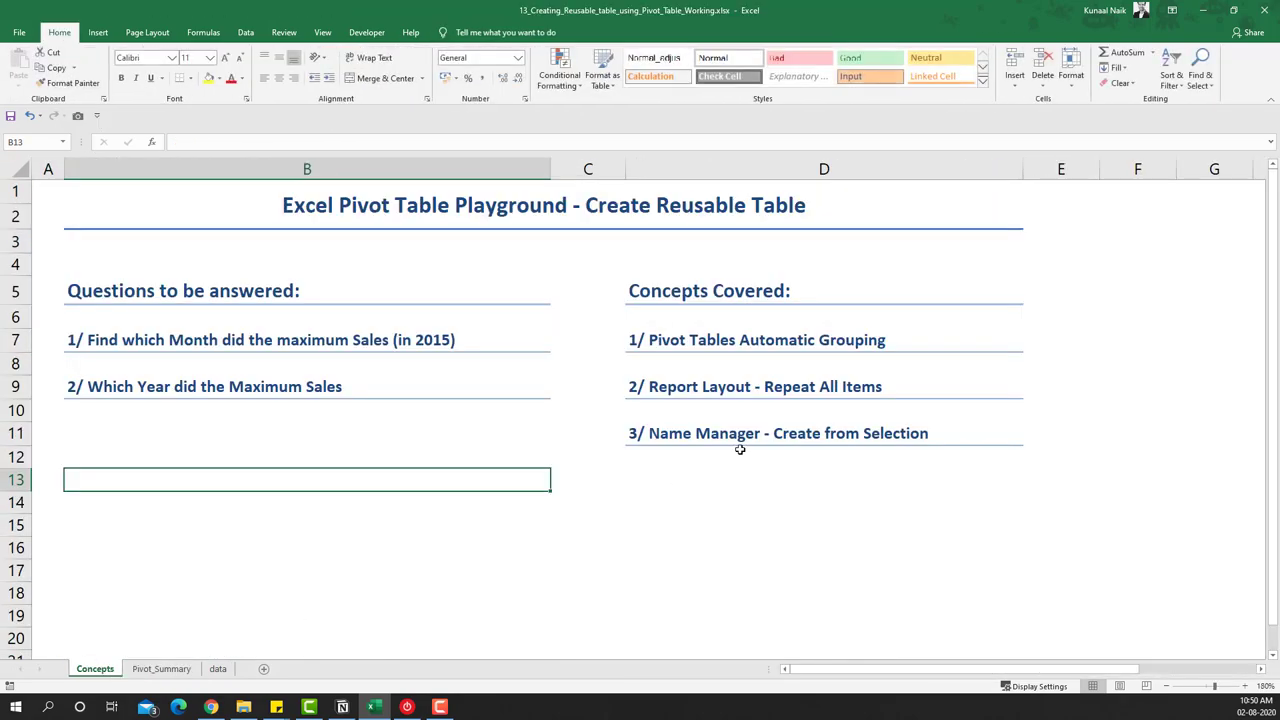
pyautogui.click(752, 390)
pyautogui.click(165, 668)
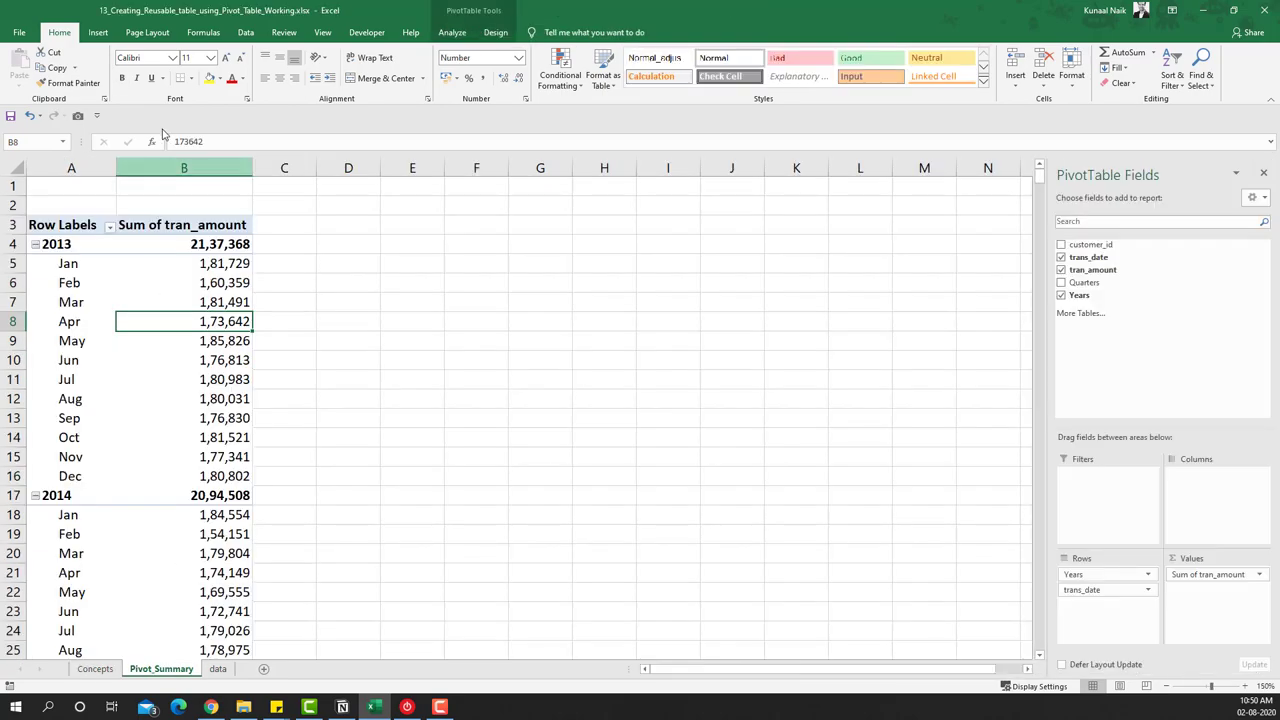
pyautogui.click(452, 32)
pyautogui.click(495, 32)
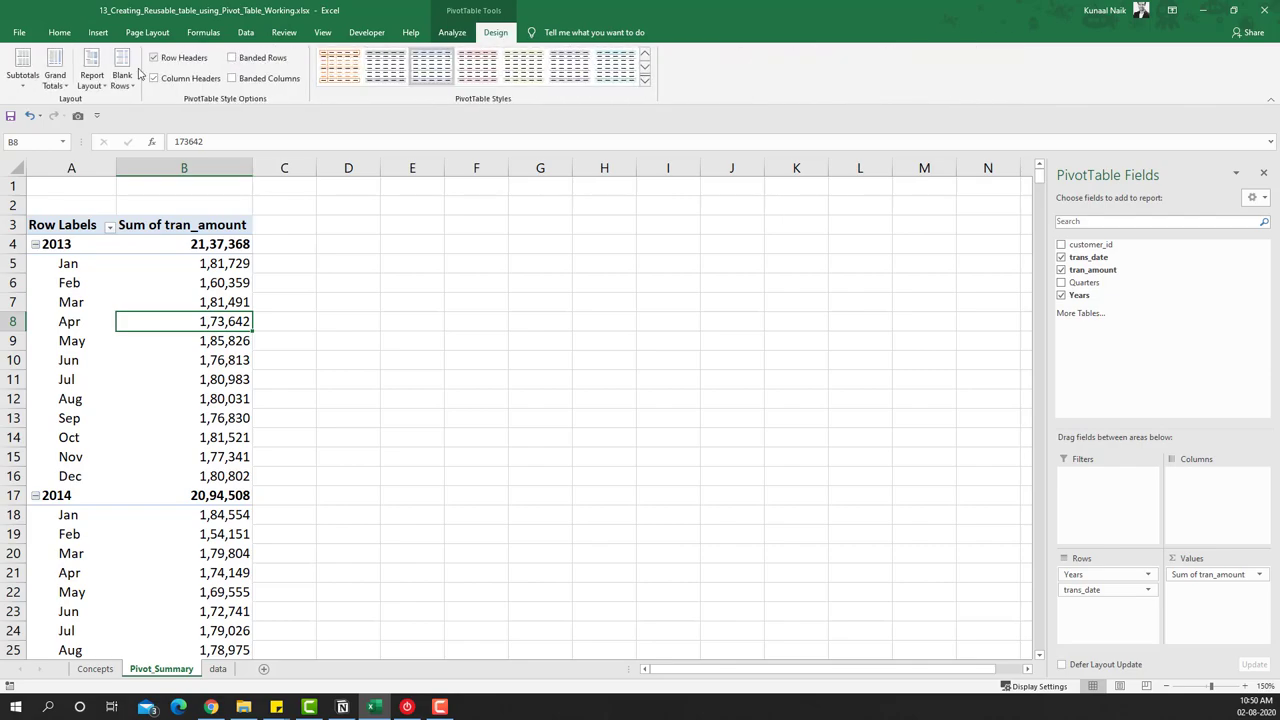
# Switch the pivot report layout to Show in Tabular Form.
pyautogui.click(90, 80)
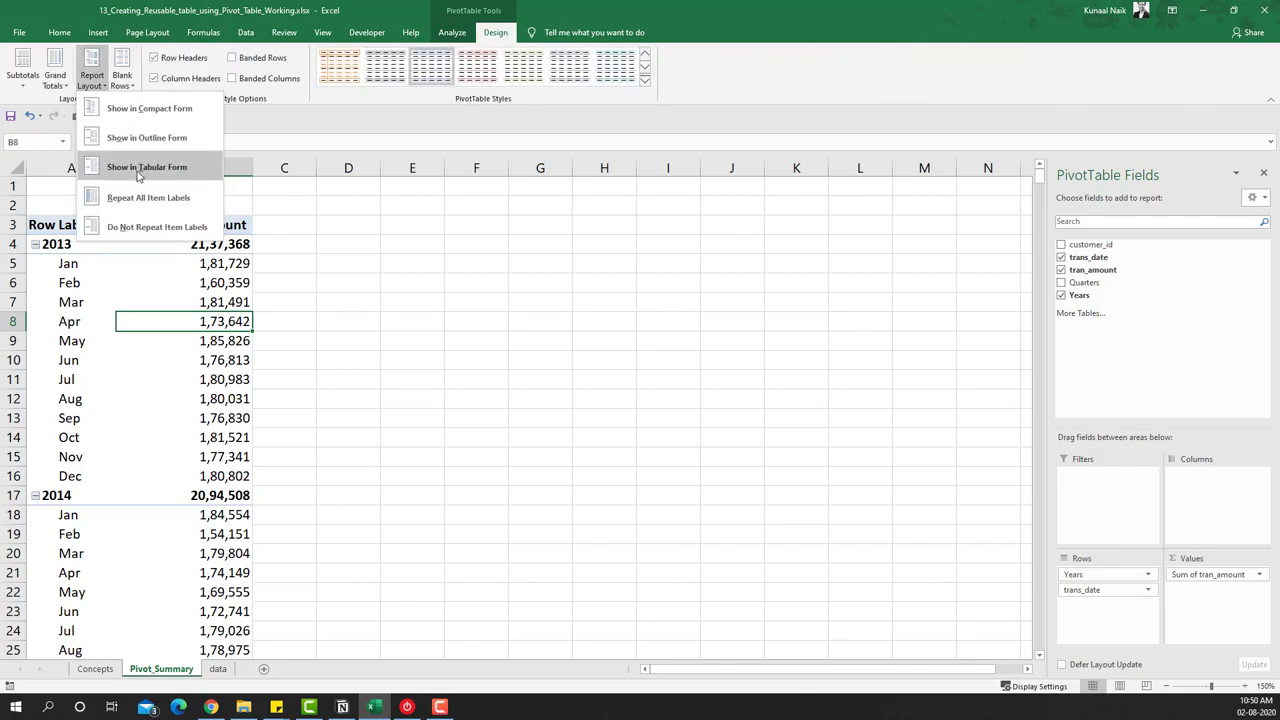
pyautogui.click(139, 168)
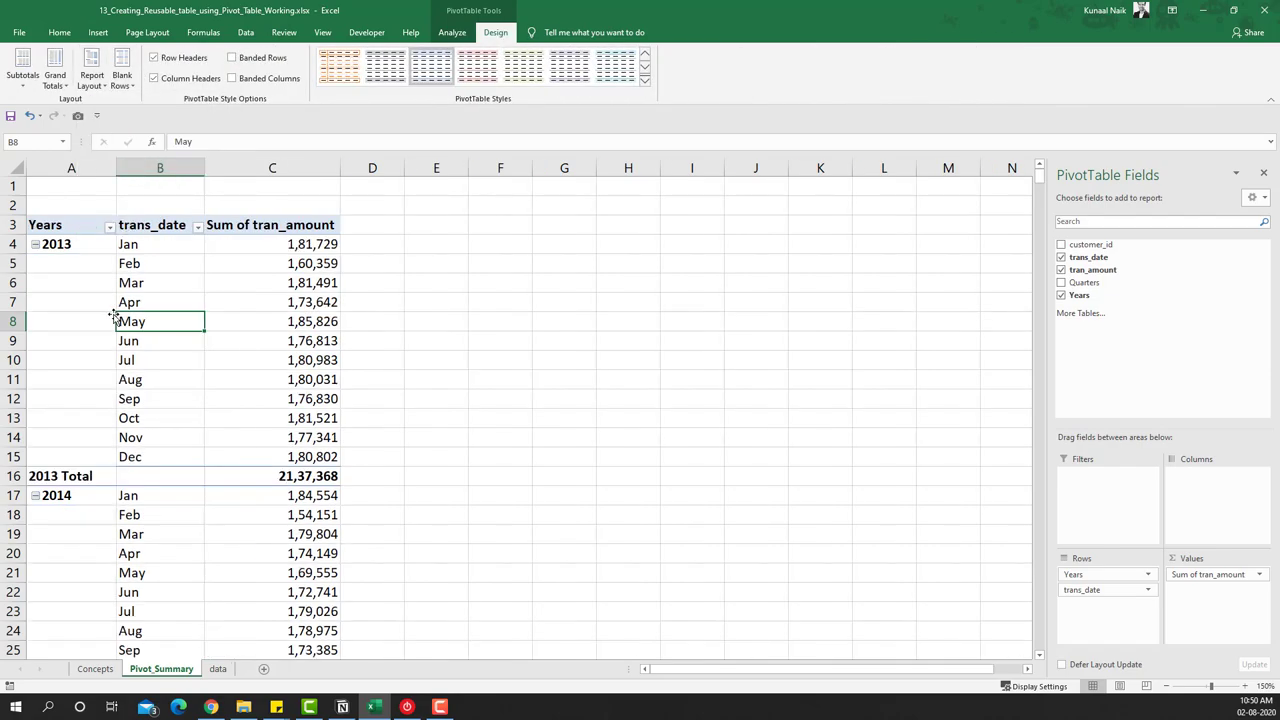
pyautogui.click(73, 165)
pyautogui.moveTo(73, 165); pyautogui.dragTo(135, 184)
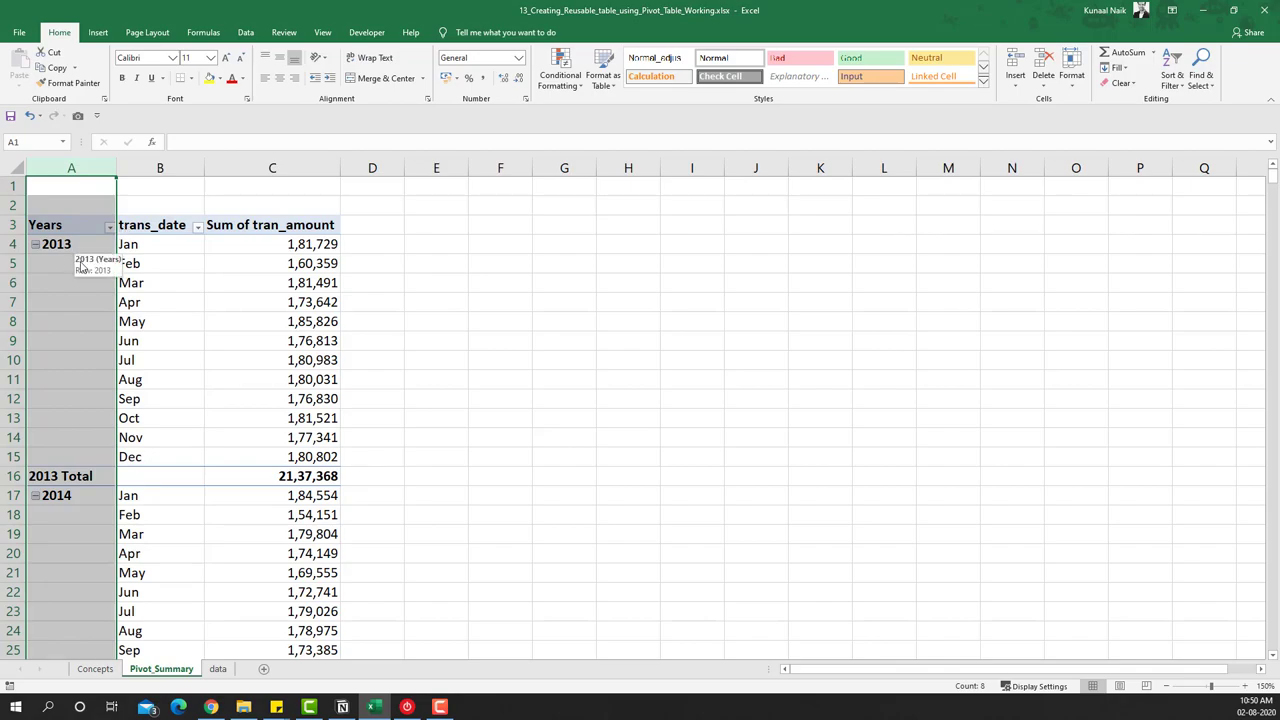
# Inspect the 2013 year labels, month cells and Grand Total row in the tabular layout.
pyautogui.moveTo(72, 263); pyautogui.dragTo(78, 457)
pyautogui.moveTo(76, 244); pyautogui.dragTo(70, 456)
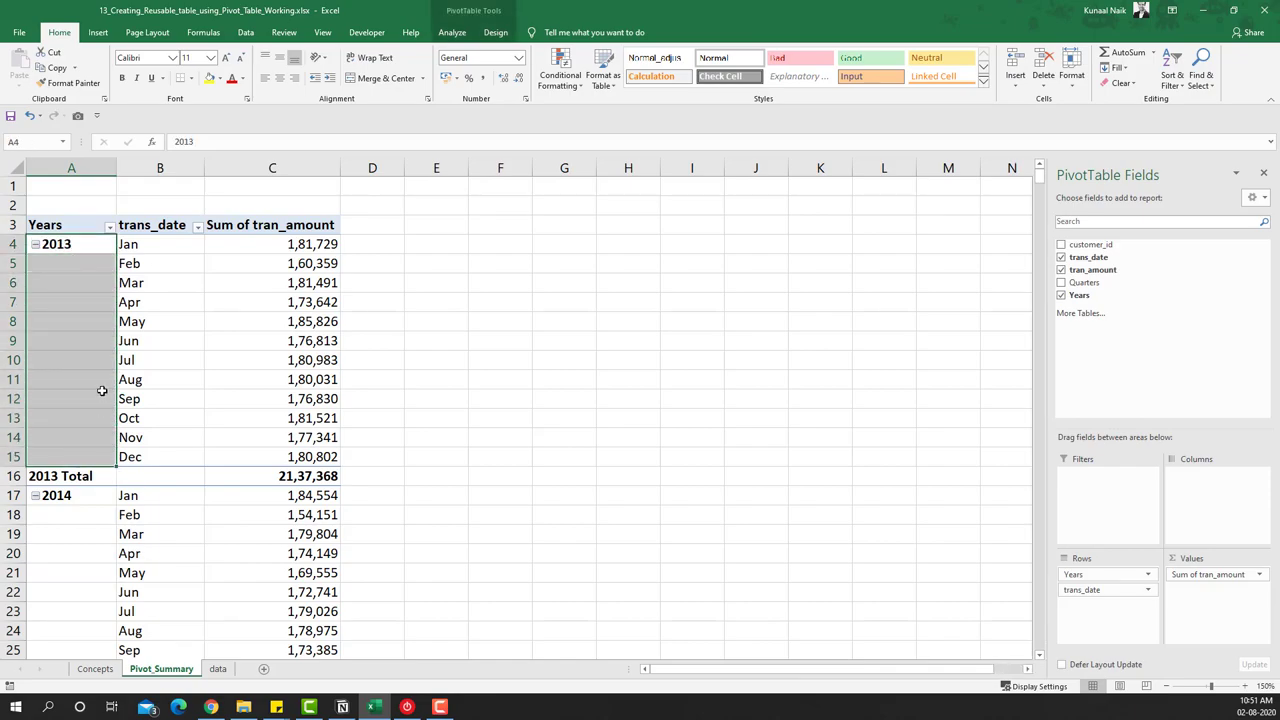
pyautogui.moveTo(80, 244); pyautogui.dragTo(141, 245)
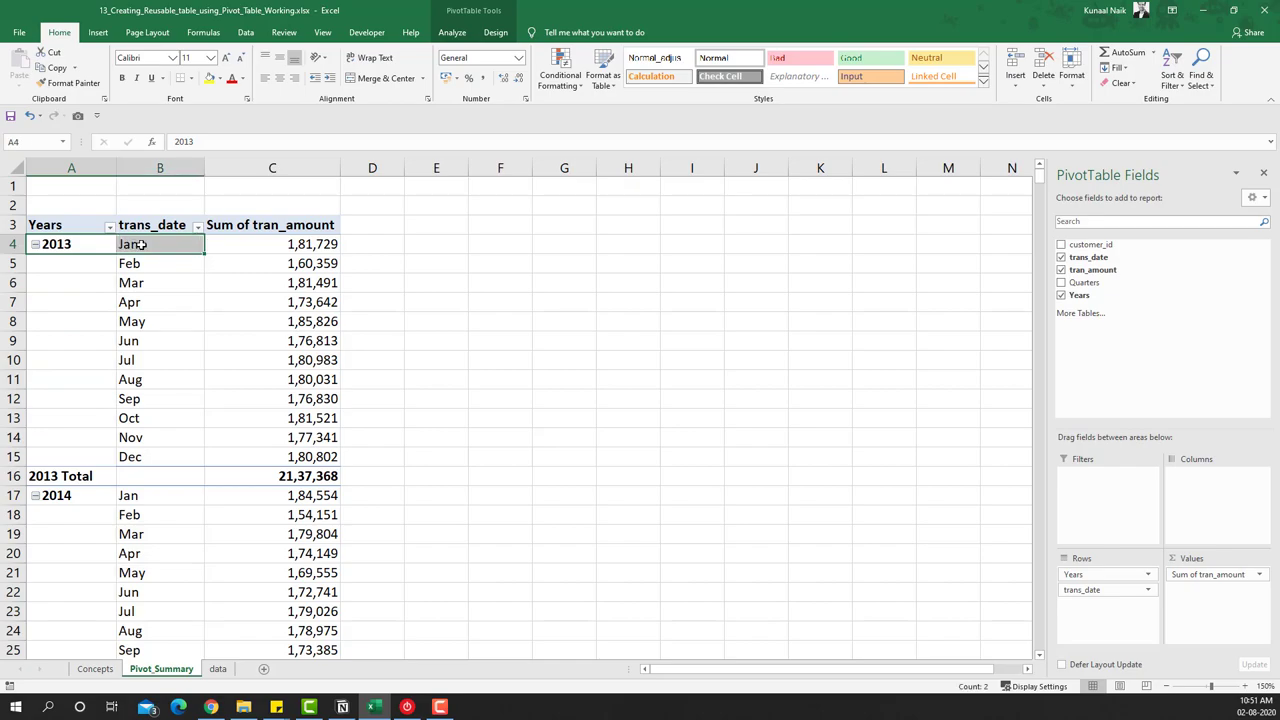
pyautogui.moveTo(157, 244); pyautogui.dragTo(154, 471)
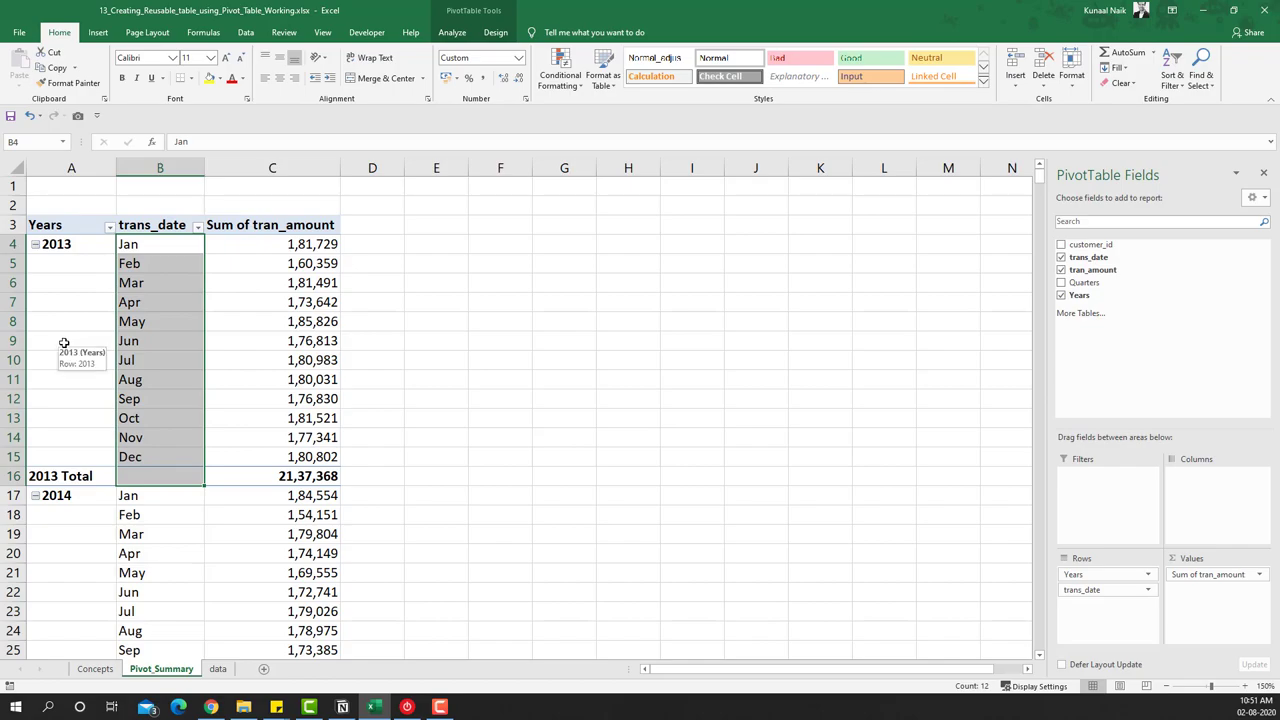
pyautogui.scroll(-3, 63, 342)
pyautogui.moveTo(73, 307); pyautogui.dragTo(300, 304)
pyautogui.scroll(-6, 193, 414)
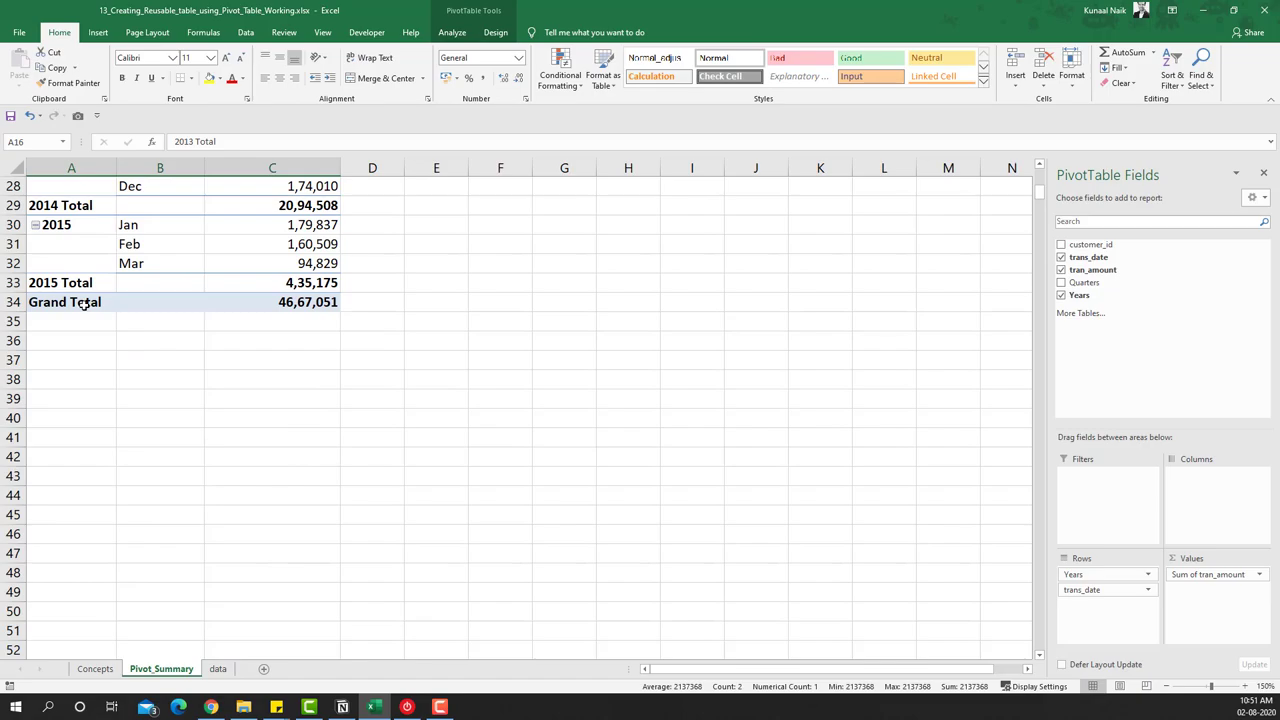
pyautogui.moveTo(89, 306); pyautogui.dragTo(300, 306)
# Zoom the sheet out to 100% to see the whole pivot table.
pyautogui.scroll(8, 252, 425)
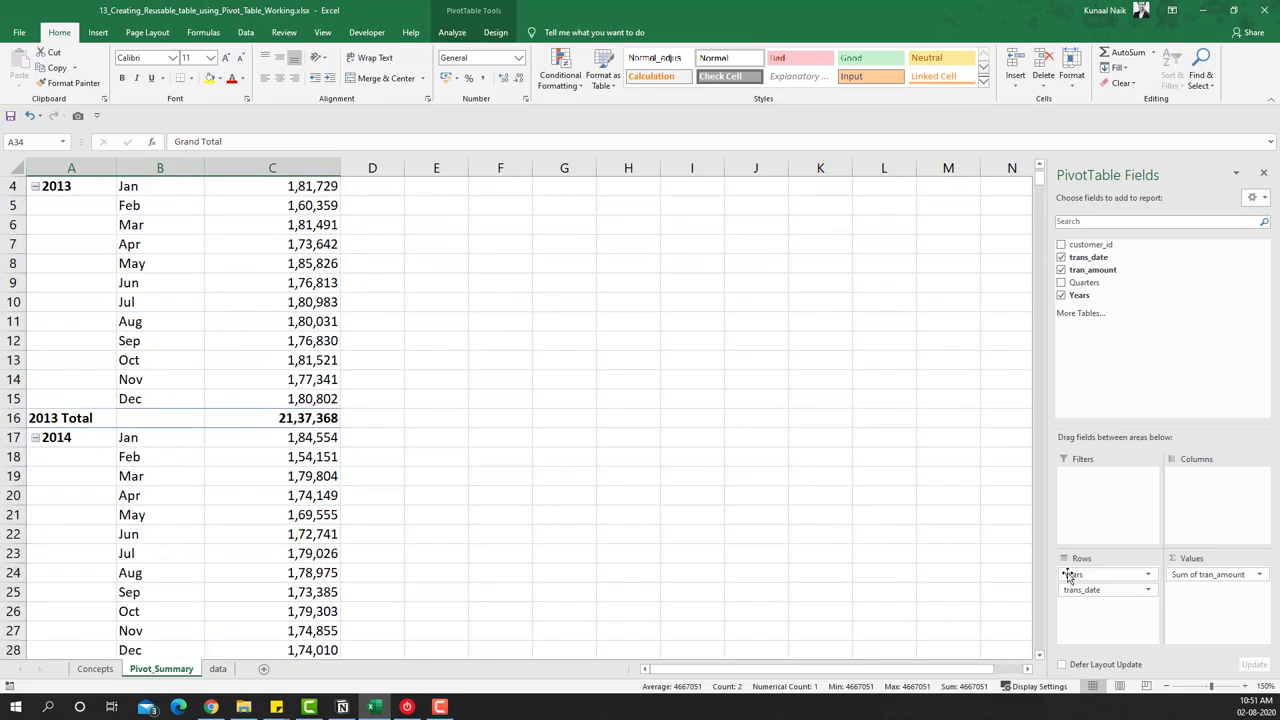
pyautogui.click(1167, 687)
pyautogui.click(1167, 687)
pyautogui.click(1167, 687)
pyautogui.scroll(1, 194, 348)
pyautogui.scroll(-3, 194, 348)
pyautogui.scroll(3, 194, 348)
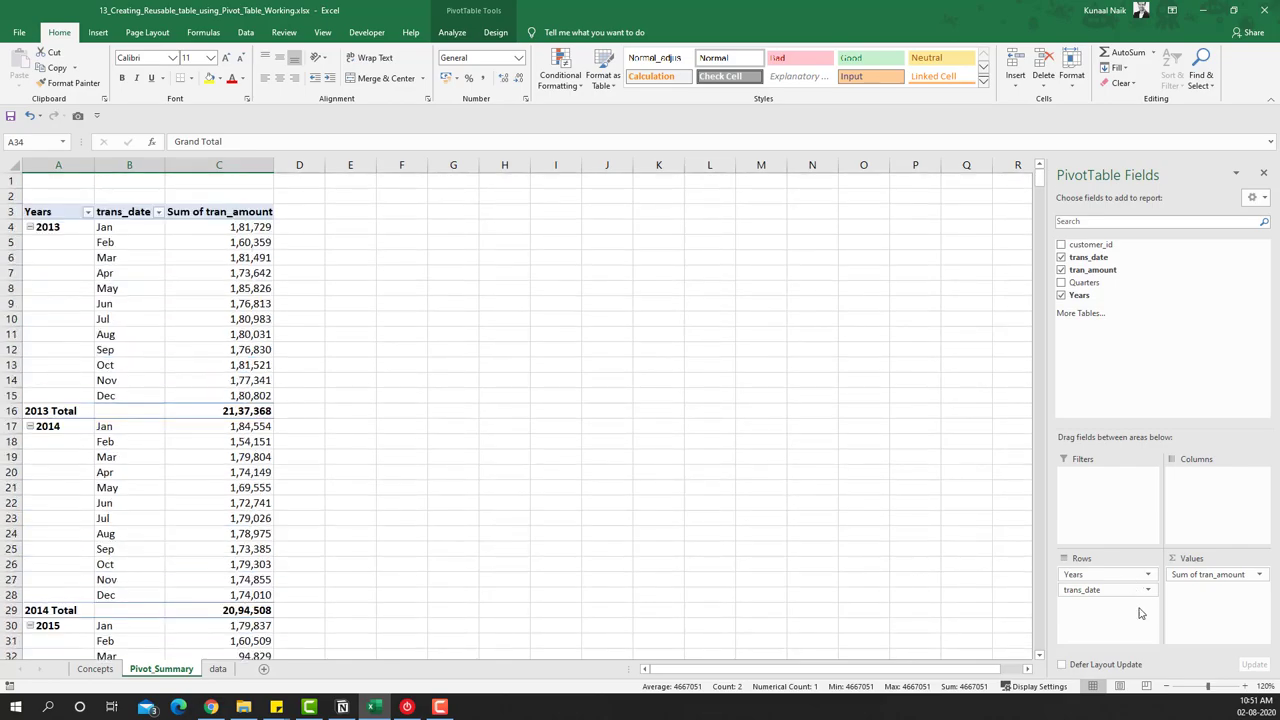
pyautogui.click(1167, 687)
pyautogui.click(1167, 687)
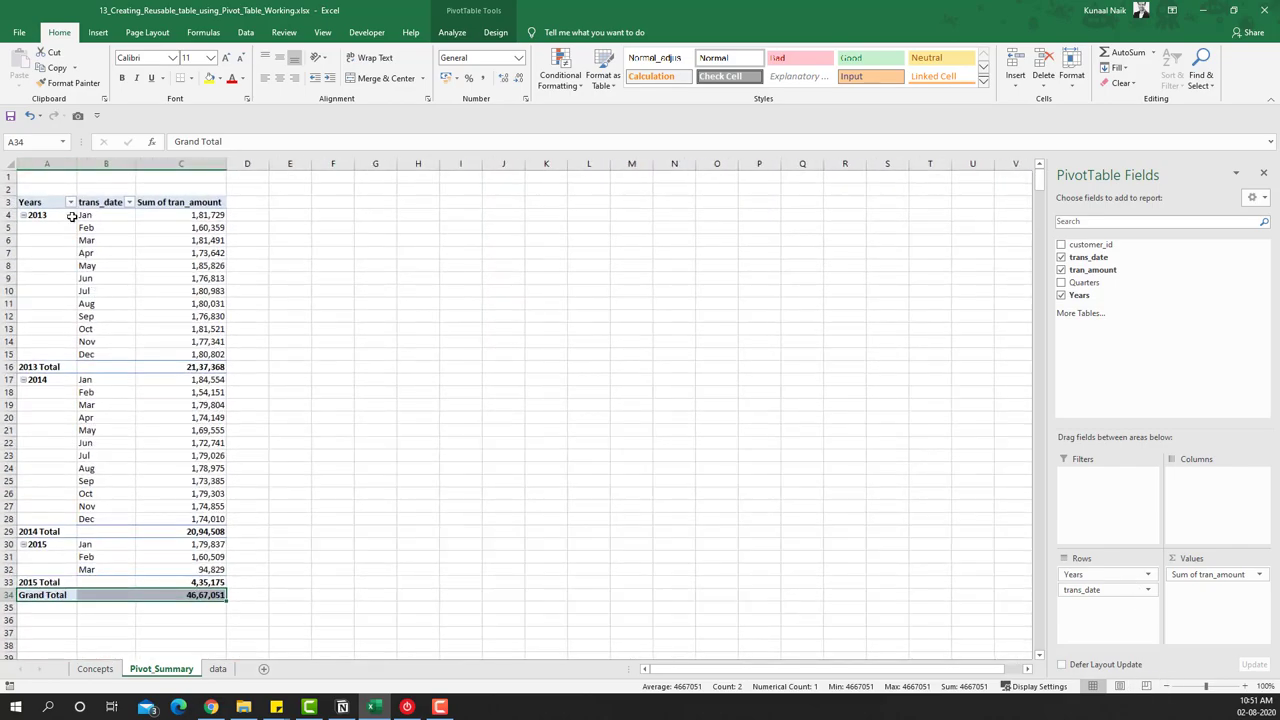
pyautogui.click(266, 279)
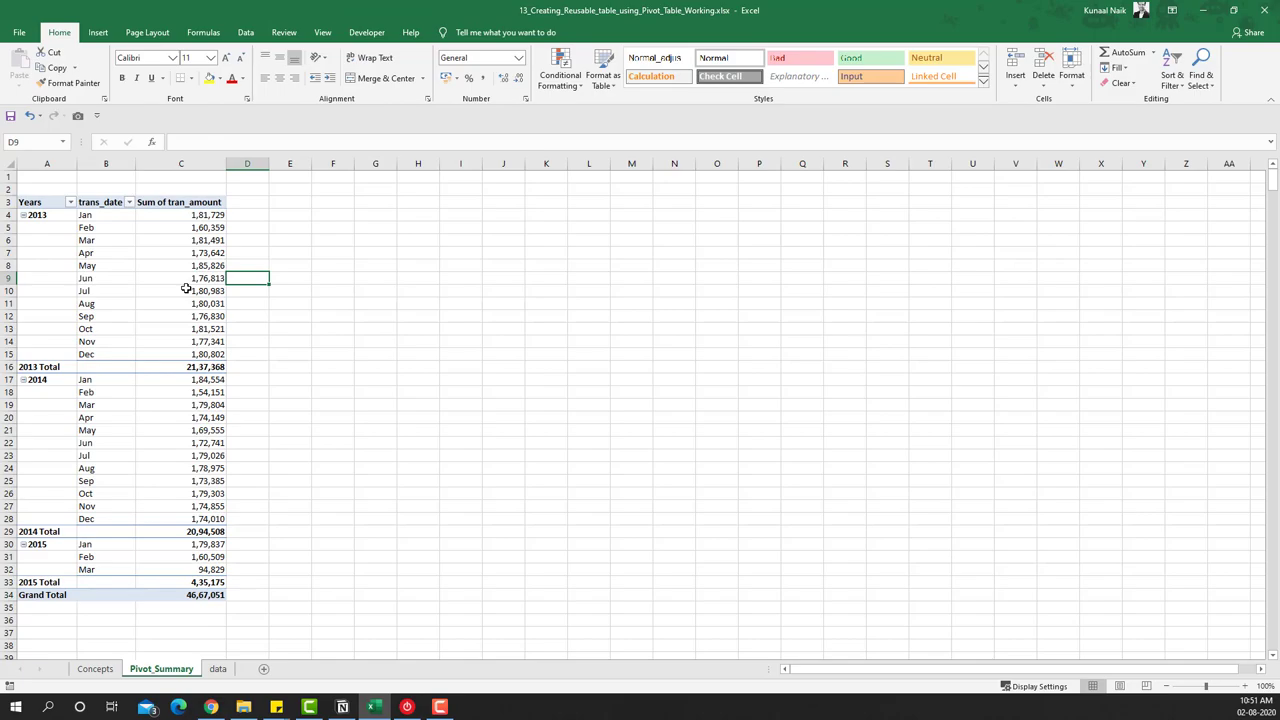
pyautogui.click(148, 287)
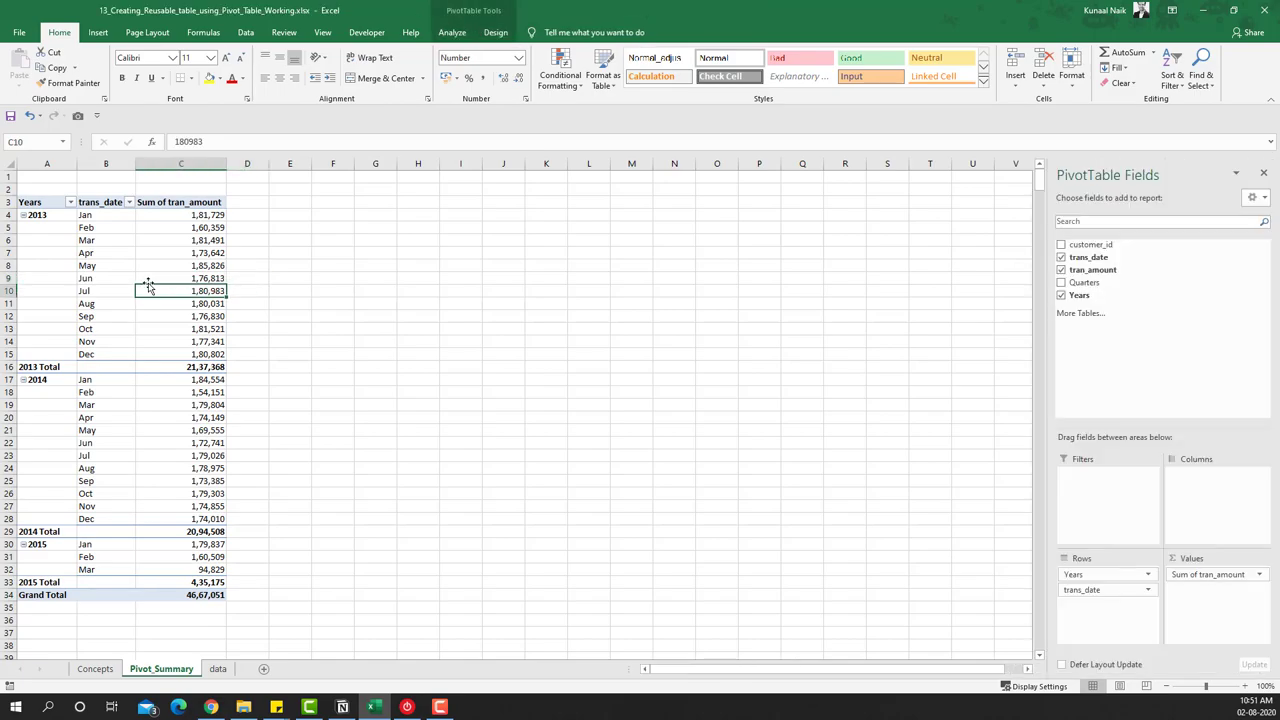
# Set Subtotals to Do Not Show Subtotals and Grand Totals to Off for Rows and Columns.
pyautogui.click(452, 32)
pyautogui.click(494, 33)
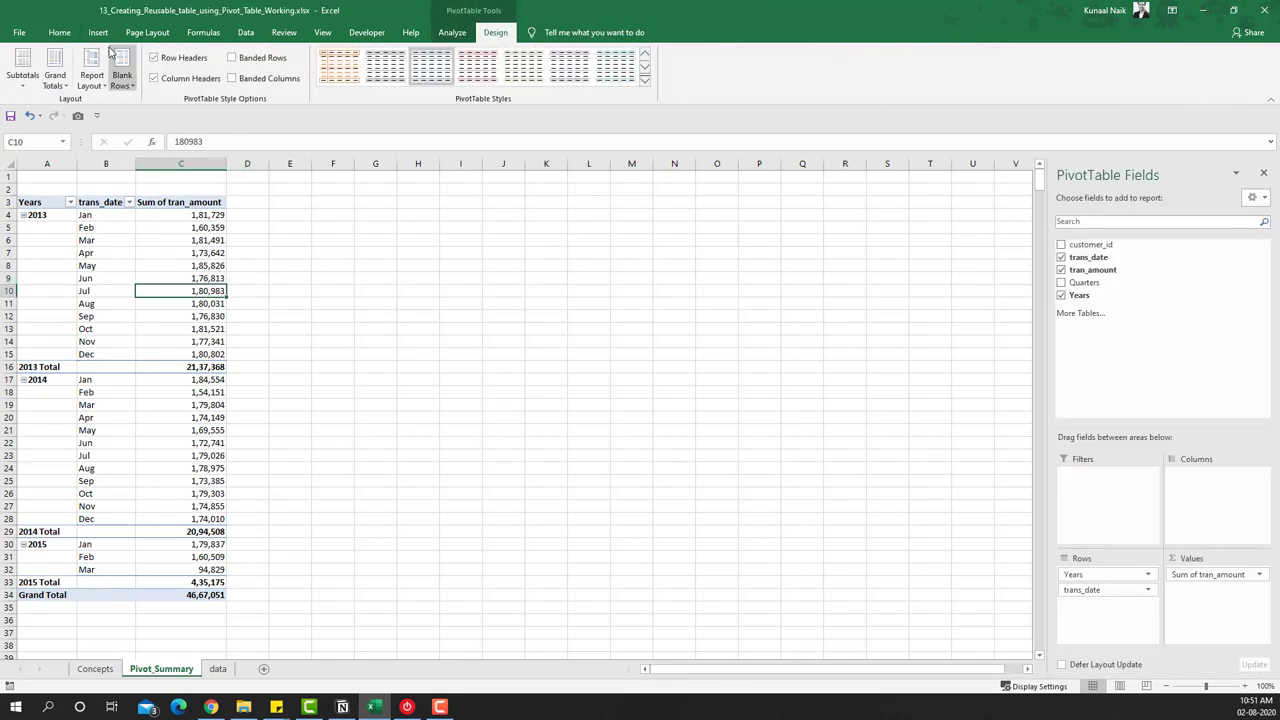
pyautogui.click(36, 82)
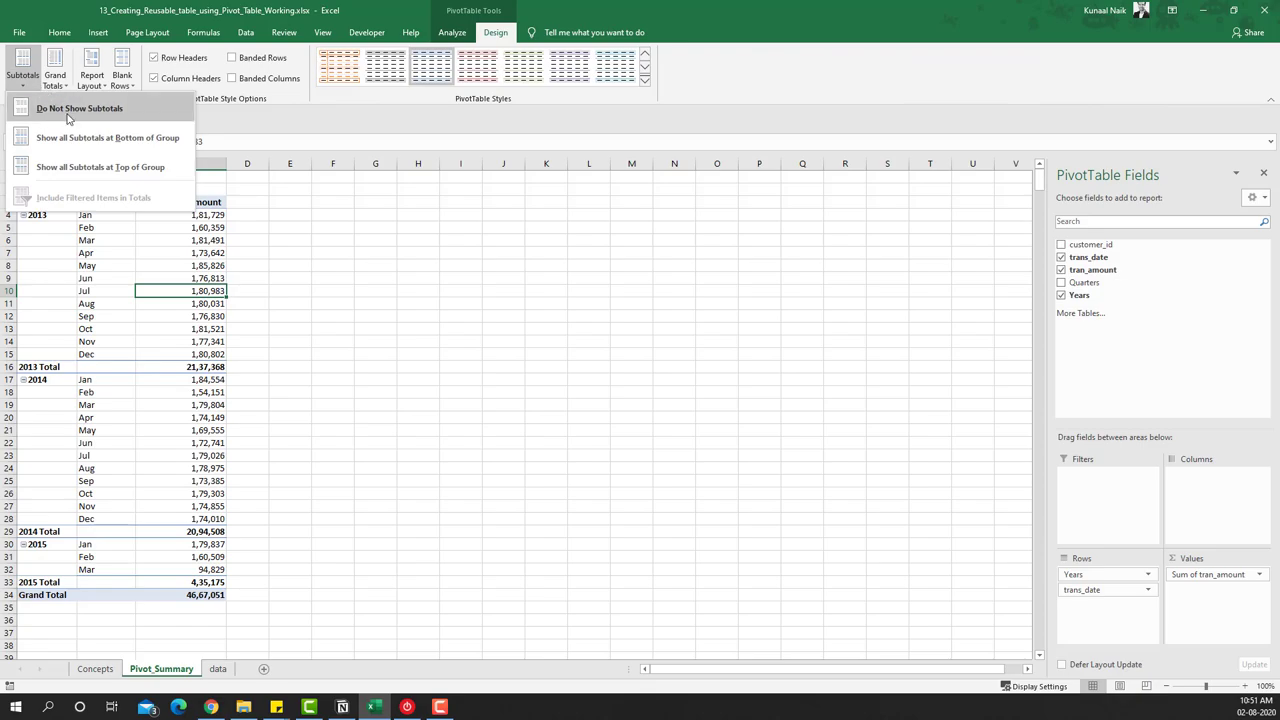
pyautogui.click(68, 109)
pyautogui.click(55, 78)
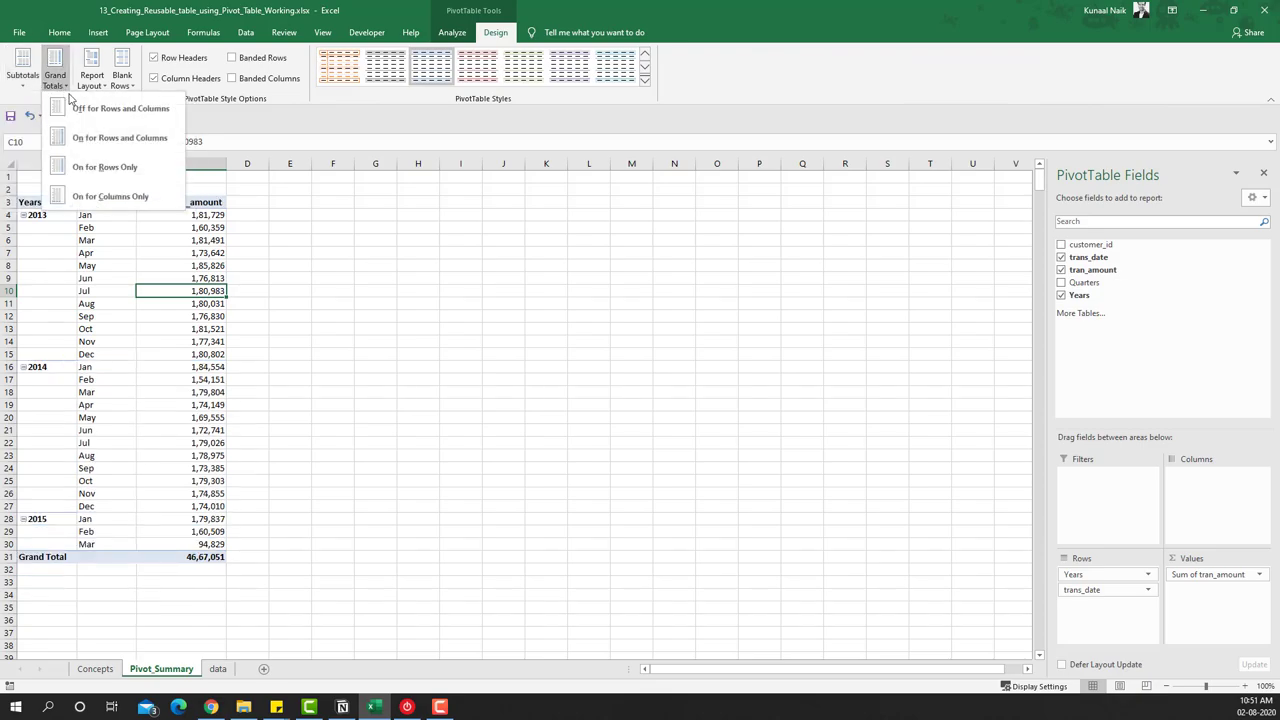
pyautogui.click(91, 110)
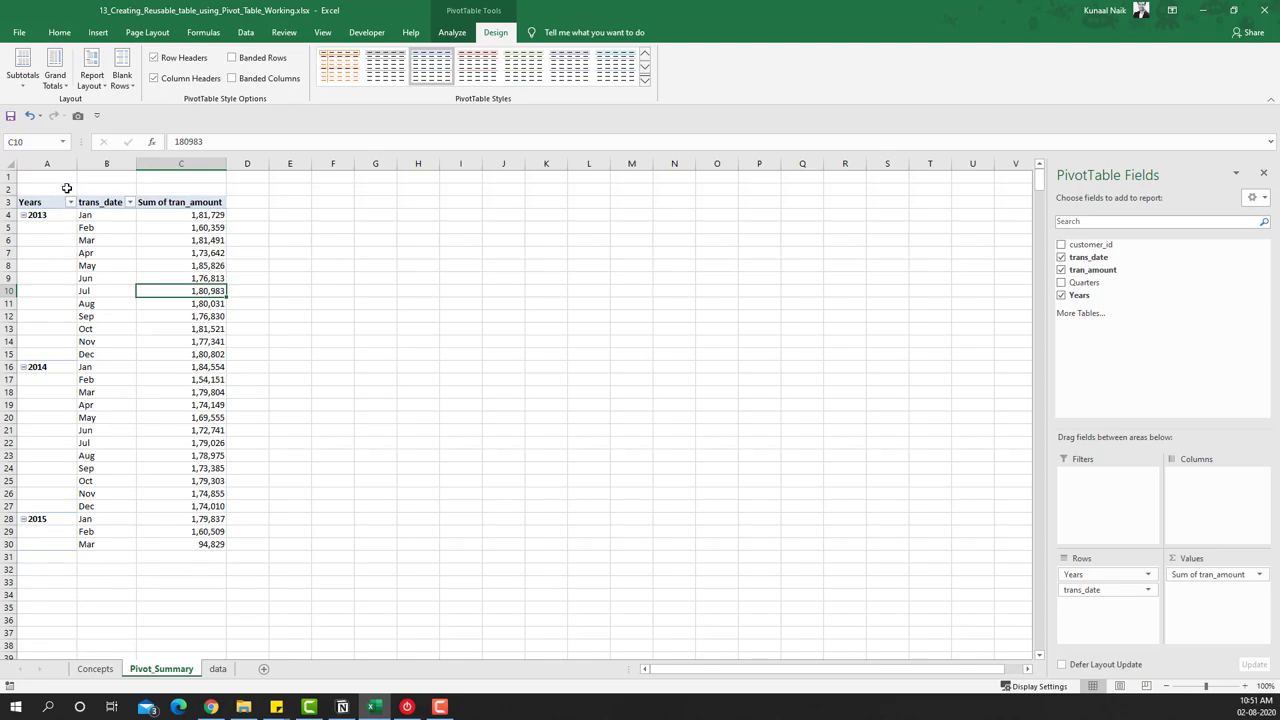
pyautogui.moveTo(44, 214); pyautogui.dragTo(46, 417)
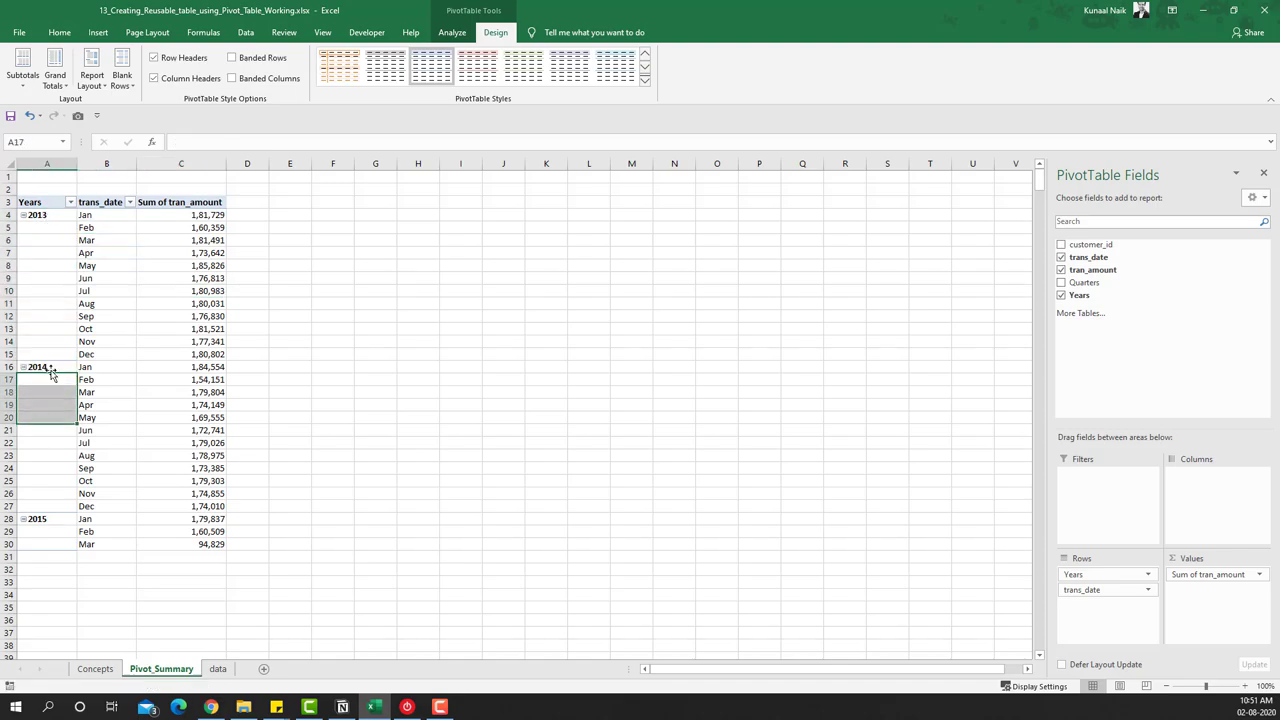
# Apply Repeat All Item Labels so each month row shows its year, and zoom to 110%.
pyautogui.click(43, 383)
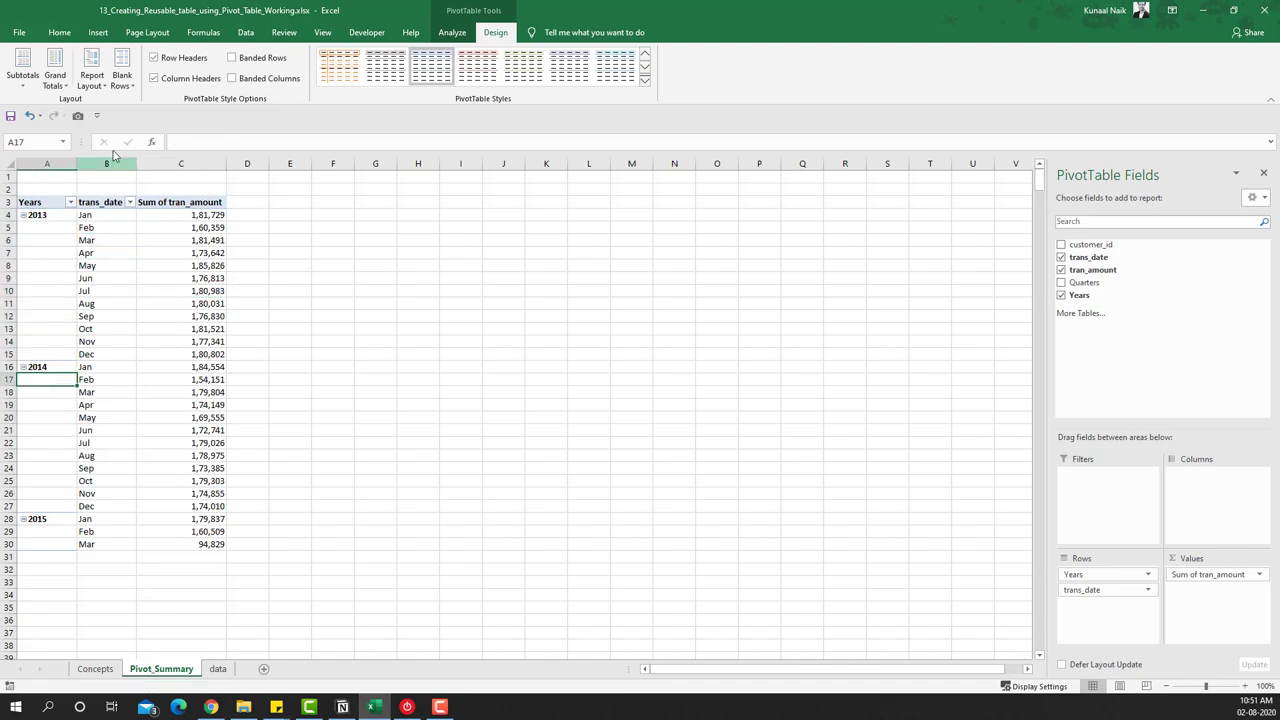
pyautogui.click(92, 85)
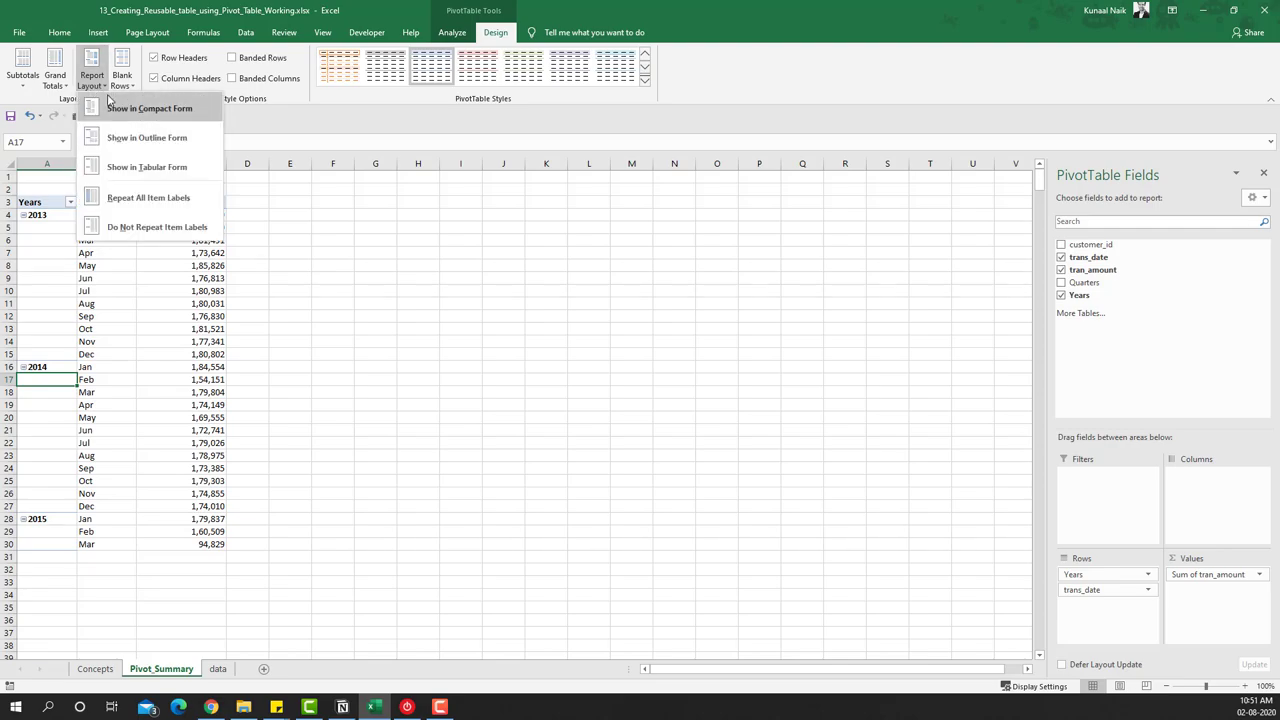
pyautogui.click(148, 198)
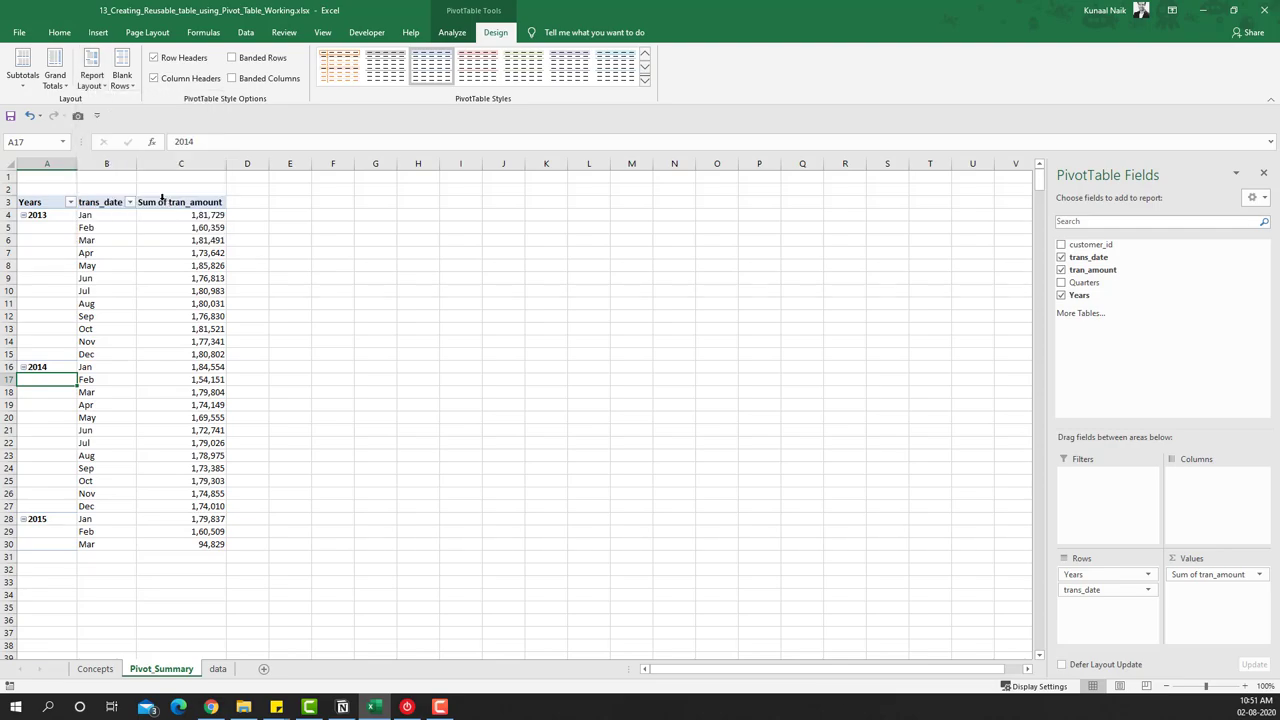
pyautogui.click(96, 88)
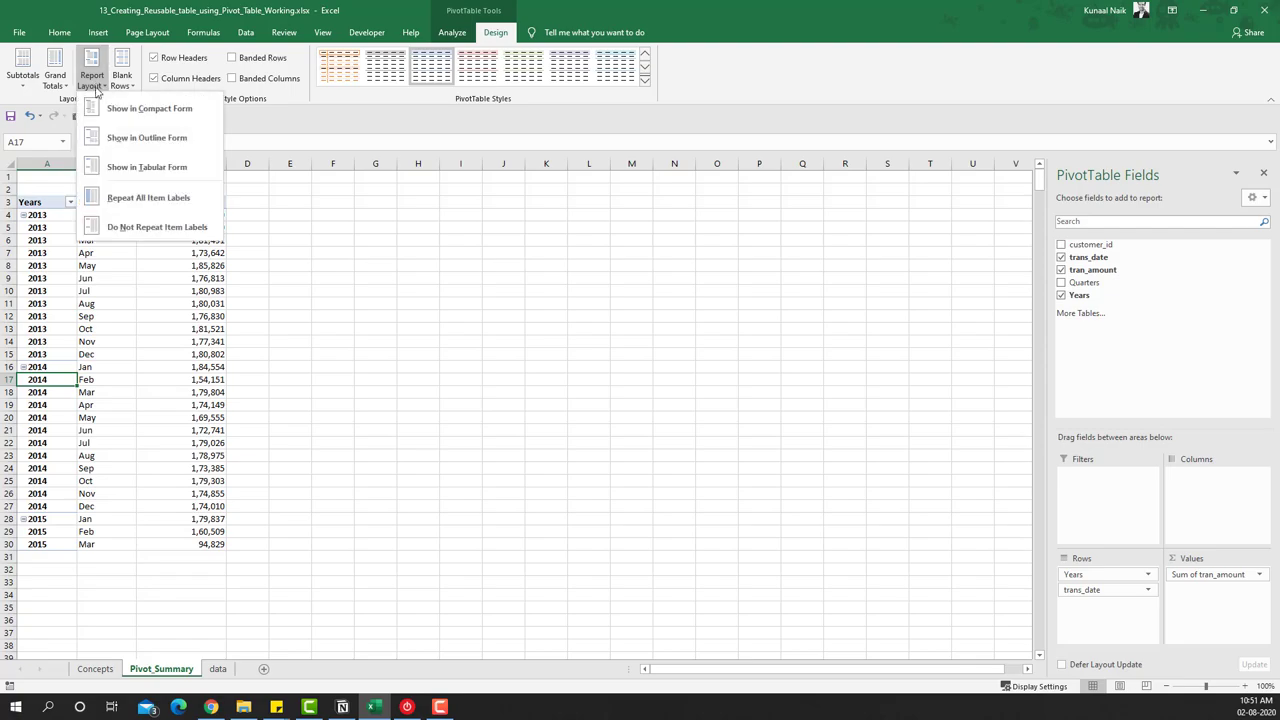
pyautogui.click(126, 230)
pyautogui.click(100, 80)
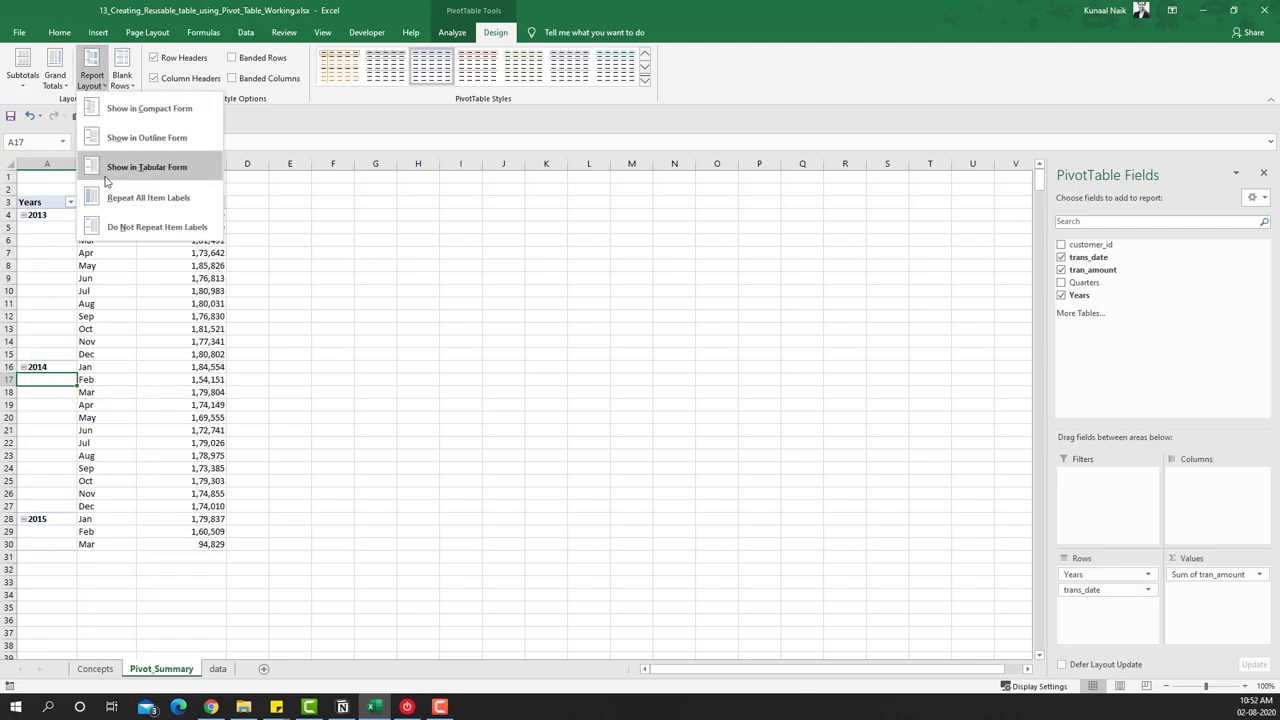
pyautogui.click(119, 202)
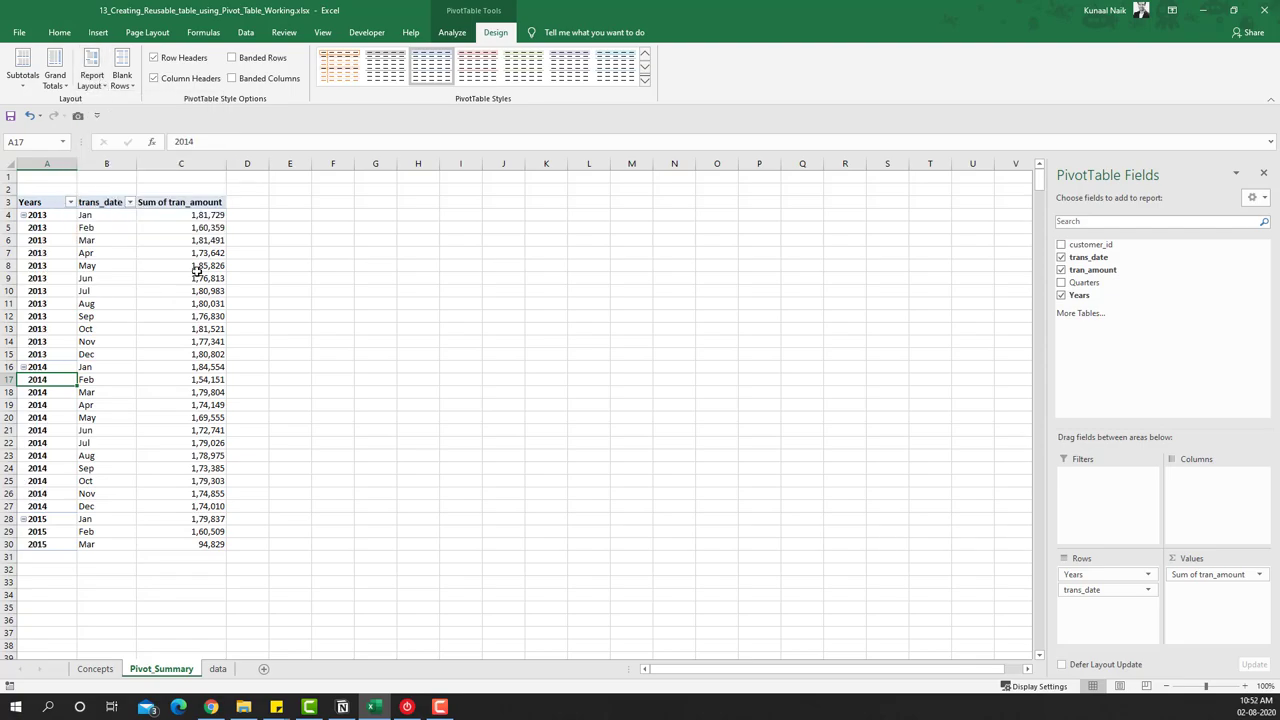
pyautogui.click(1246, 685)
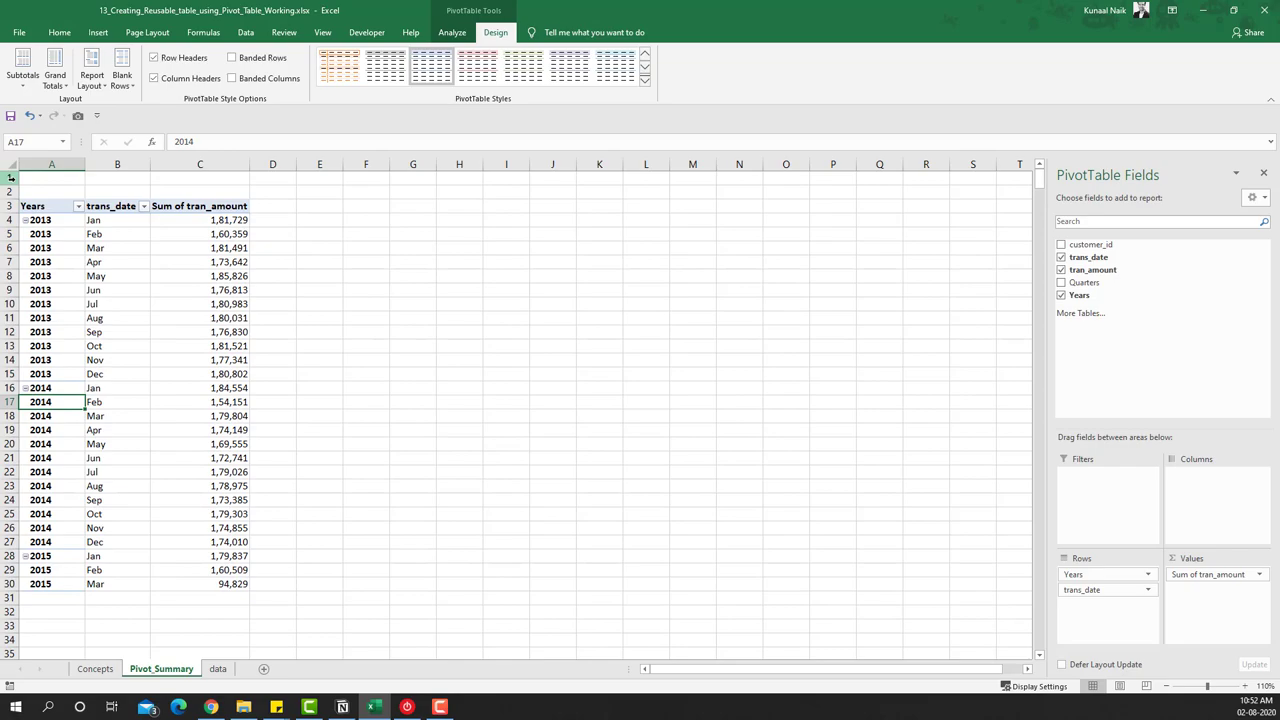
# Delete the blank first row and enter Retail_Year in A1.
pyautogui.rightClick(10, 177)
pyautogui.click(50, 287)
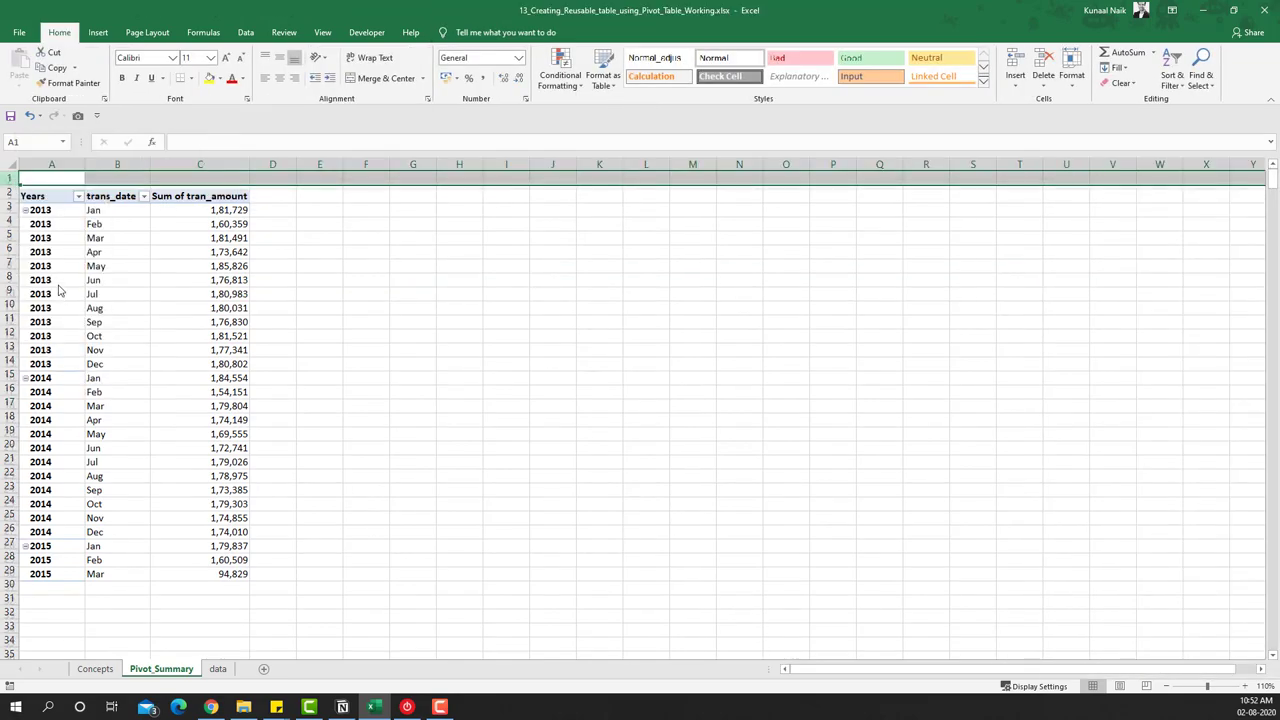
pyautogui.click(60, 178)
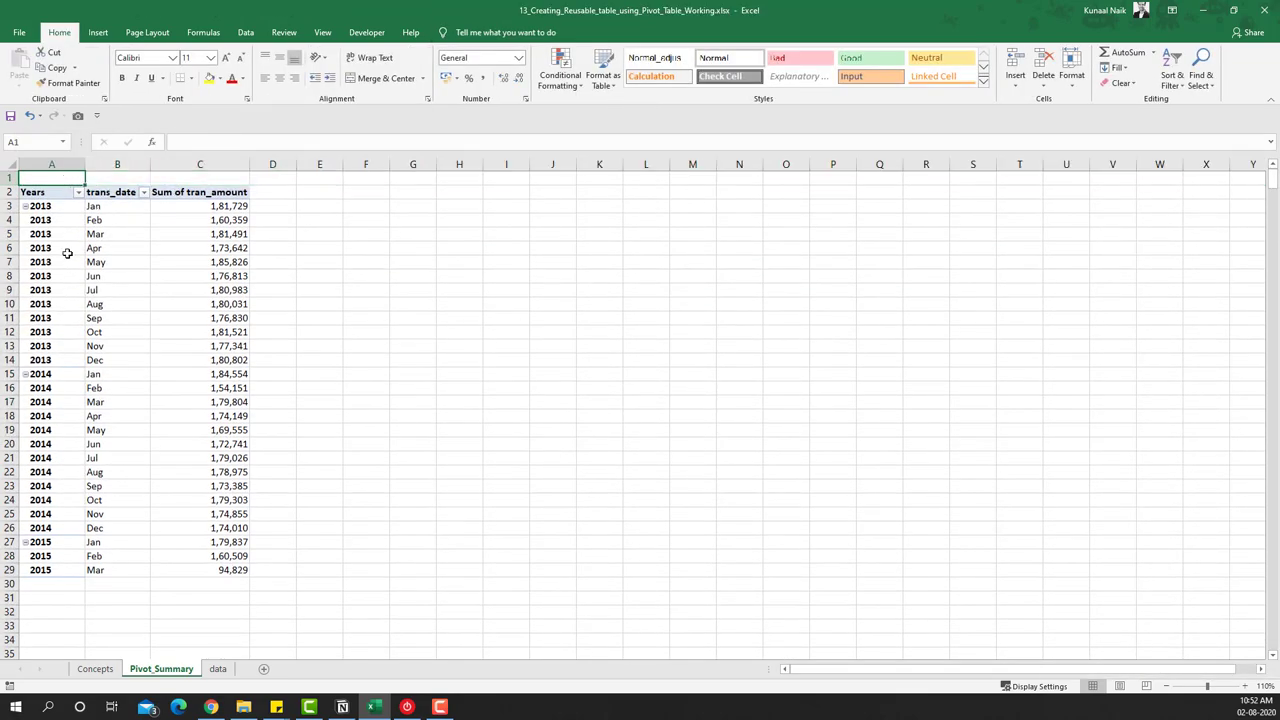
pyautogui.write('Retail')
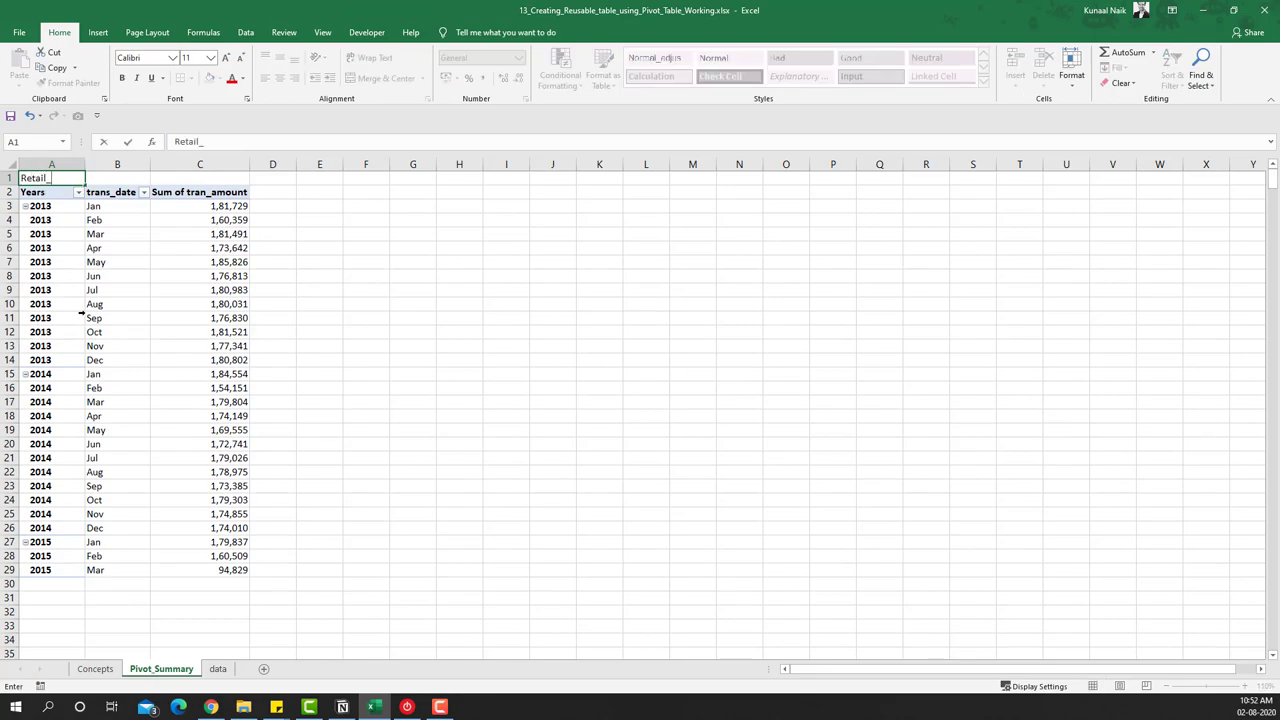
pyautogui.write('_Year')
pyautogui.press('Return')
# Enter Retail_Month in B1 and Retail_Sales in C1.
pyautogui.press('Up')
pyautogui.press('Right')
pyautogui.write('Retail_Month')
pyautogui.press('Return')
pyautogui.press('Up')
pyautogui.hotkey('shift', 'Left')
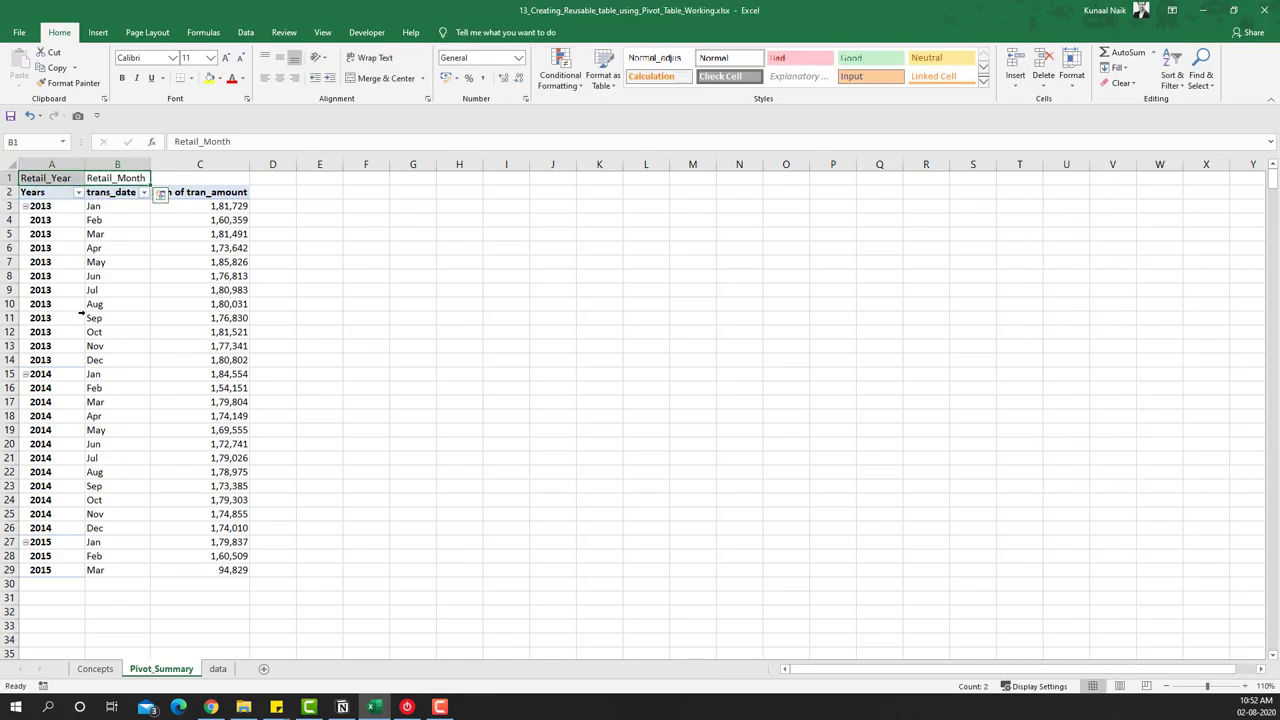
pyautogui.press('Right')
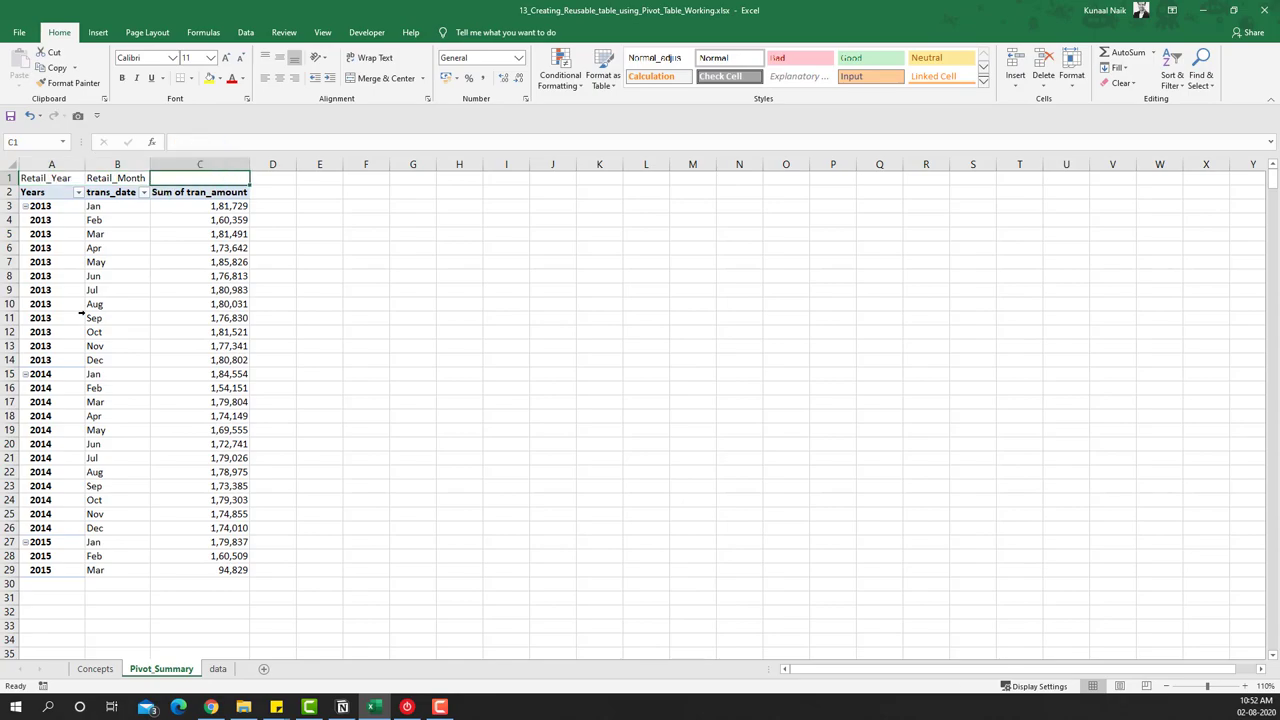
pyautogui.write('Retail')
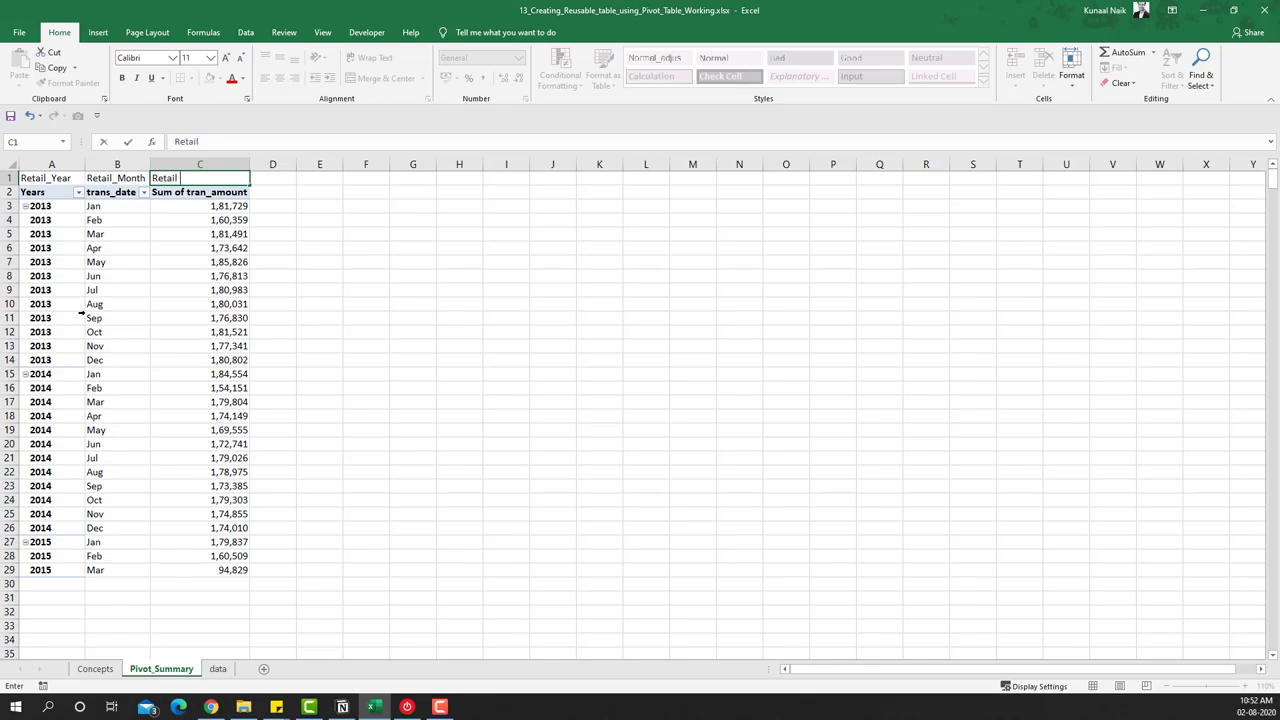
pyautogui.write('_Sales')
pyautogui.press('Return')
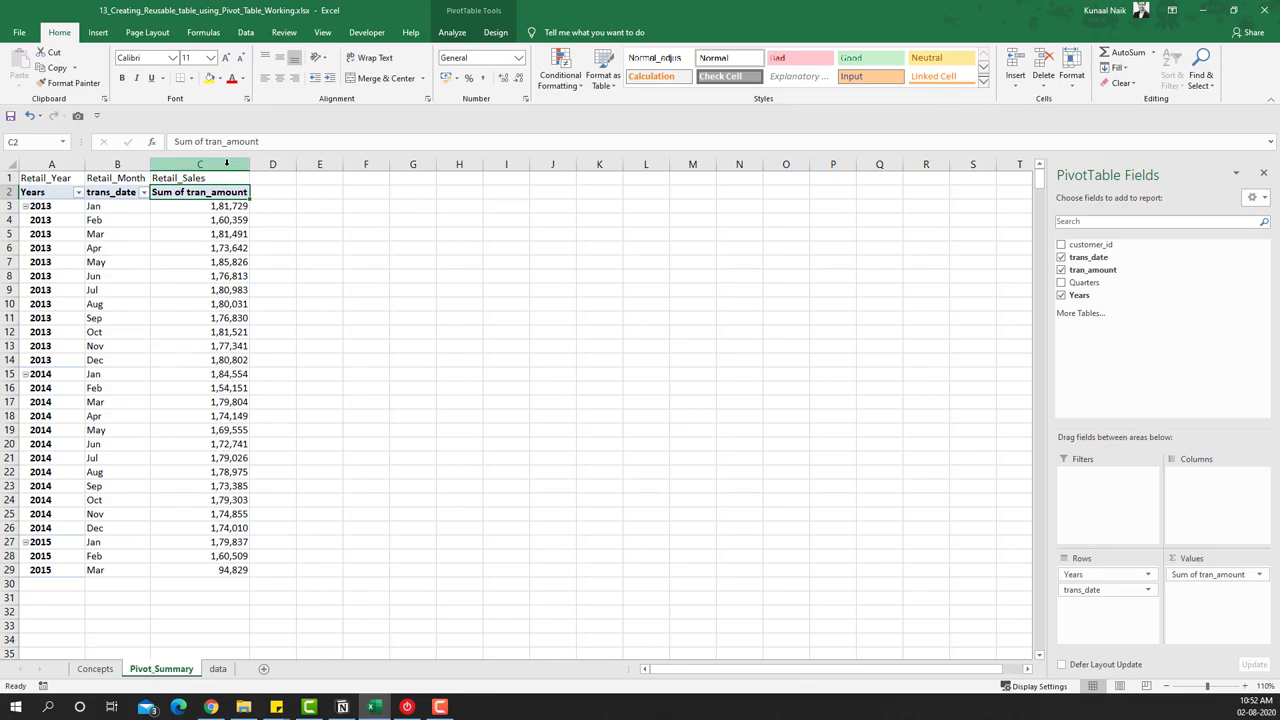
# Review the Create from Selection concept note on the Concepts sheet.
pyautogui.click(95, 668)
pyautogui.click(702, 437)
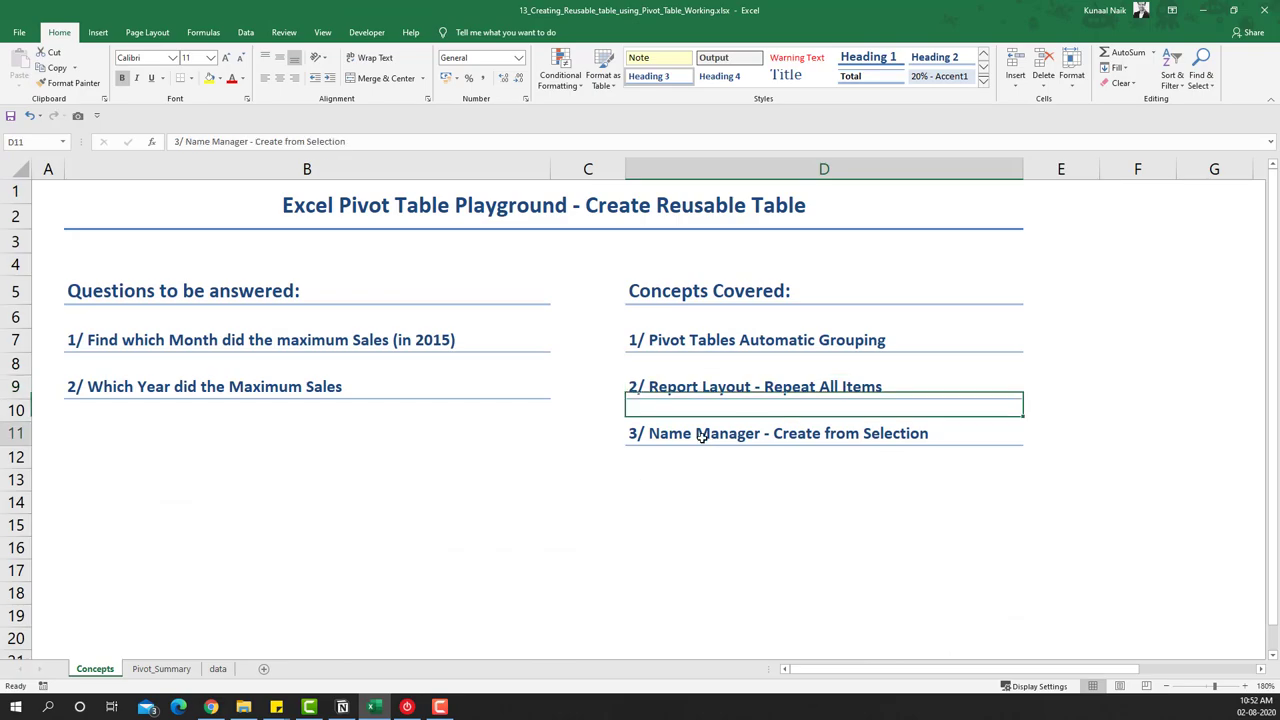
pyautogui.click(160, 669)
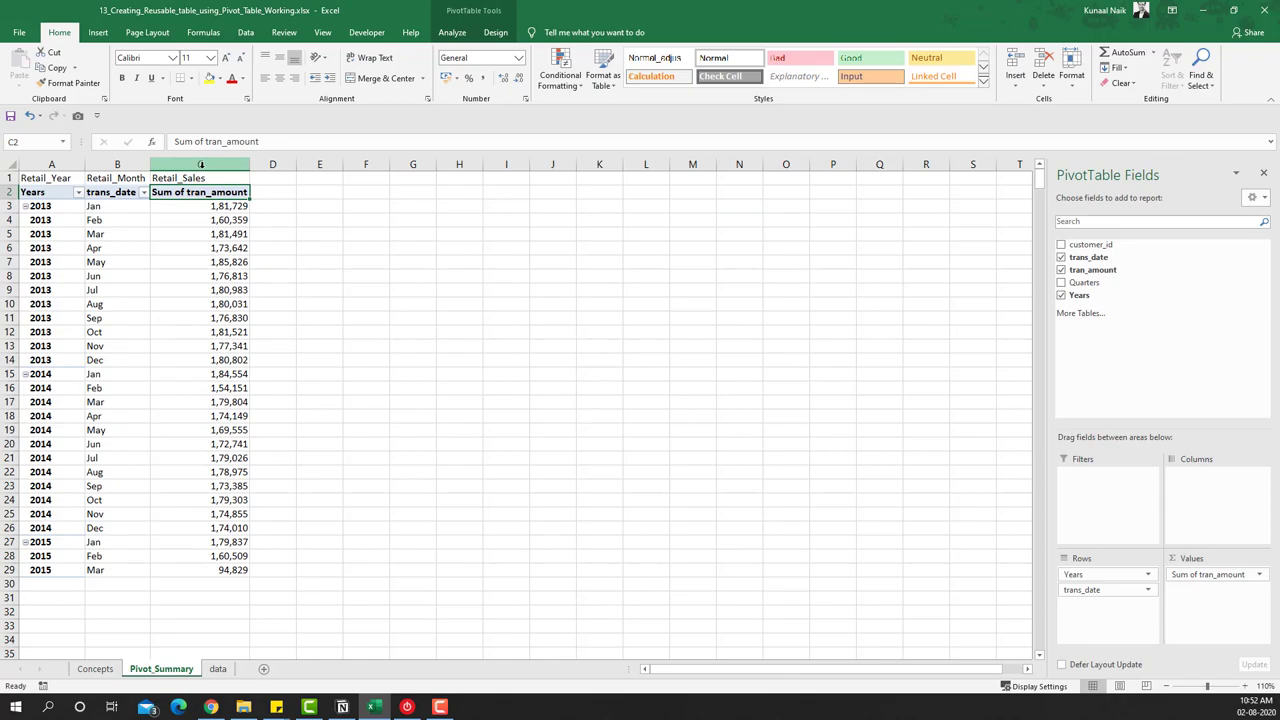
# Create names from the Top row of columns A:C, with Left column unchecked.
pyautogui.moveTo(200, 165)
pyautogui.mouseDown()
pyautogui.moveTo(68, 162)
pyautogui.moveTo(189, 166)
pyautogui.mouseUp()
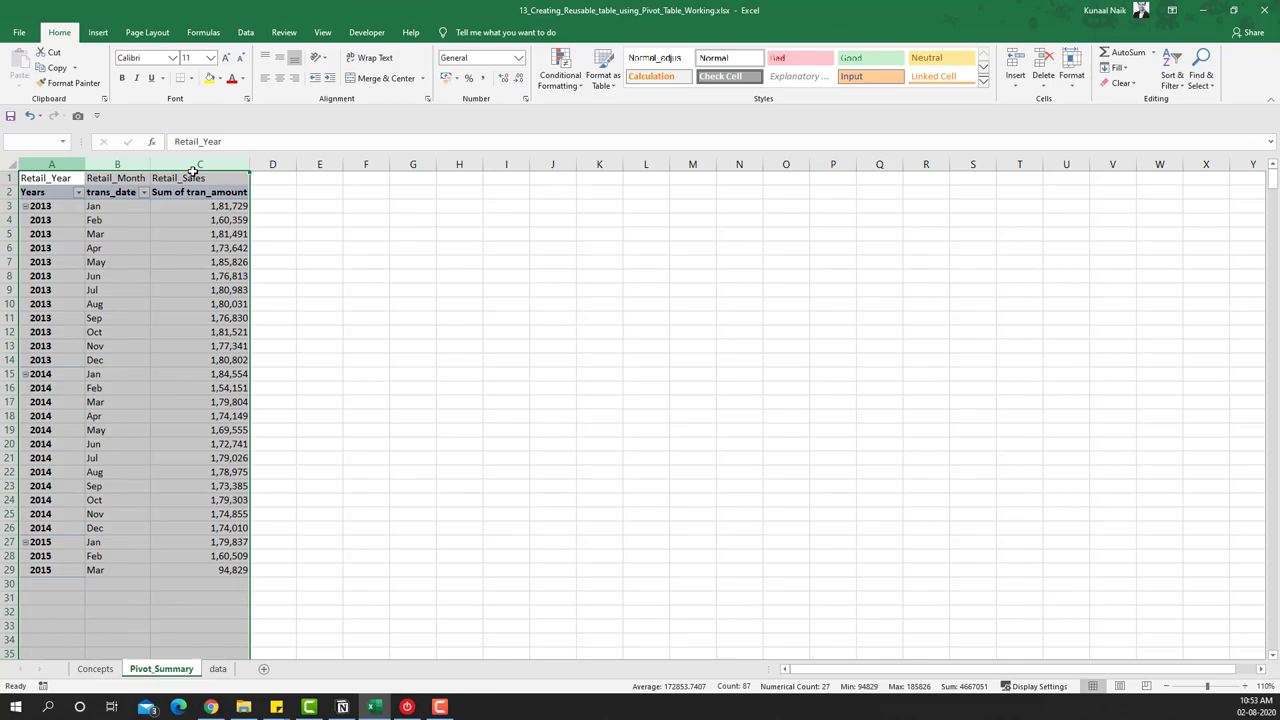
pyautogui.click(203, 32)
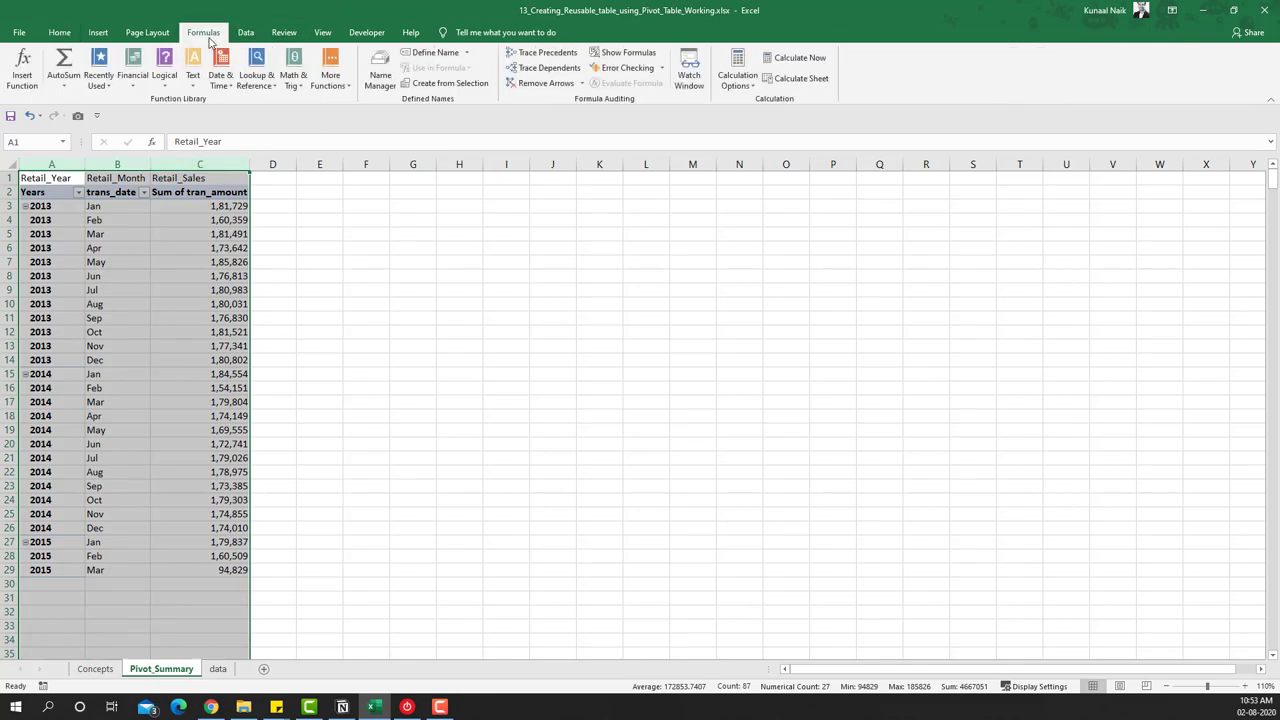
pyautogui.click(440, 84)
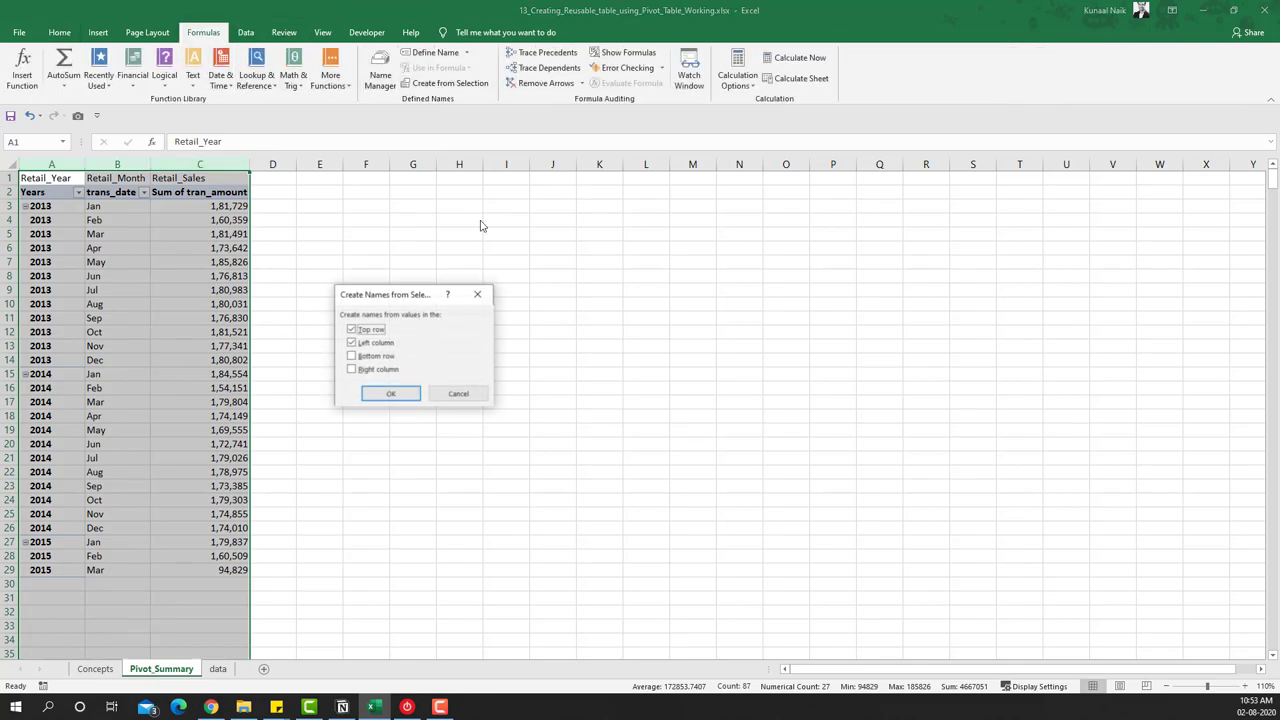
pyautogui.click(352, 343)
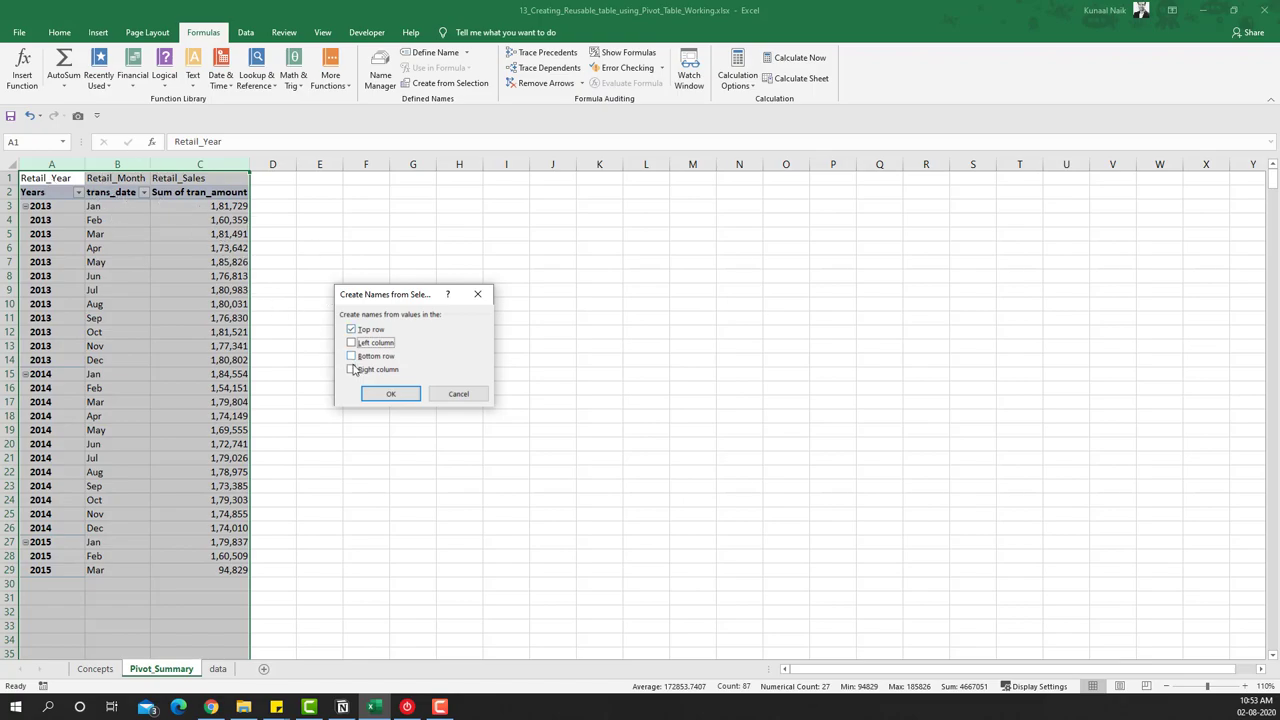
pyautogui.click(392, 394)
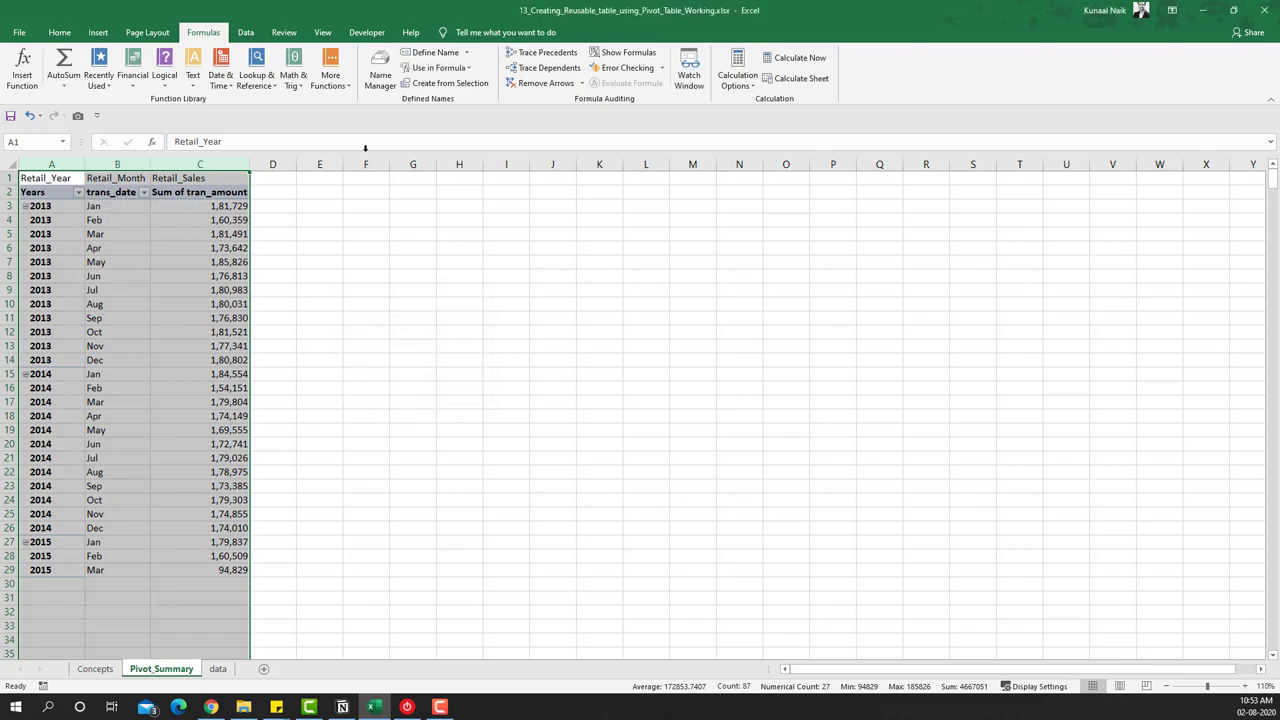
pyautogui.click(380, 80)
pyautogui.moveTo(395, 222); pyautogui.dragTo(450, 214)
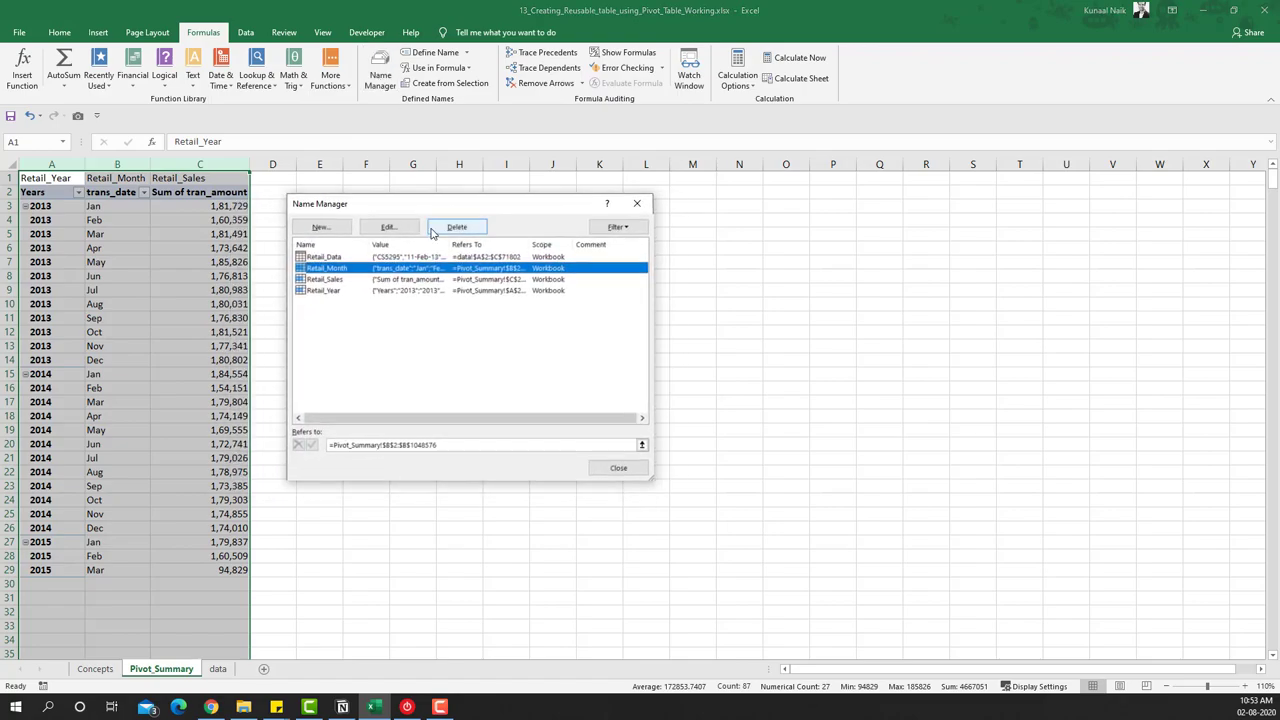
pyautogui.click(334, 258)
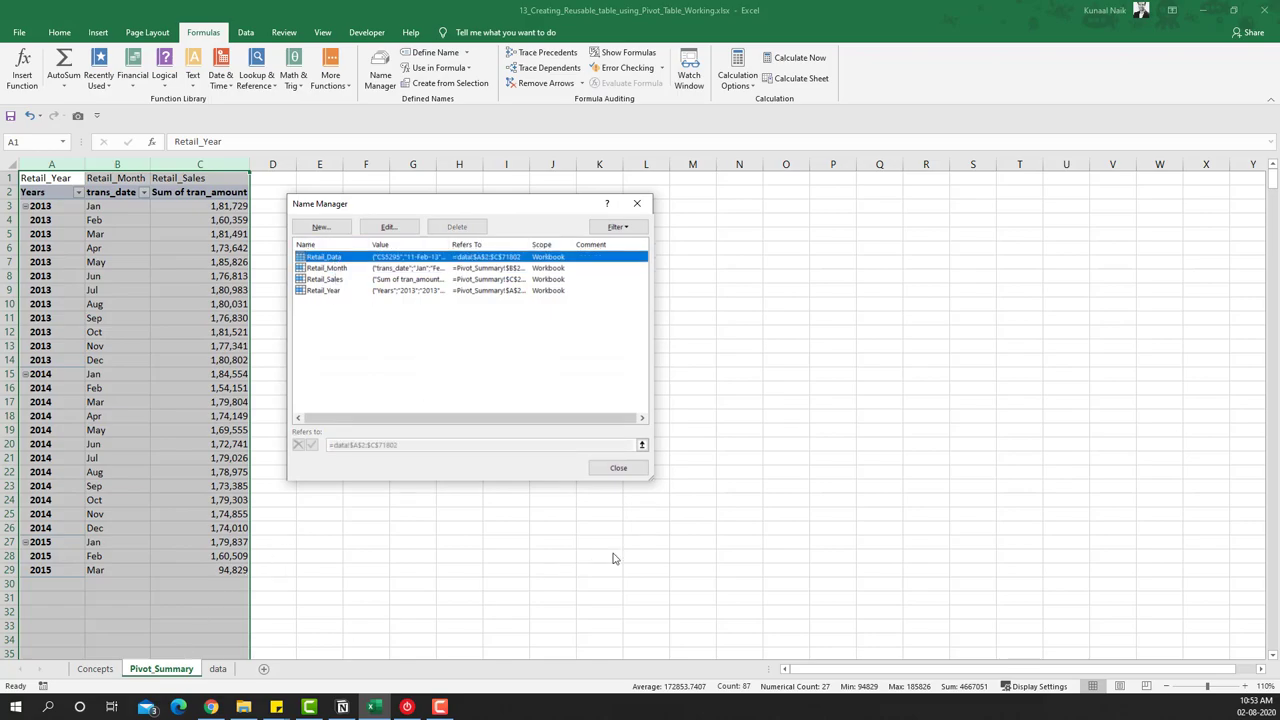
pyautogui.click(618, 468)
pyautogui.click(217, 669)
pyautogui.click(101, 296)
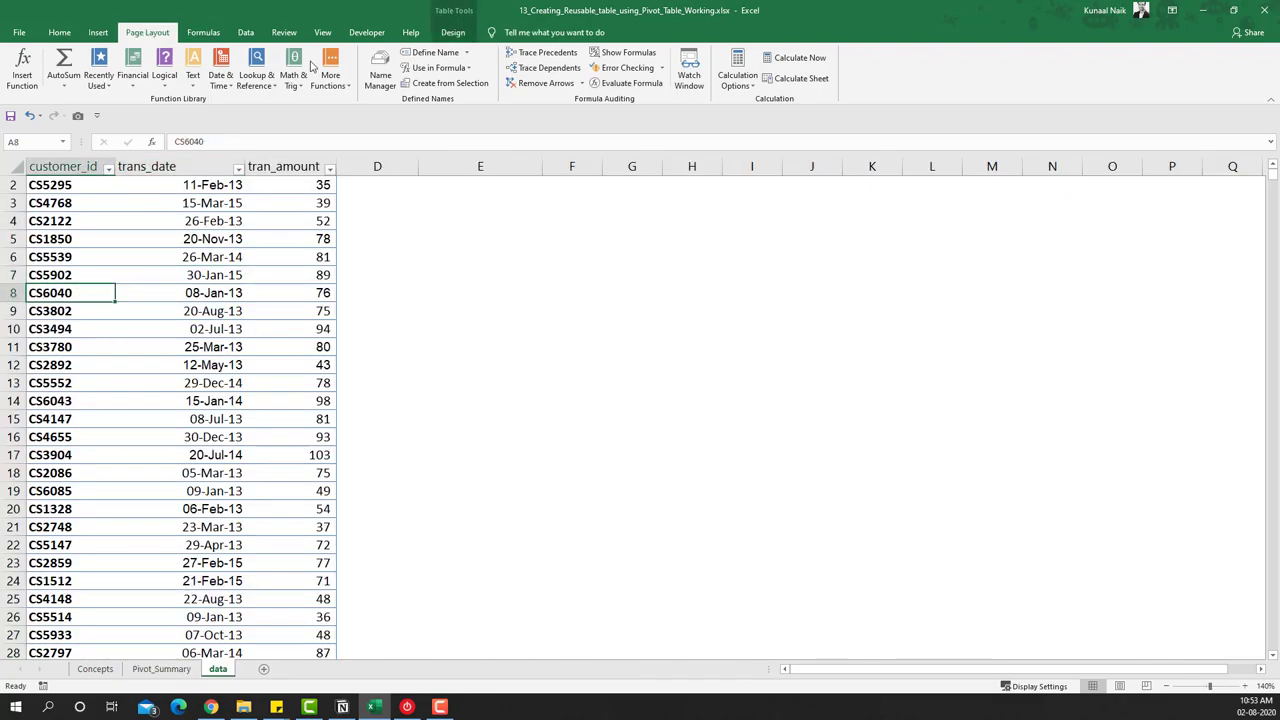
pyautogui.scroll(3, 313, 67)
pyautogui.scroll(-9, 373, 67)
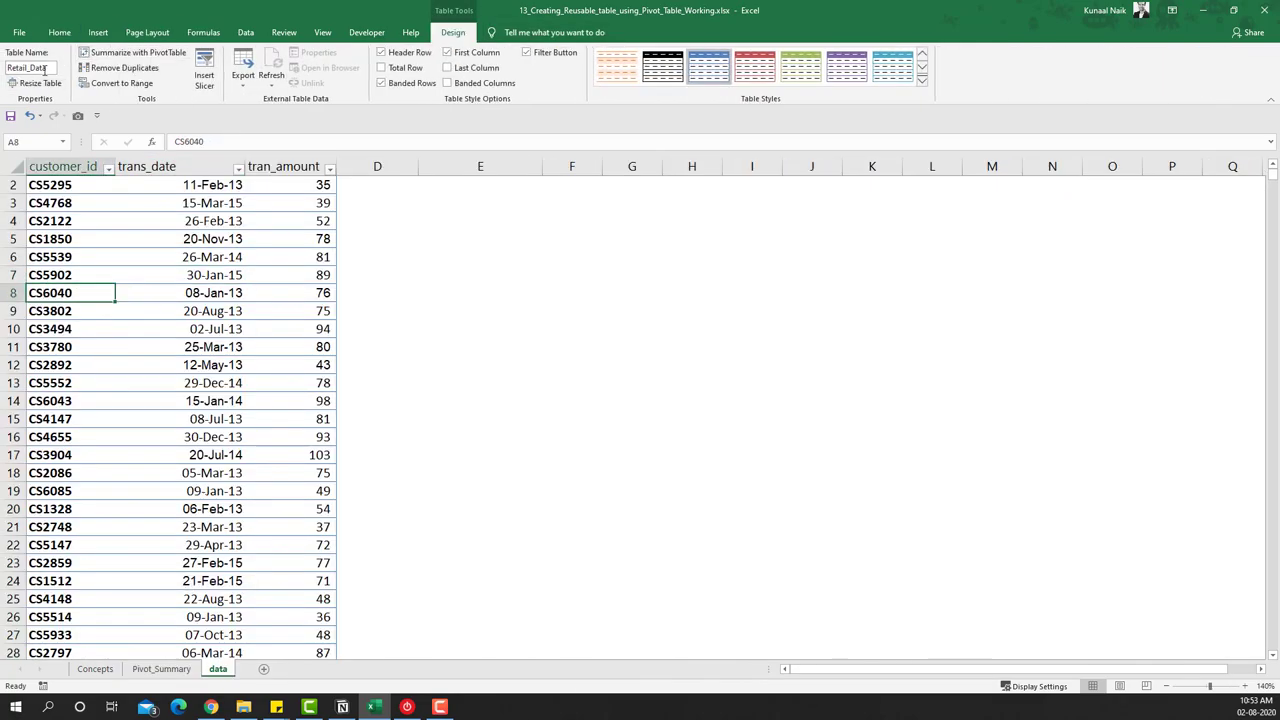
pyautogui.click(160, 669)
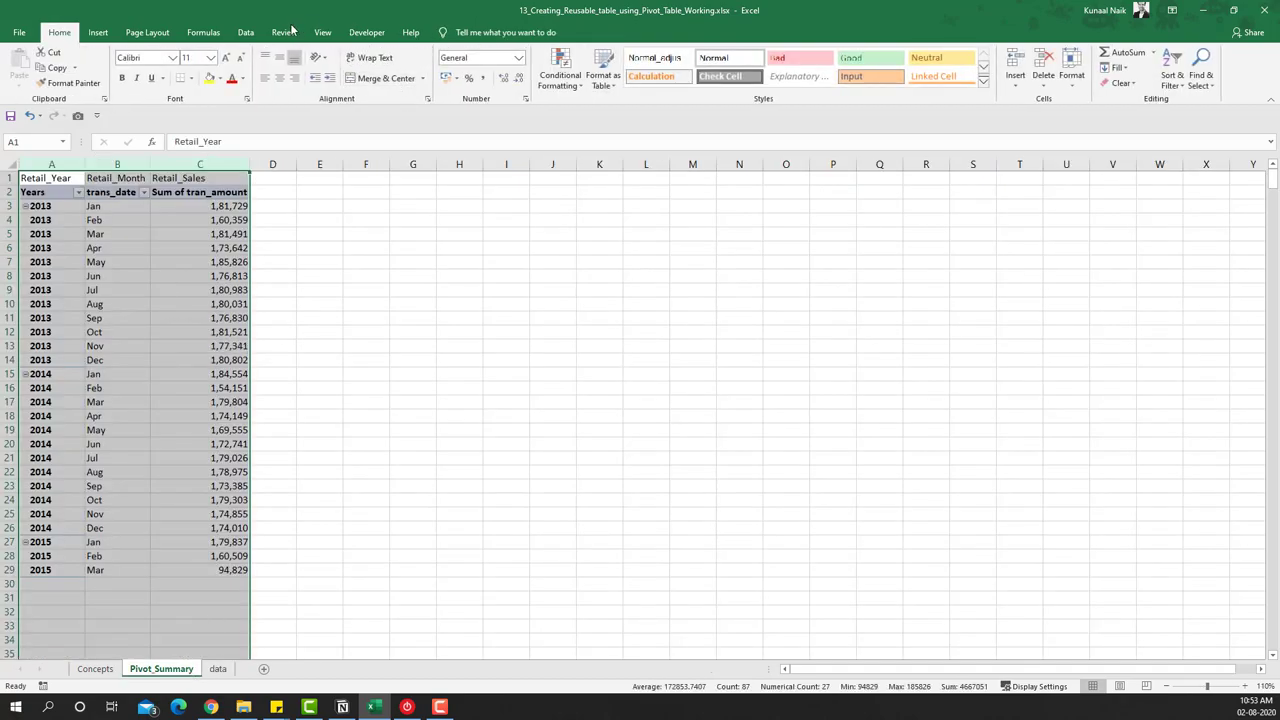
pyautogui.click(203, 32)
pyautogui.click(380, 75)
pyautogui.click(328, 268)
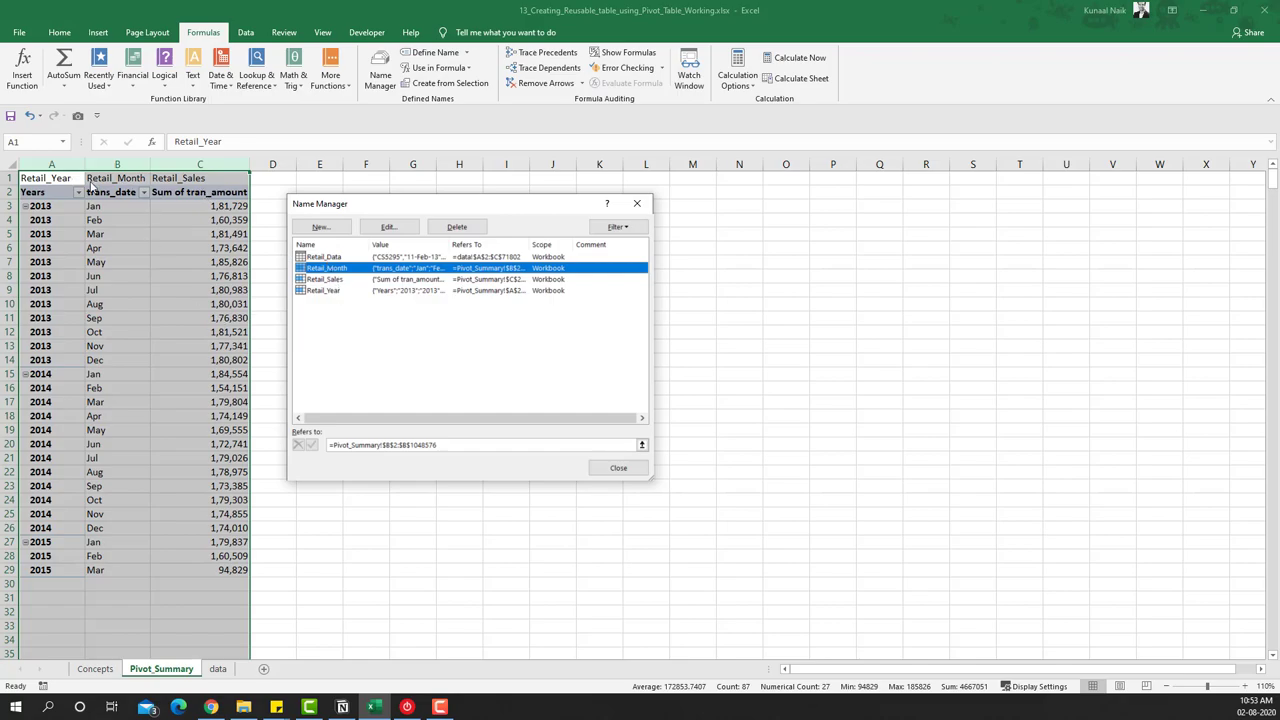
pyautogui.click(619, 467)
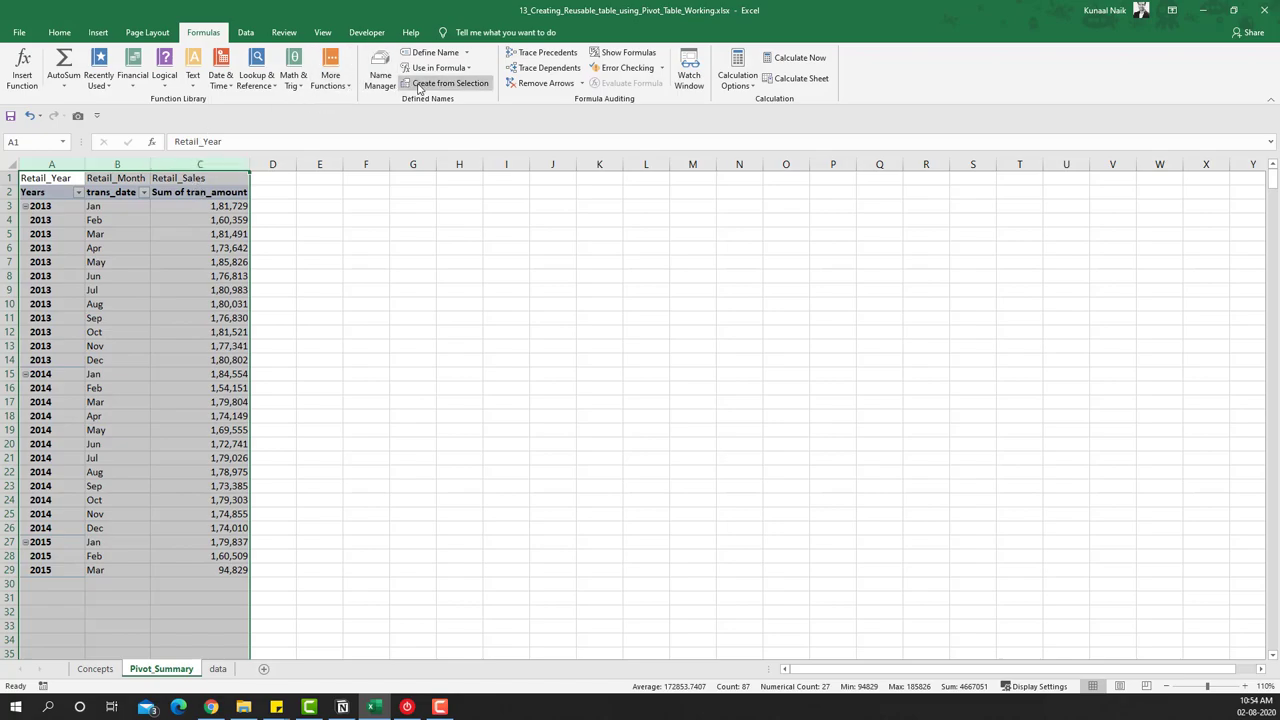
pyautogui.click(34, 141)
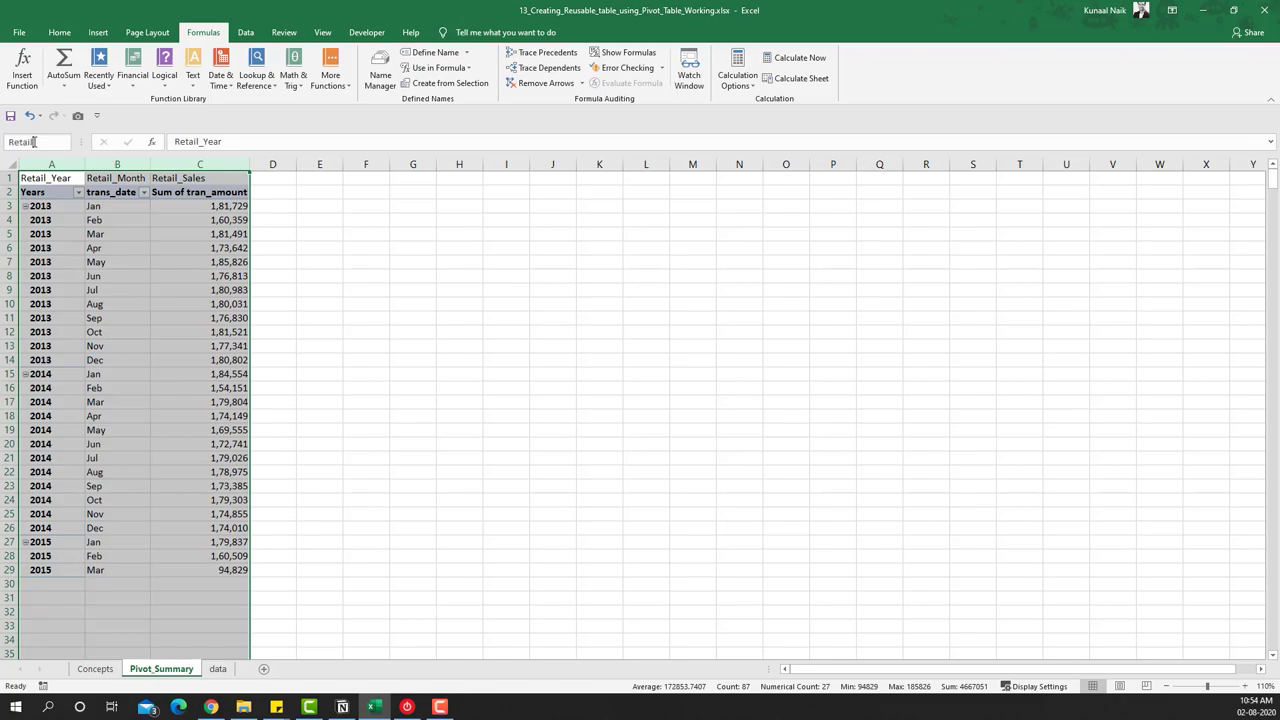
# Enter Retail_Summary in the Name Box to name columns A–C.
pyautogui.write('Retail_Summary')
pyautogui.press('Return')
pyautogui.click(282, 217)
pyautogui.click(390, 82)
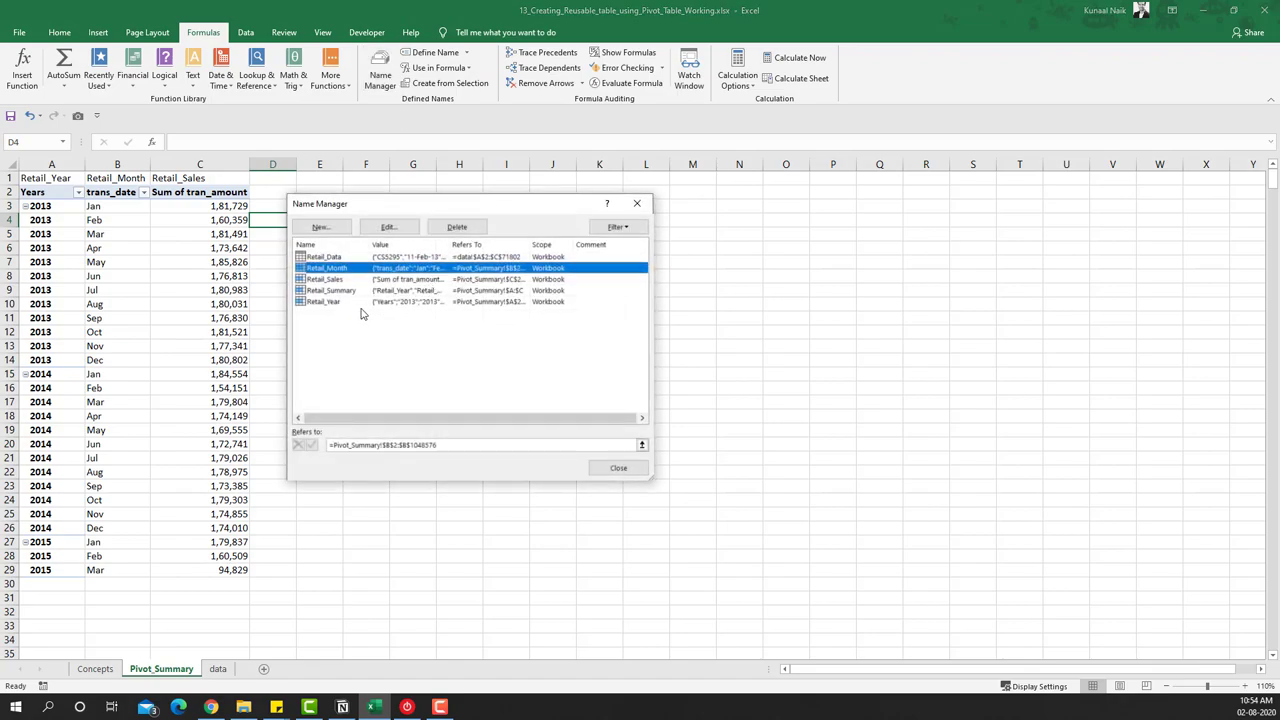
pyautogui.click(330, 290)
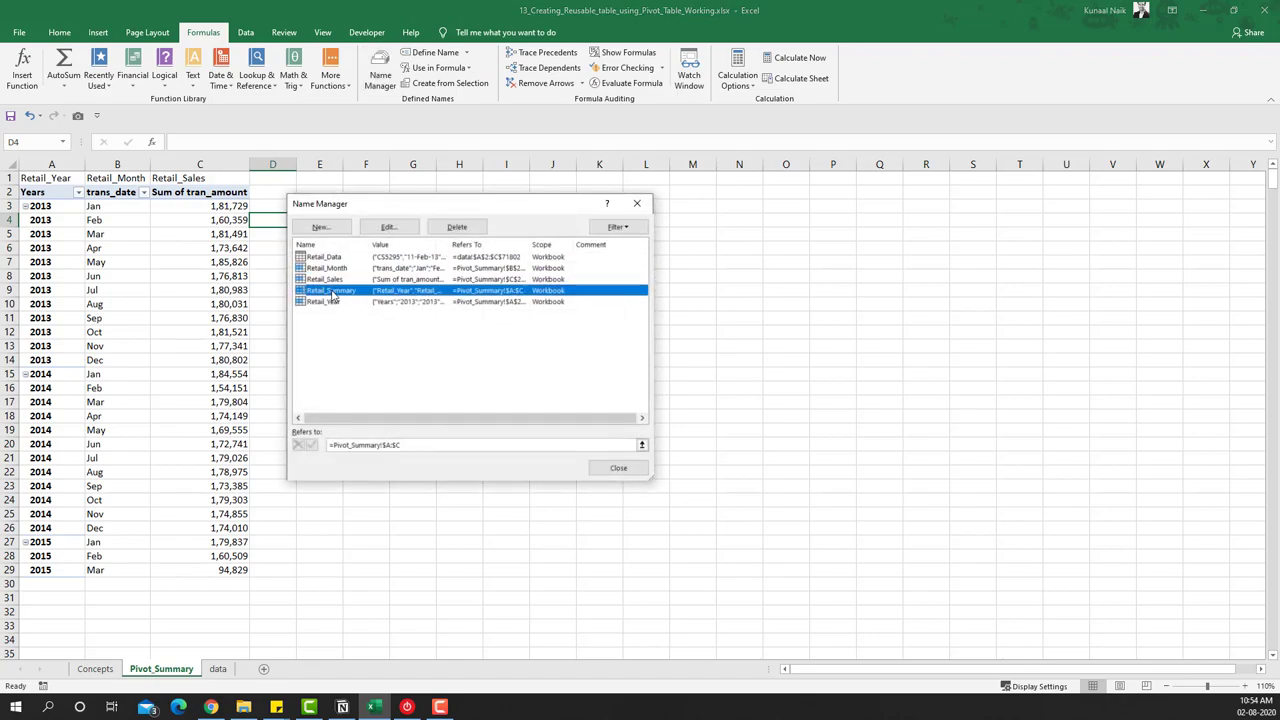
pyautogui.doubleClick(333, 292)
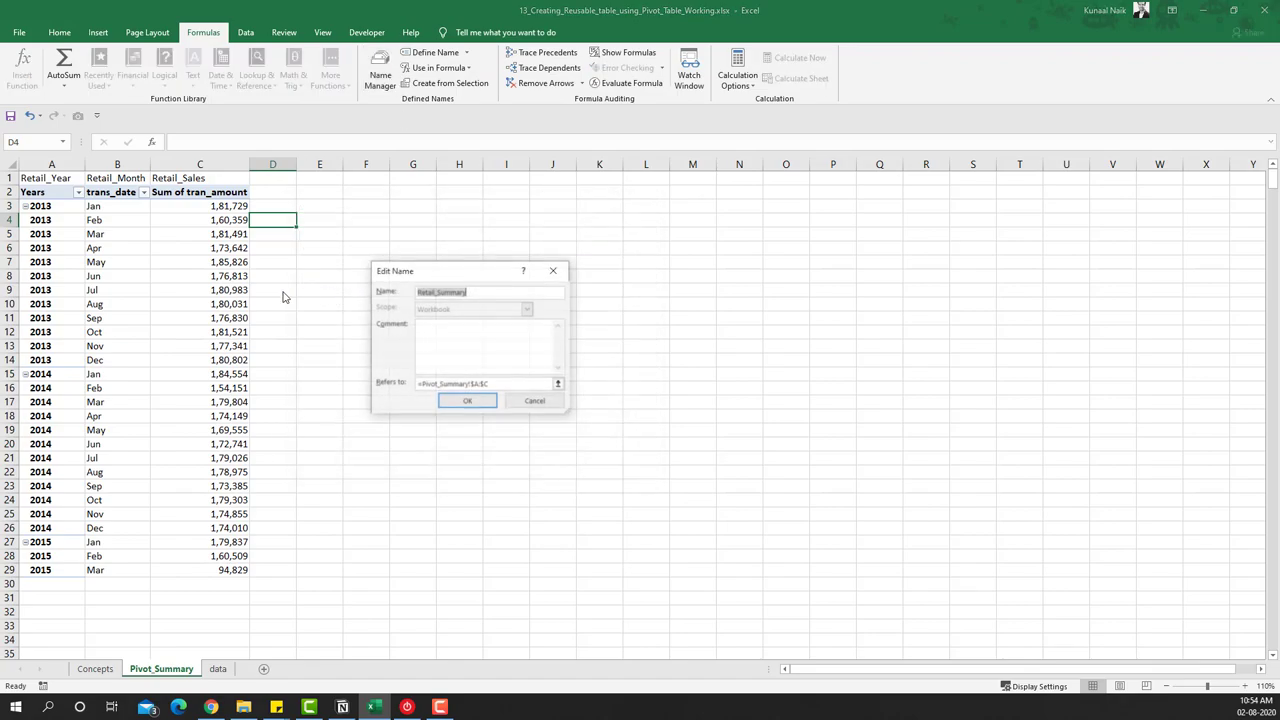
pyautogui.click(515, 384)
pyautogui.click(535, 401)
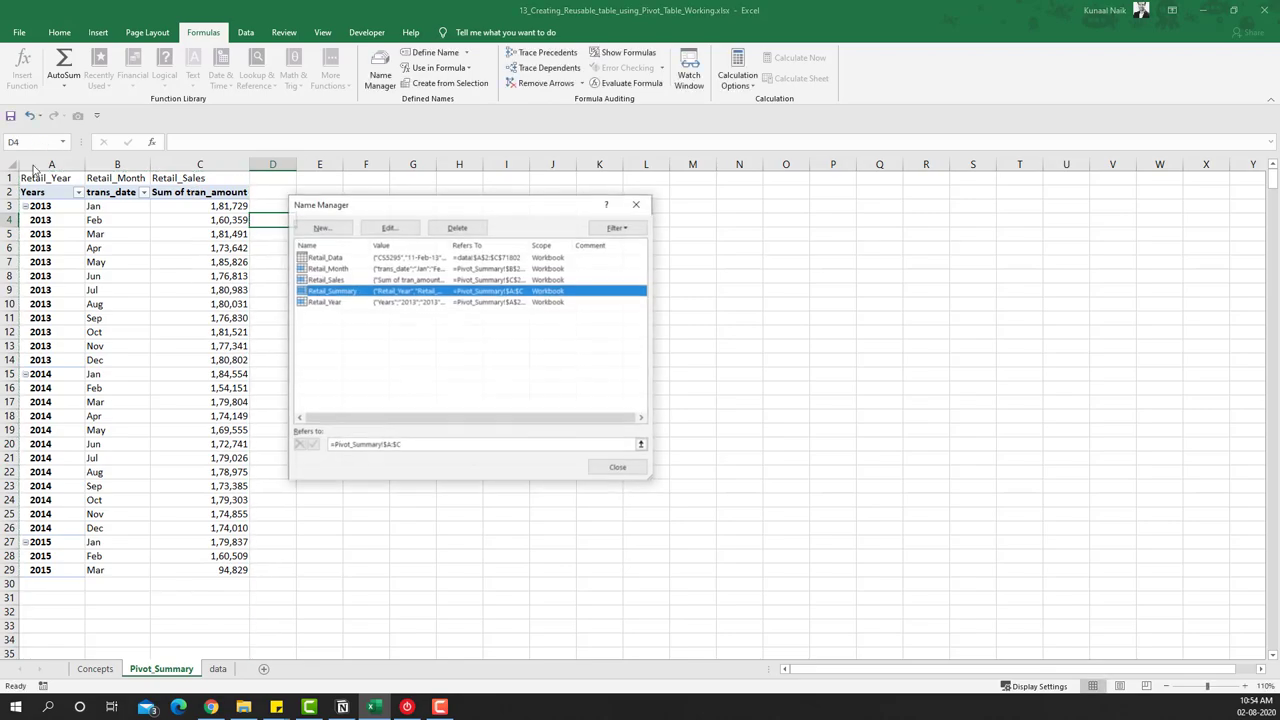
pyautogui.press('Escape')
pyautogui.click(64, 141)
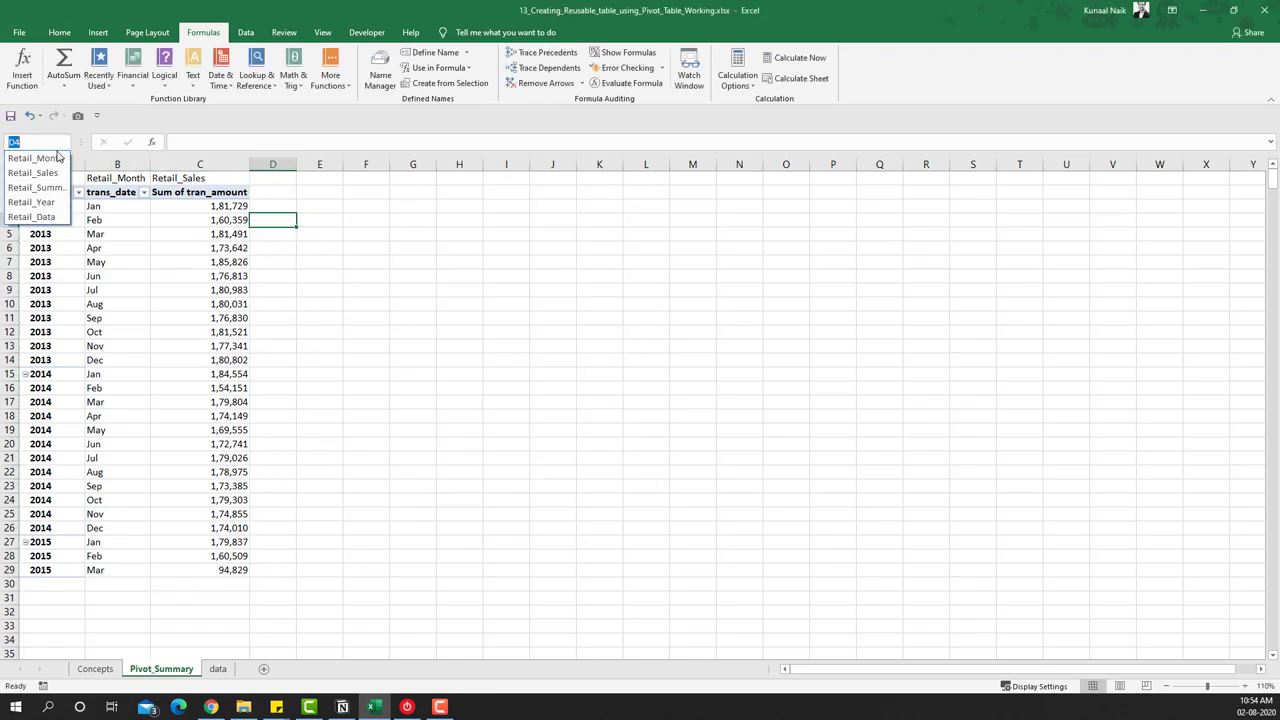
pyautogui.click(50, 159)
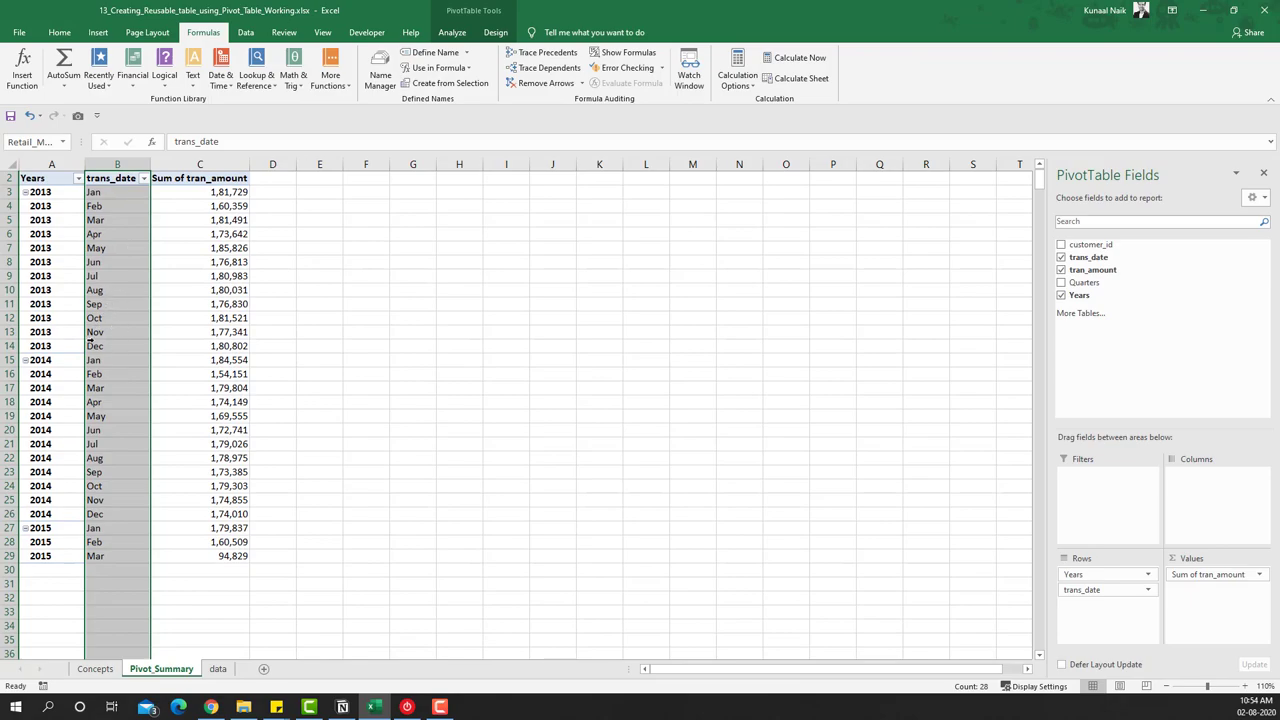
pyautogui.scroll(1, 77, 289)
pyautogui.click(62, 143)
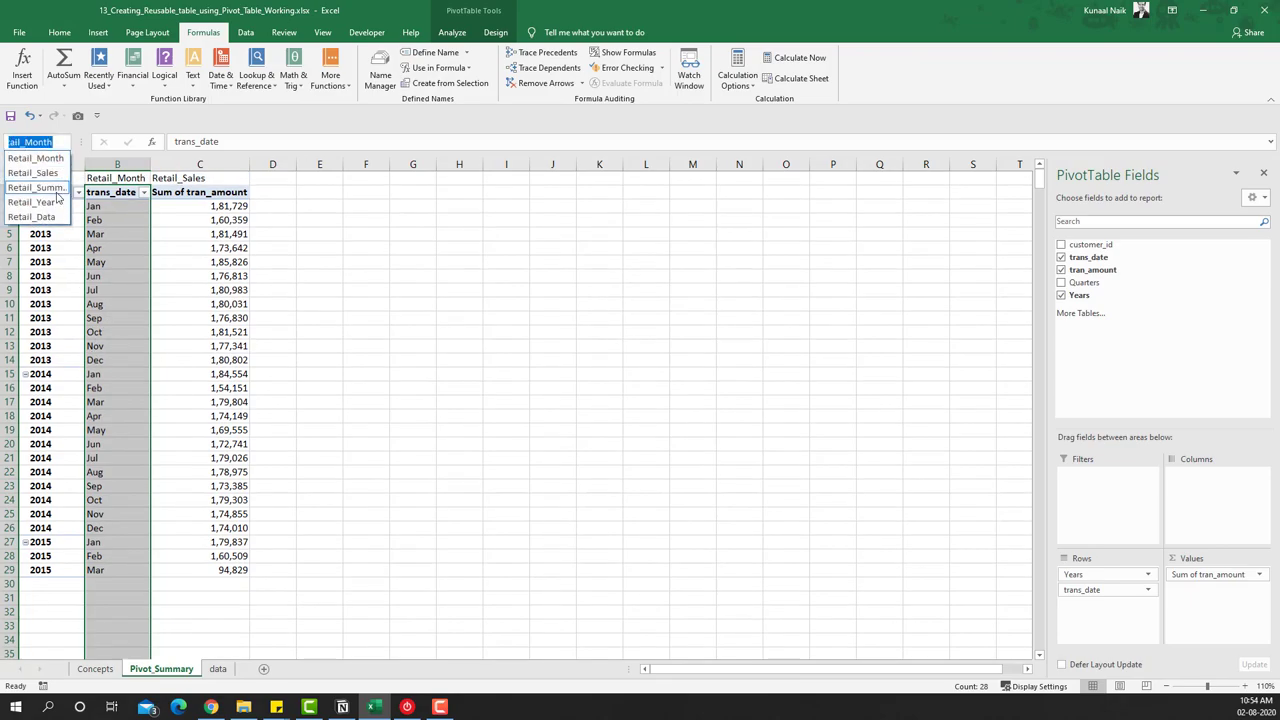
pyautogui.click(60, 196)
pyautogui.click(62, 142)
pyautogui.click(33, 172)
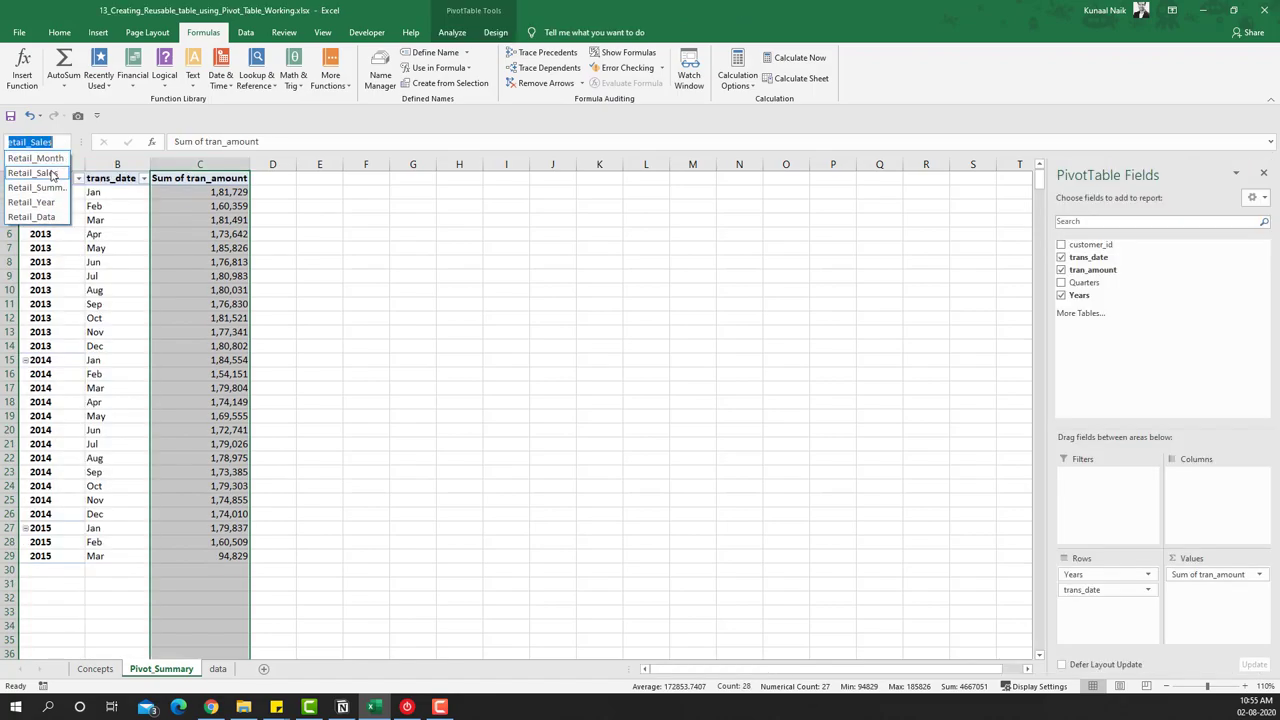
pyautogui.click(50, 174)
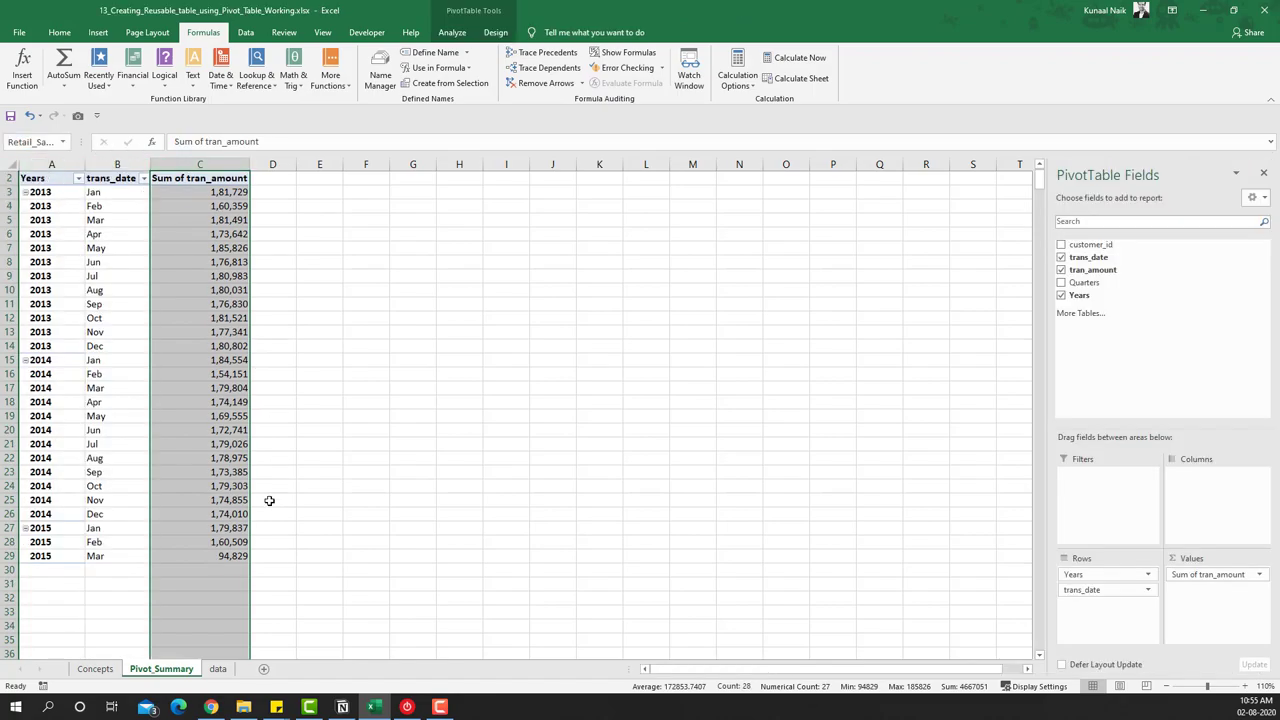
pyautogui.scroll(1, 269, 500)
pyautogui.click(366, 402)
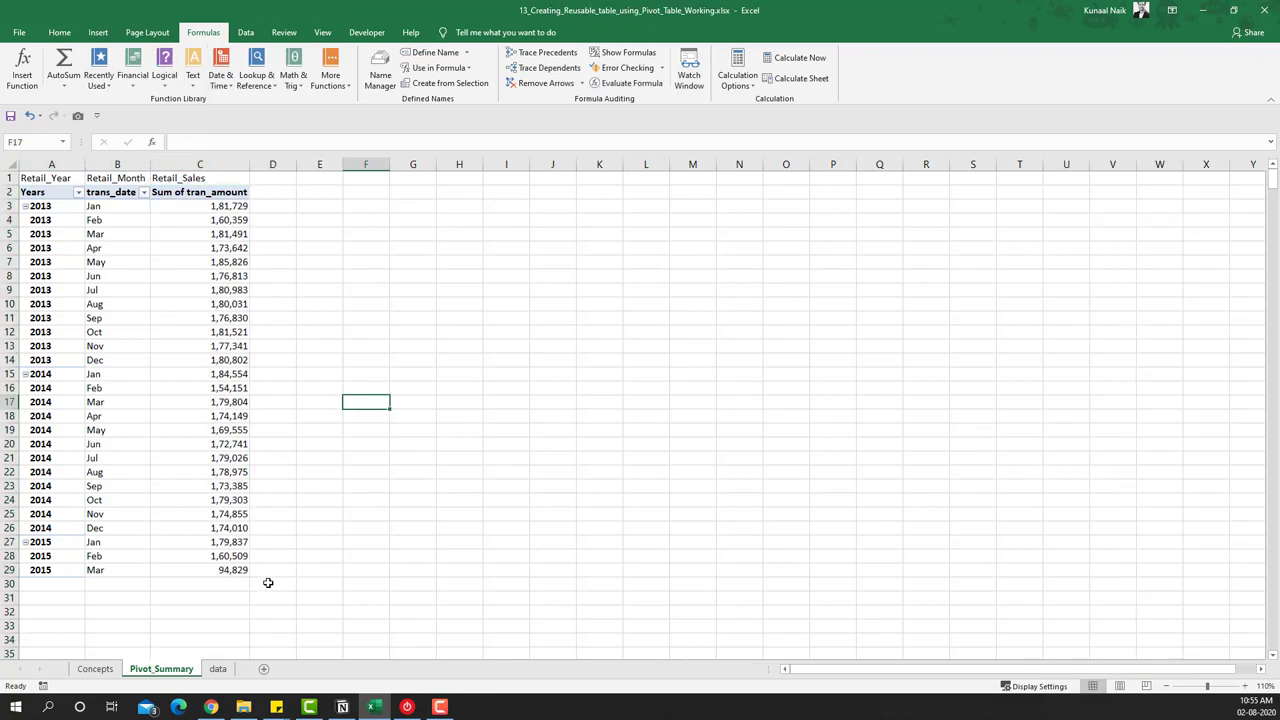
pyautogui.click(95, 668)
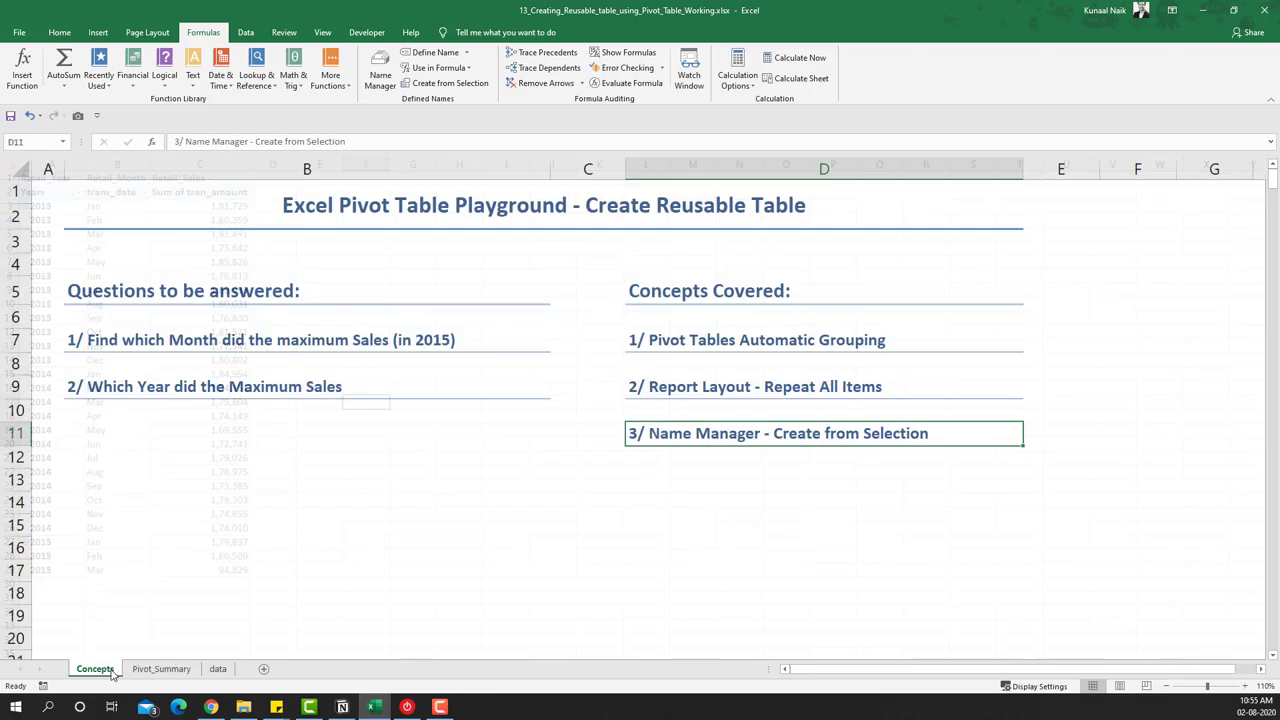
# Add a new sheet after Concepts and name it Business_Solution.
pyautogui.click(265, 669)
pyautogui.doubleClick(142, 668)
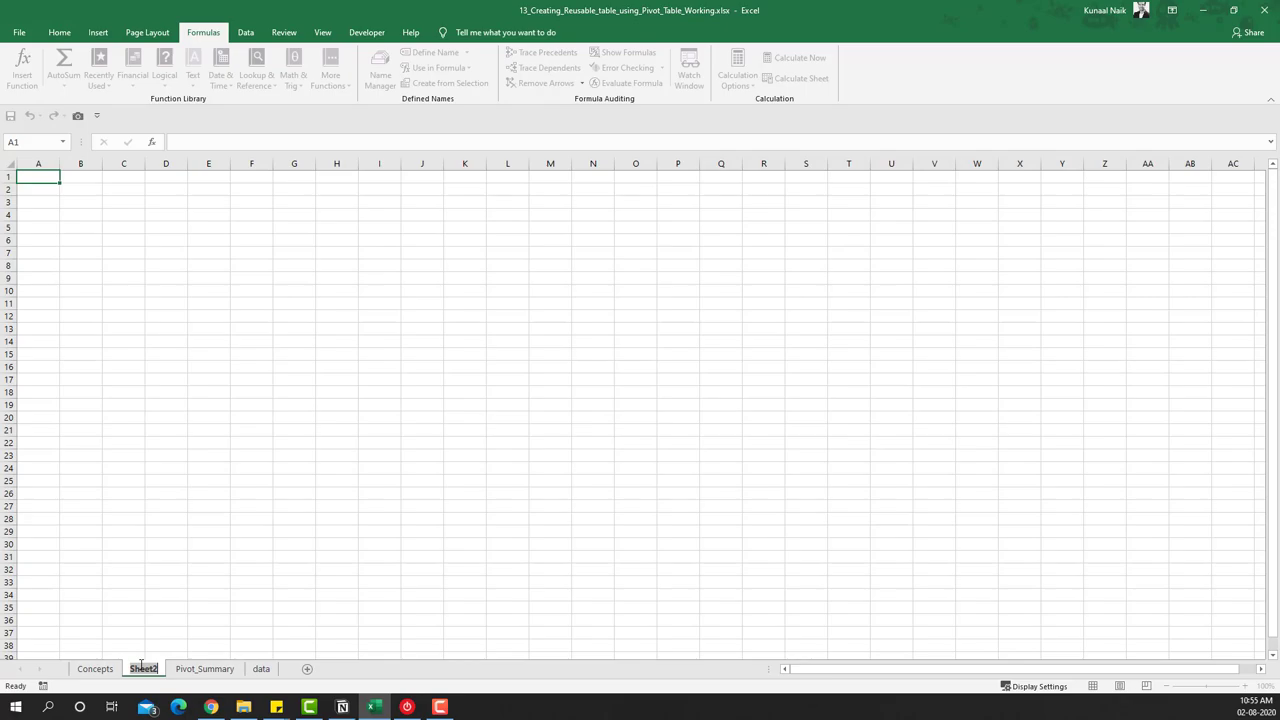
pyautogui.write('Bssiness_Solution')
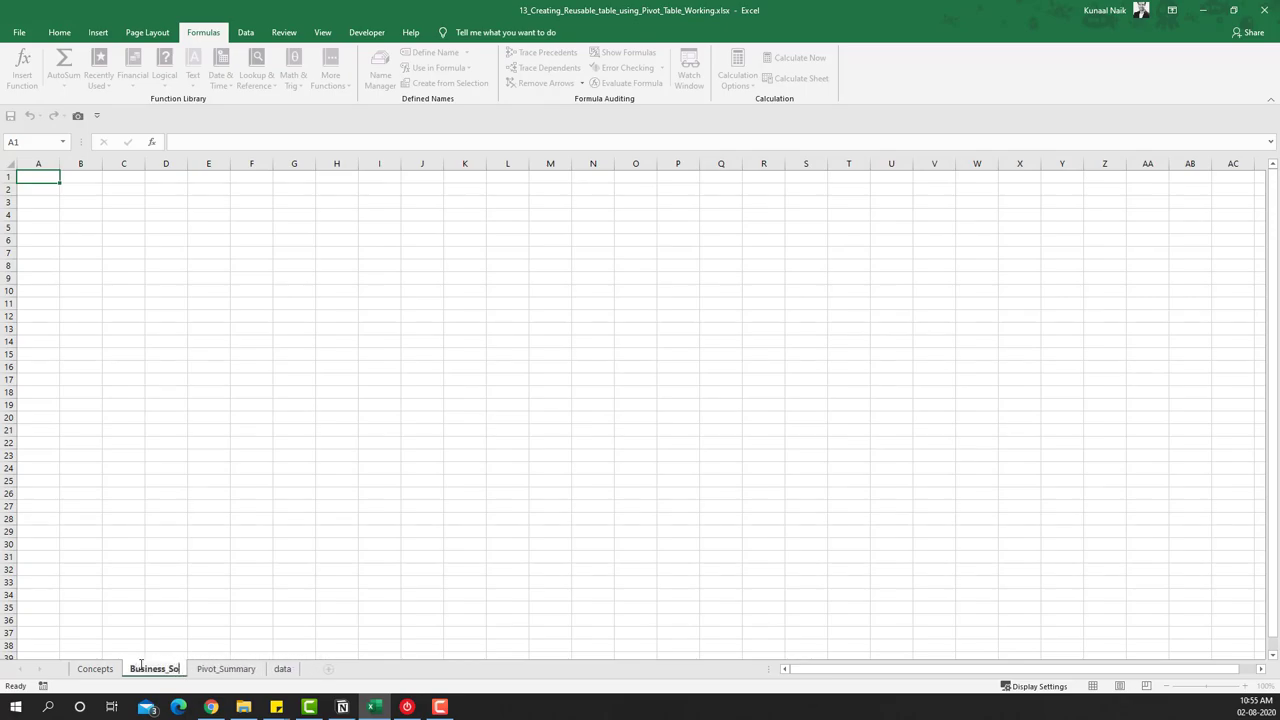
pyautogui.click(245, 669)
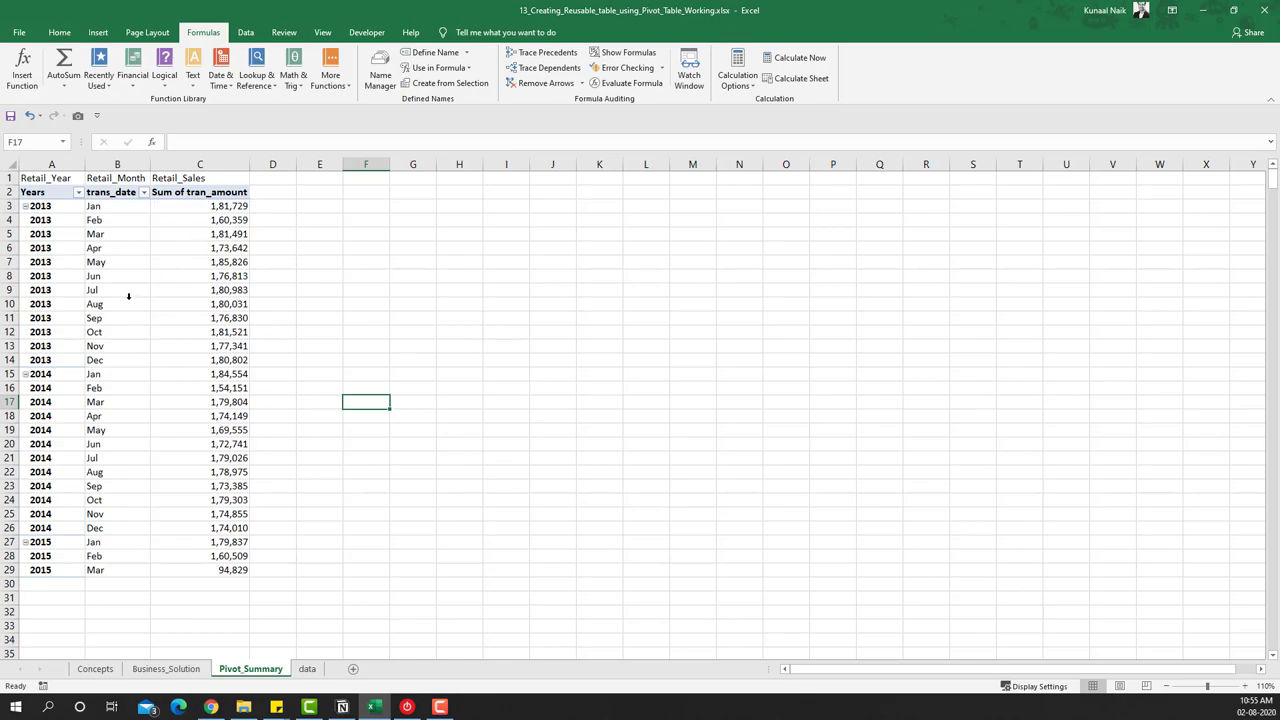
# Check the new Business_Solution sheet, then switch back to Pivot_Summary.
pyautogui.click(172, 668)
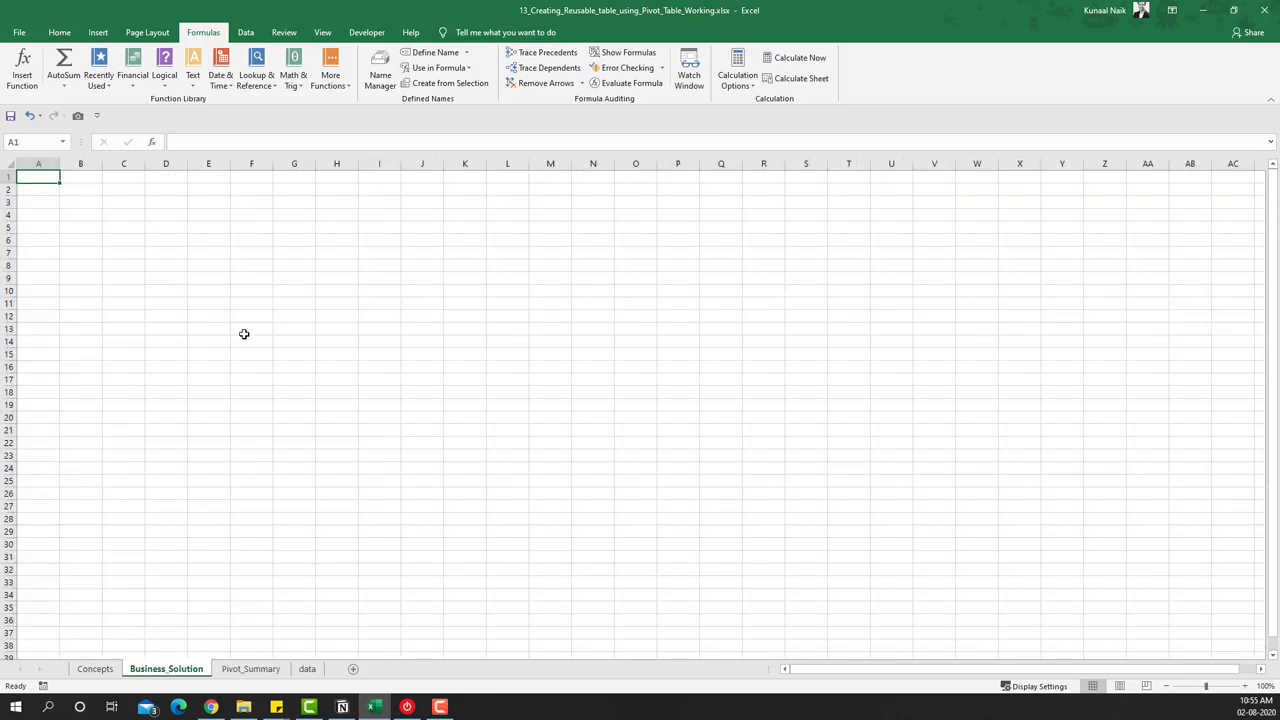
pyautogui.click(1245, 686)
pyautogui.click(1245, 686)
pyautogui.click(1245, 686)
pyautogui.click(1245, 686)
pyautogui.click(250, 668)
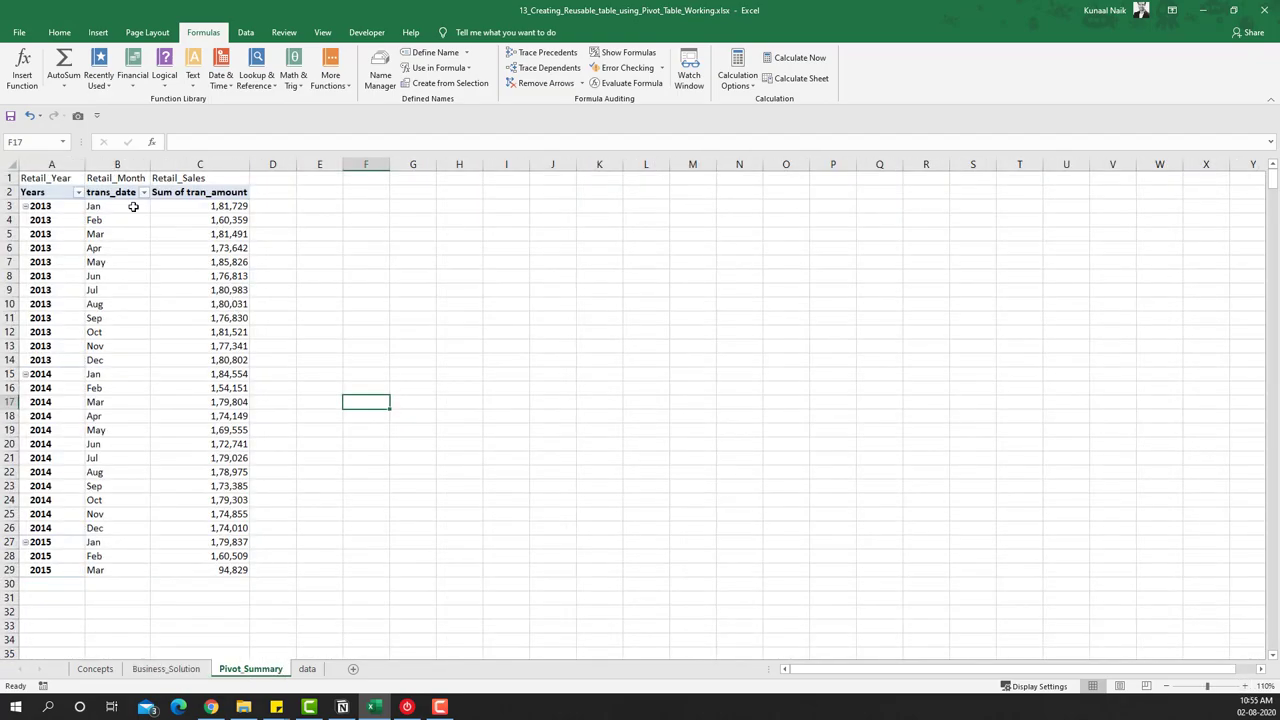
# Copy the Jan–Dec labels from Pivot_Summary B3:B14 into Business_Solution E4:E15.
pyautogui.moveTo(123, 206); pyautogui.dragTo(110, 352)
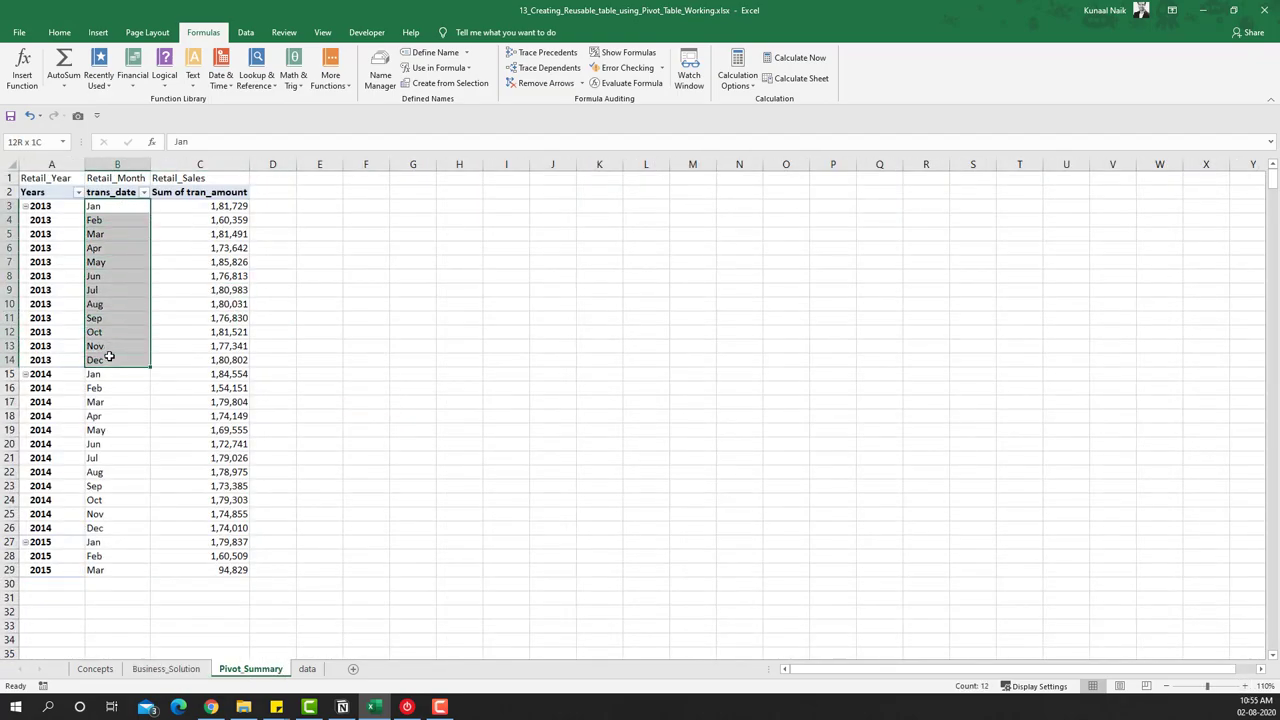
pyautogui.hotkey('ctrl', 'c')
pyautogui.hotkey('ctrl', 'pageup')
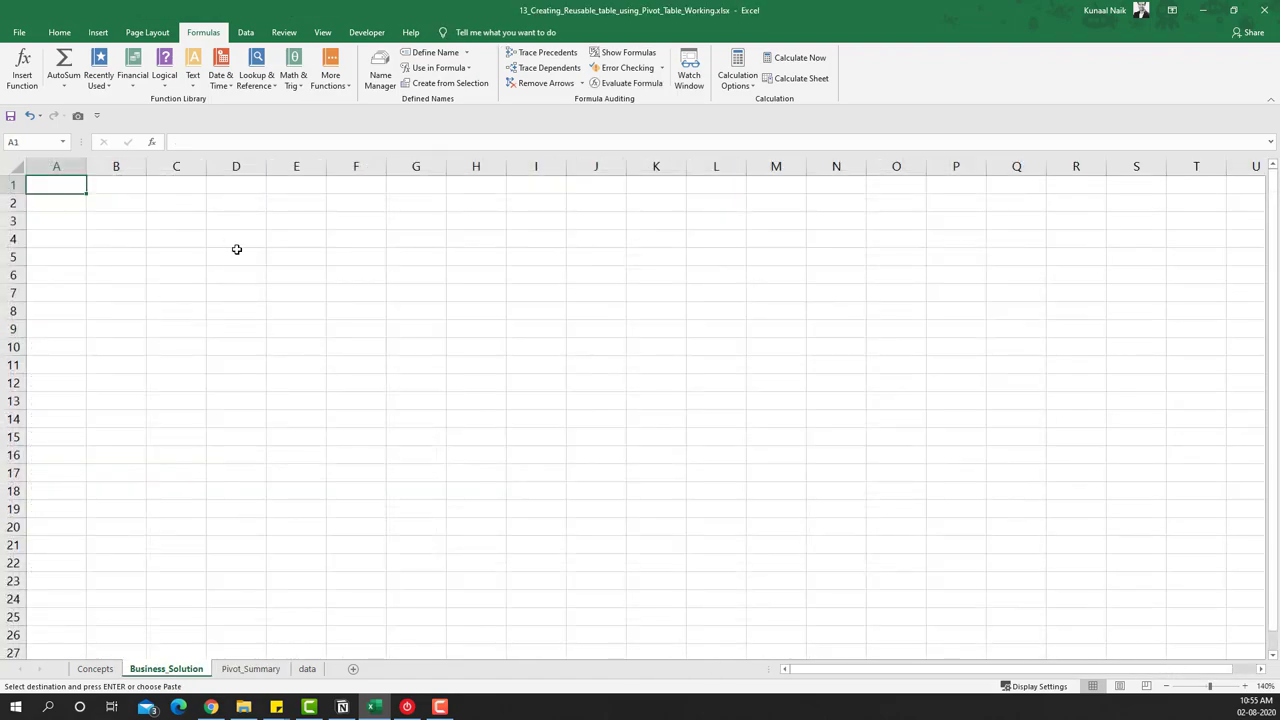
pyautogui.click(290, 205)
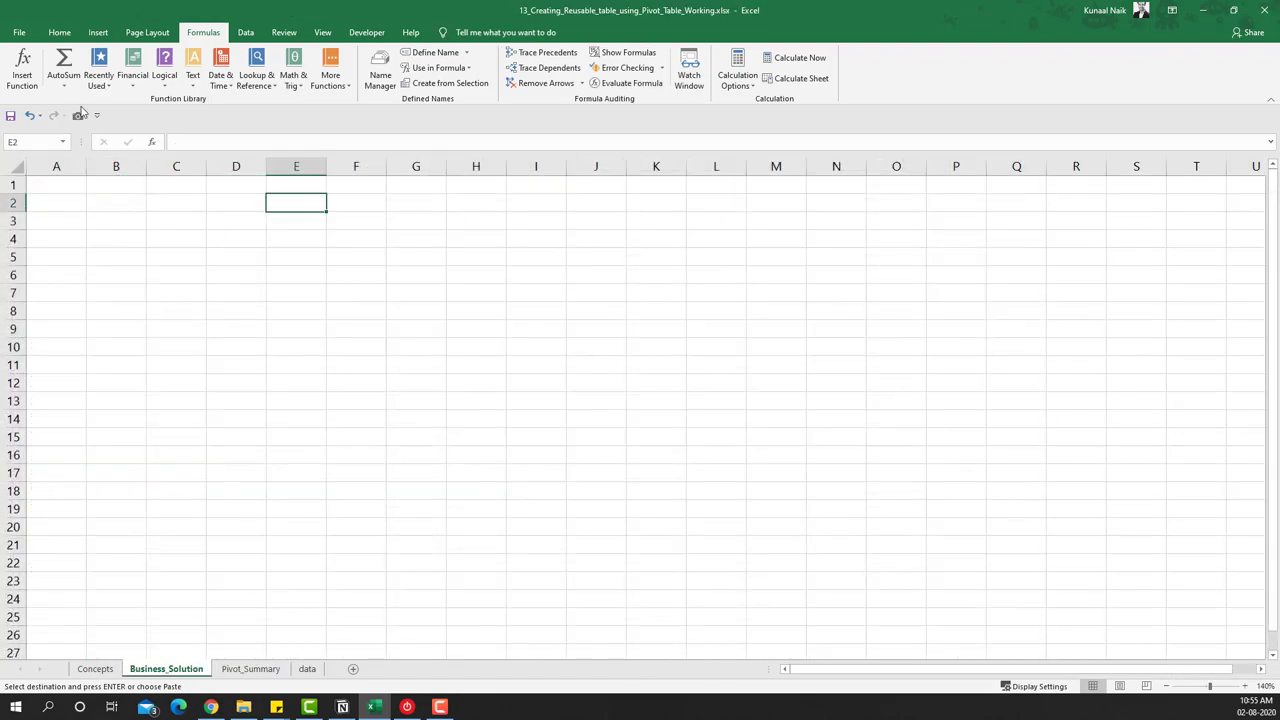
pyautogui.click(59, 32)
pyautogui.hotkey('ctrl', 'v')
pyautogui.moveTo(300, 205); pyautogui.dragTo(298, 449)
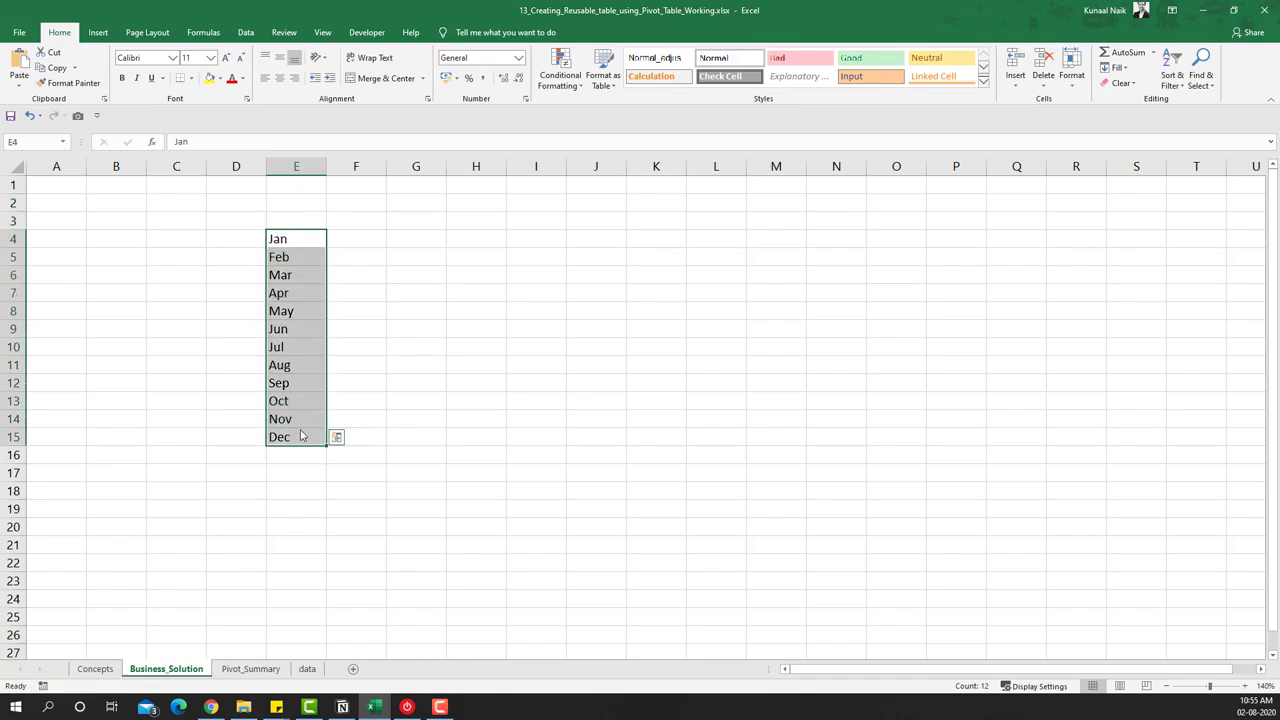
# Enter Year in B2 and 2013 in C2, styled as Calculation and Input.
pyautogui.click(137, 199)
pyautogui.write('Year')
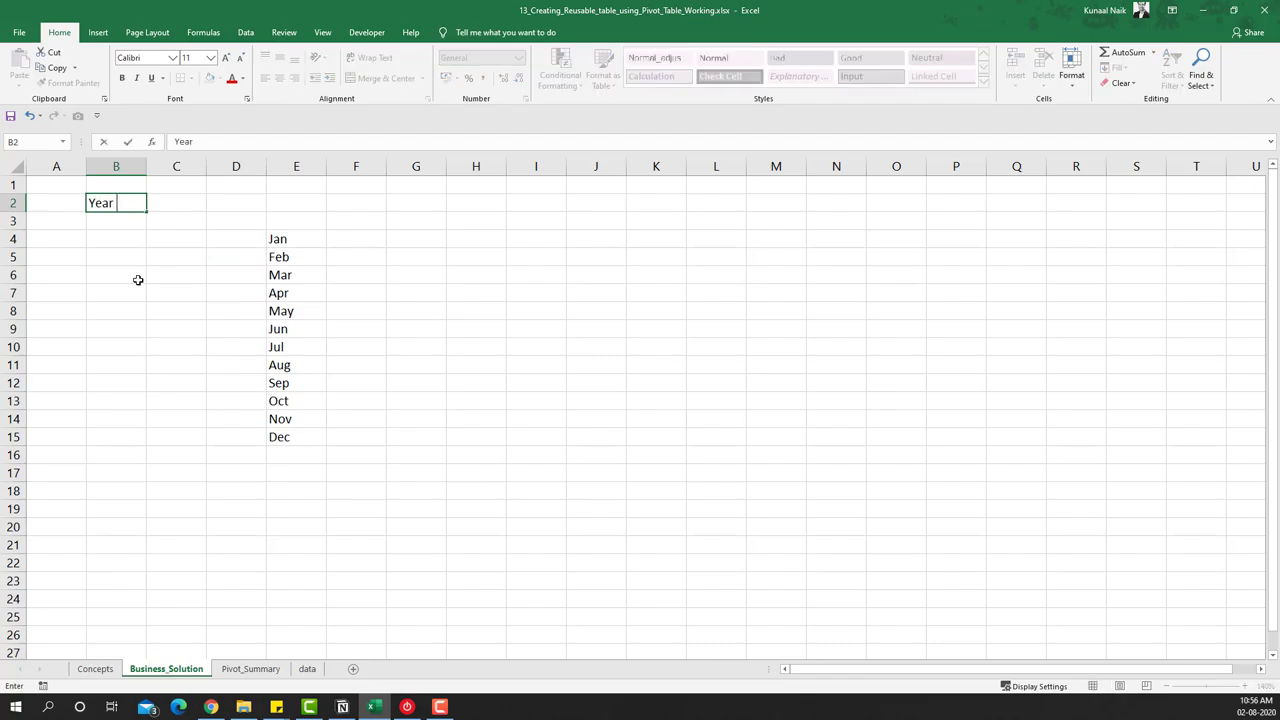
pyautogui.press('Tab')
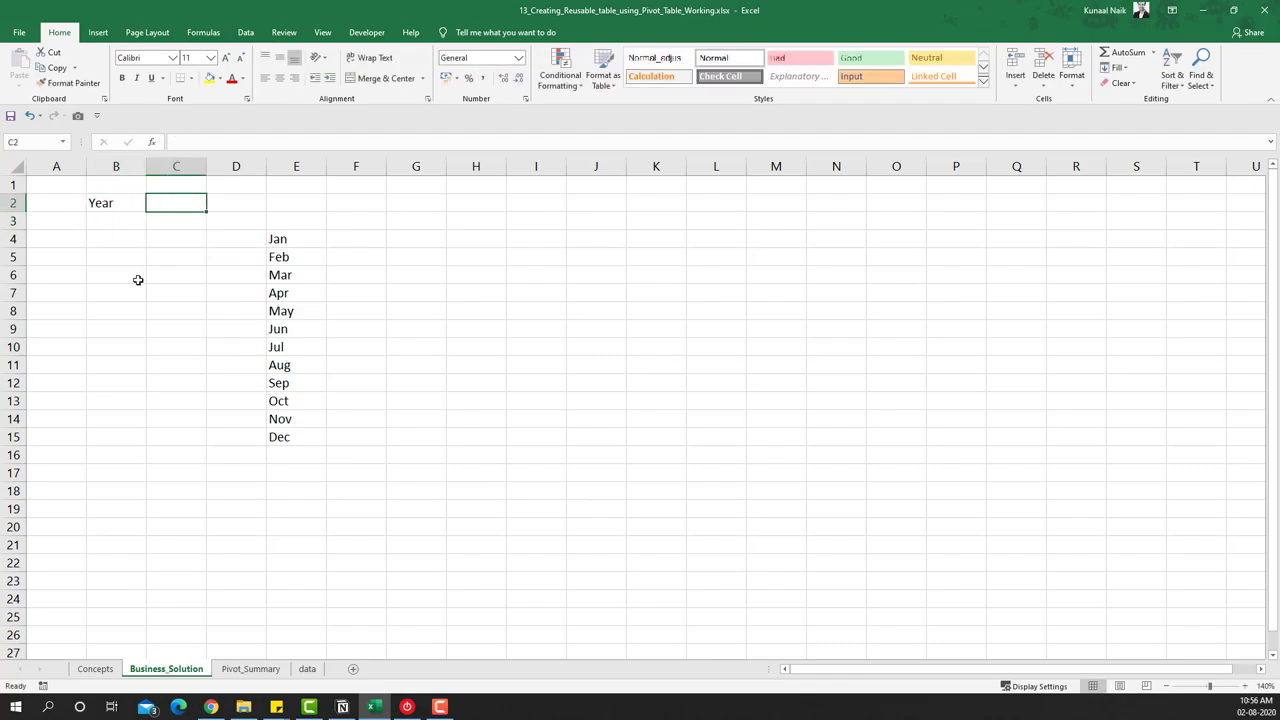
pyautogui.write('2013')
pyautogui.press('Return')
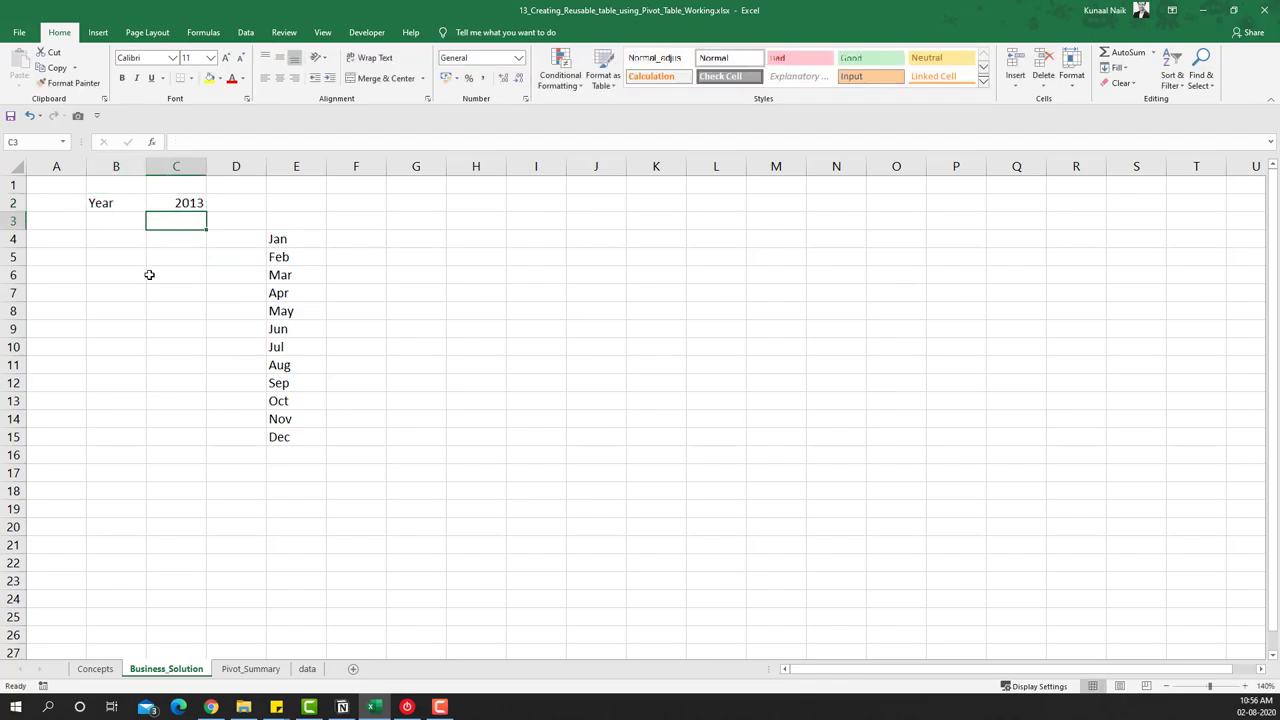
pyautogui.click(109, 203)
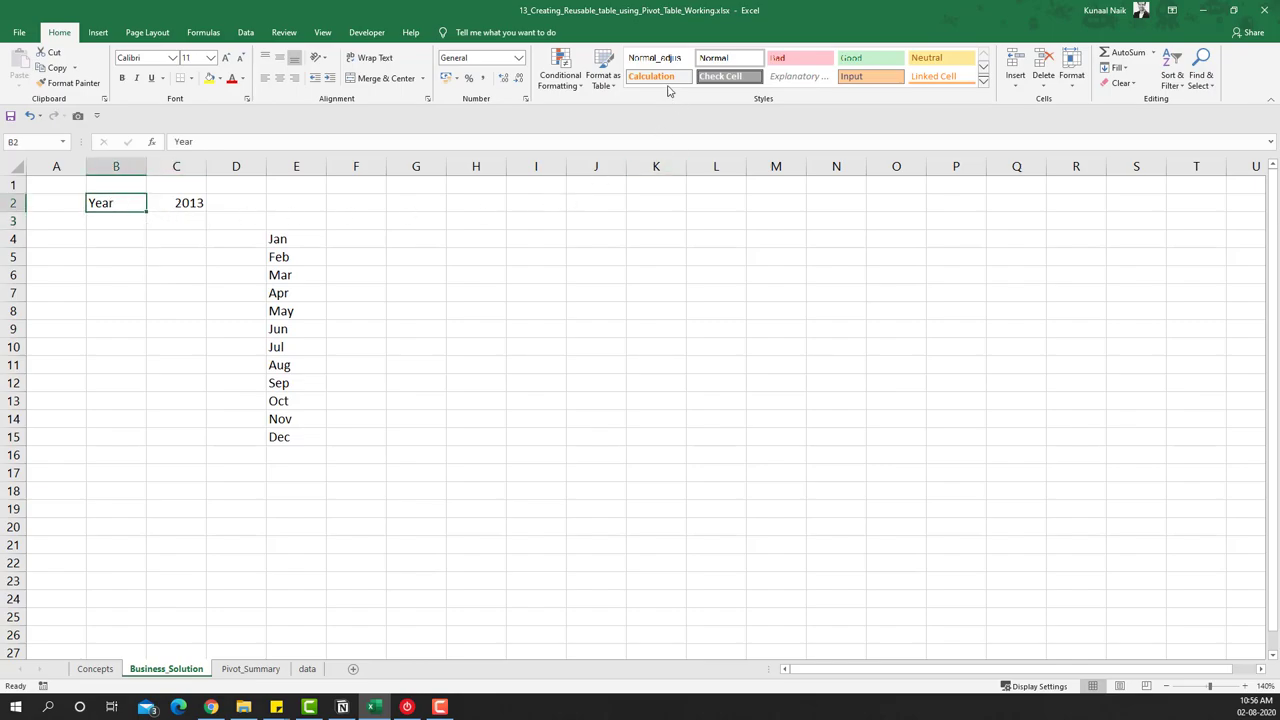
pyautogui.click(652, 77)
pyautogui.click(186, 203)
pyautogui.click(851, 76)
pyautogui.click(378, 349)
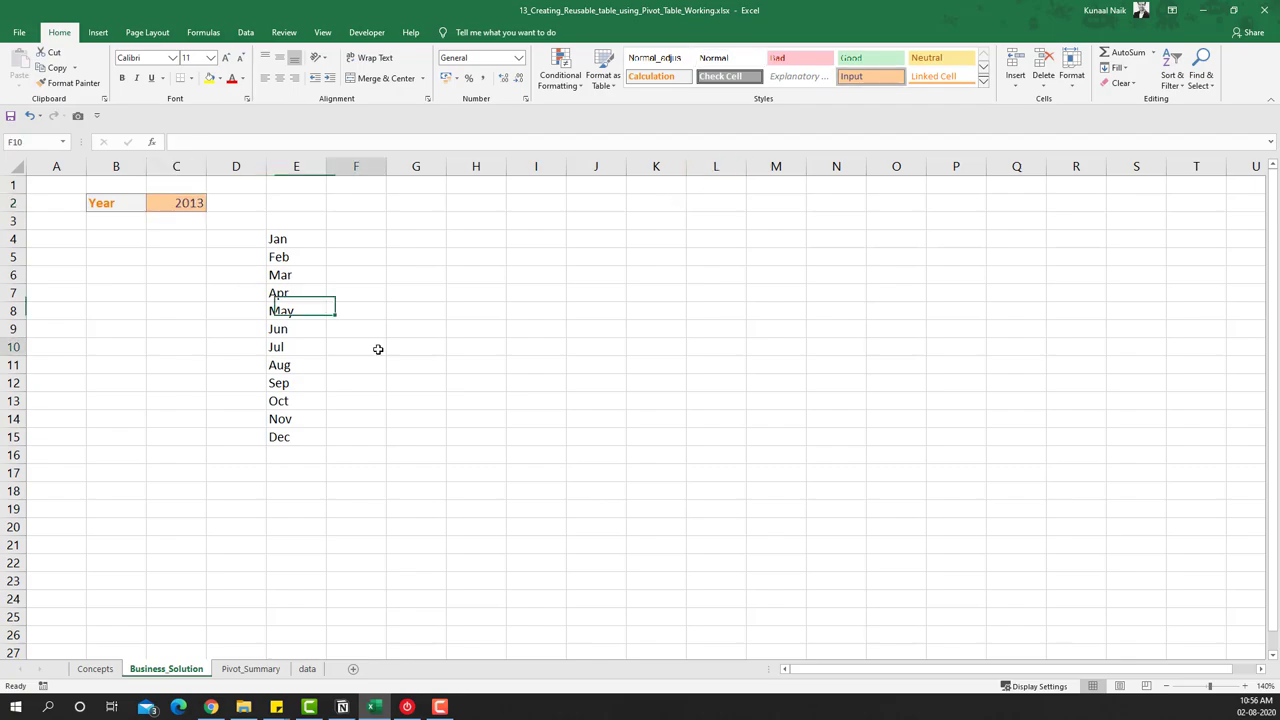
# Add the heading Month in E3 above the month list.
pyautogui.click(300, 222)
pyautogui.write('M')
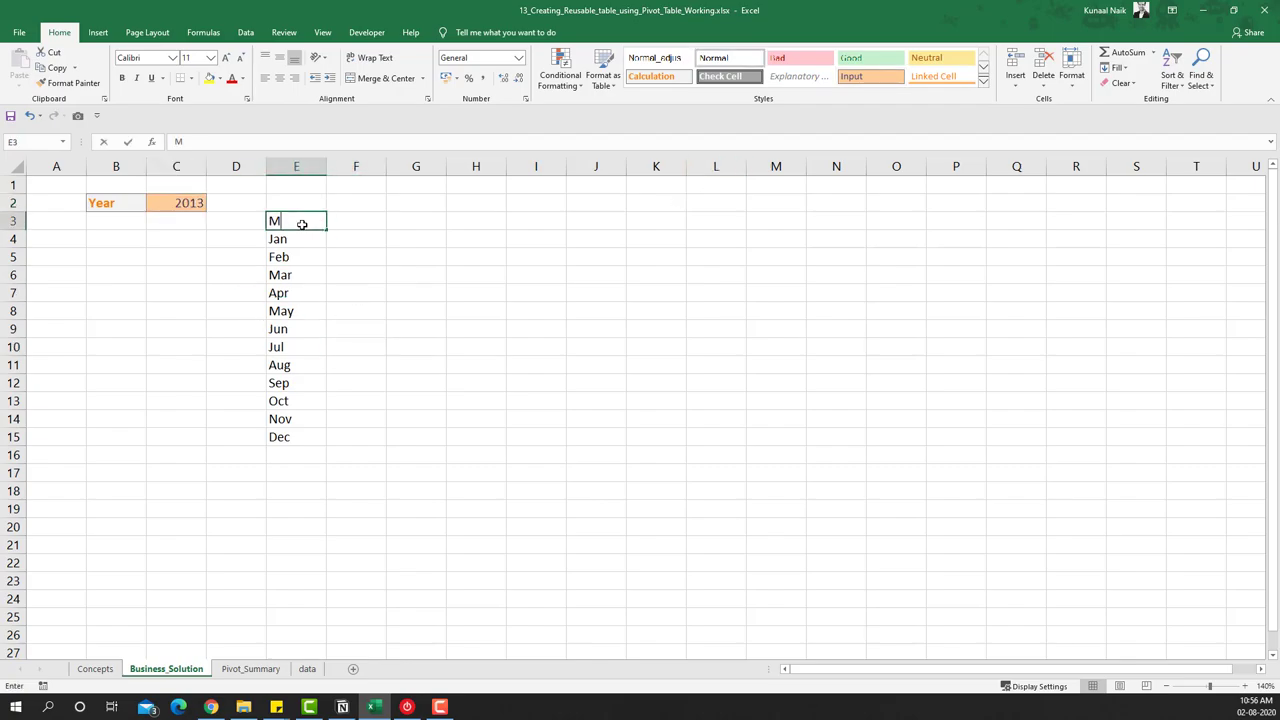
pyautogui.write('onth')
pyautogui.press('Return')
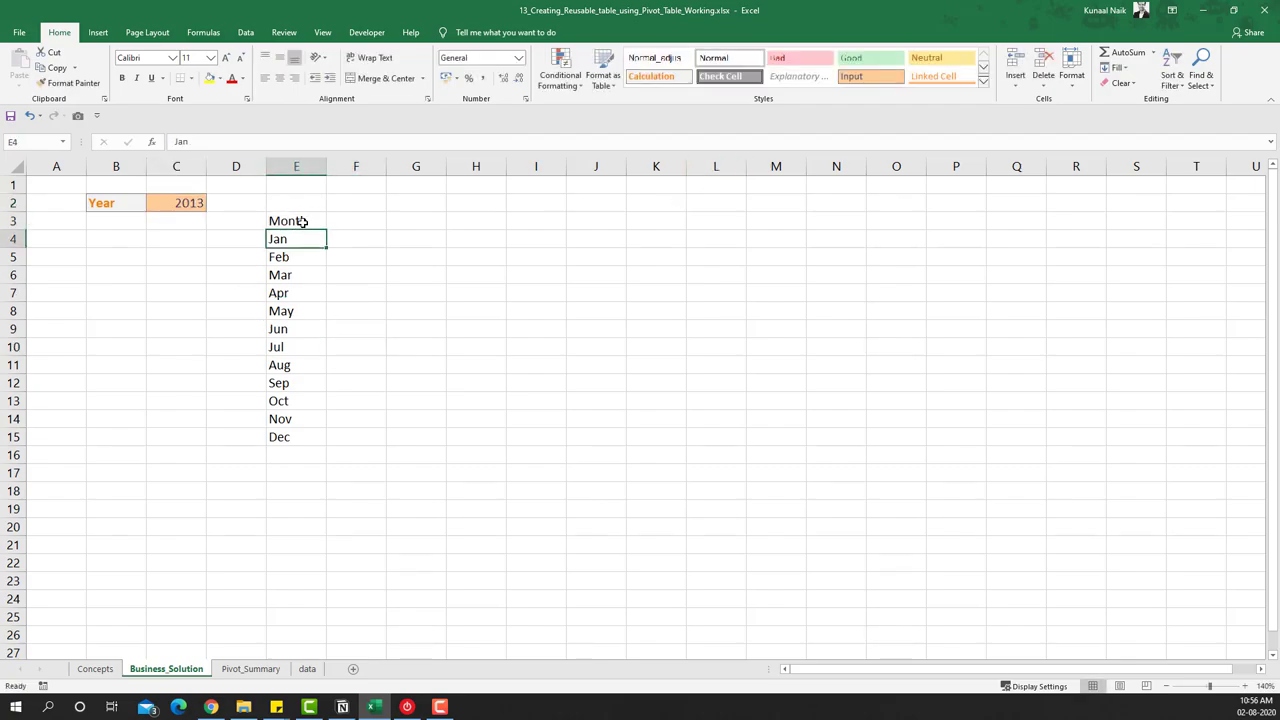
# After reviewing the Concepts sheet, change the year in C2 to 2015.
pyautogui.click(95, 668)
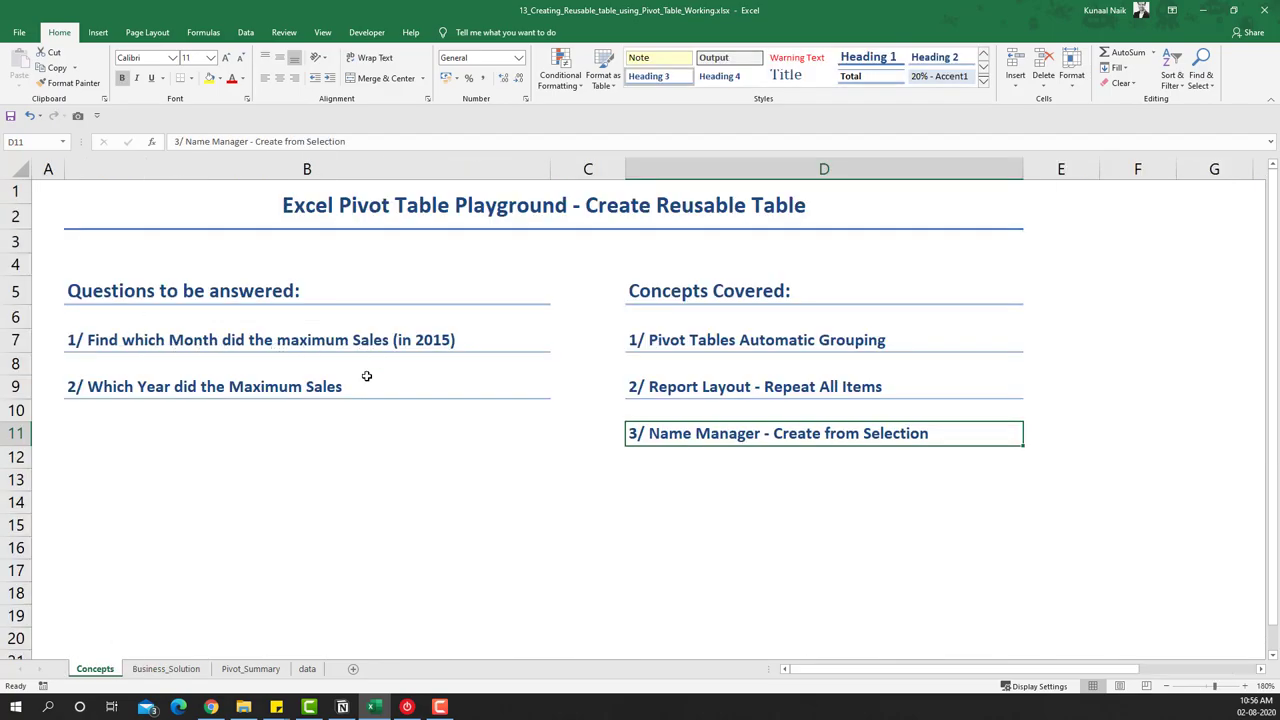
pyautogui.click(166, 668)
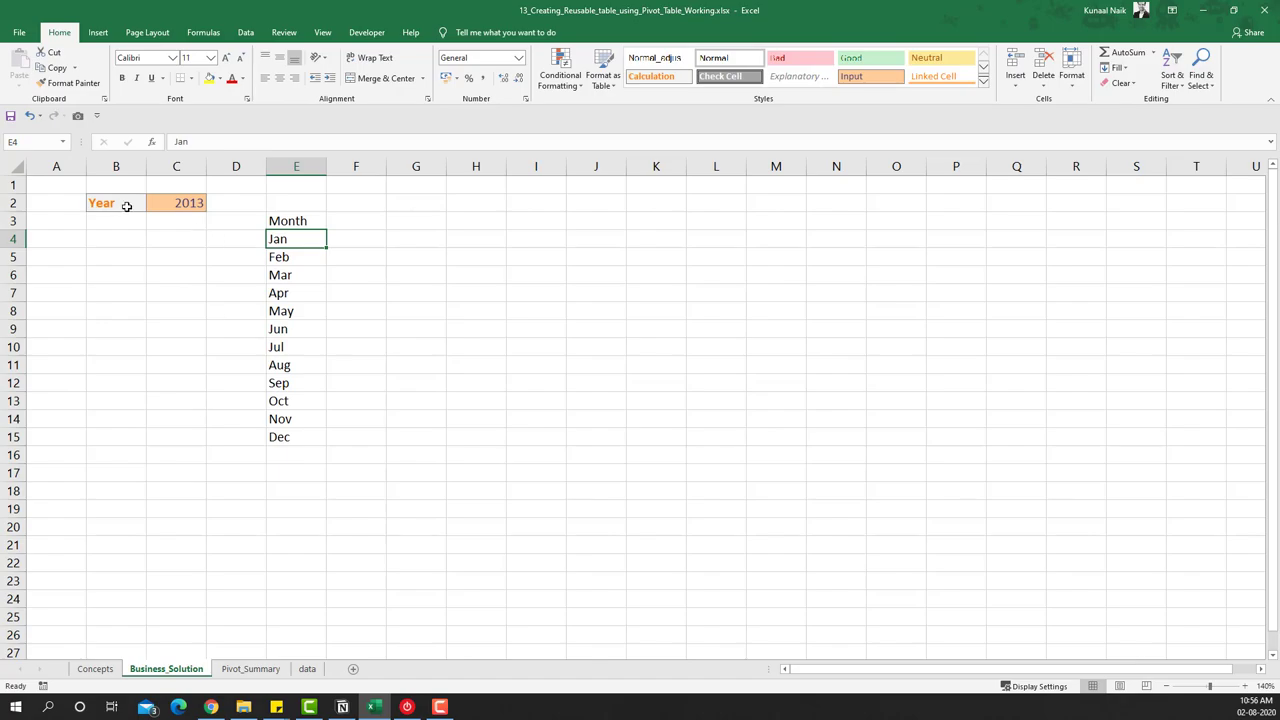
pyautogui.click(177, 201)
pyautogui.write('201')
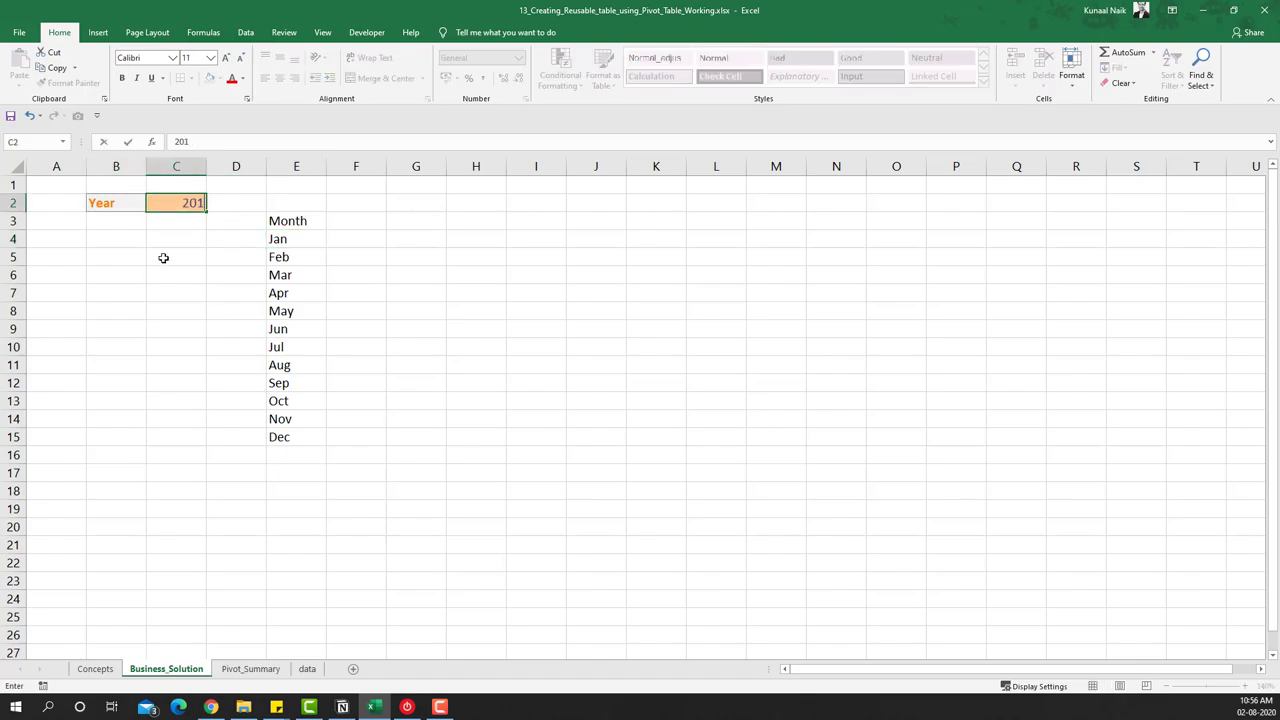
pyautogui.write('5')
pyautogui.press('Return')
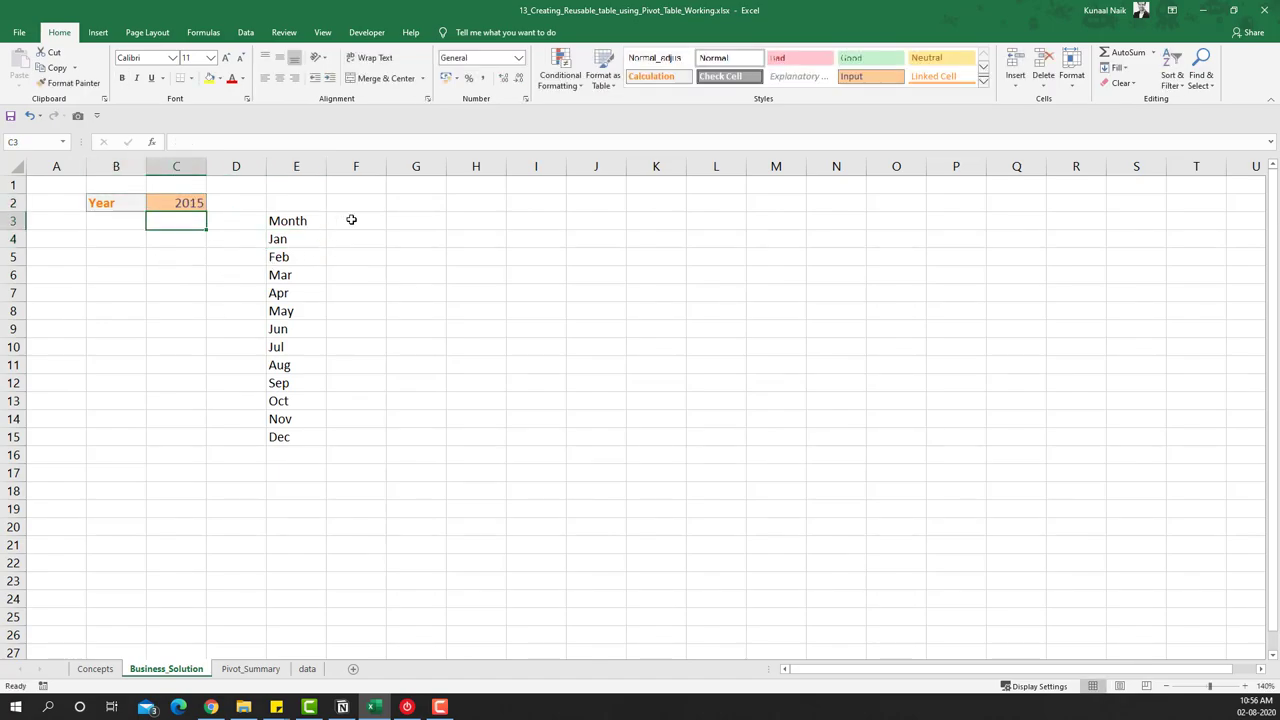
# Add a Year heading in I3 with years 2013–2015 filled as a series in I4:I6.
pyautogui.click(535, 224)
pyautogui.write('e')
pyautogui.write('Year')
pyautogui.press('Return')
pyautogui.write('2013')
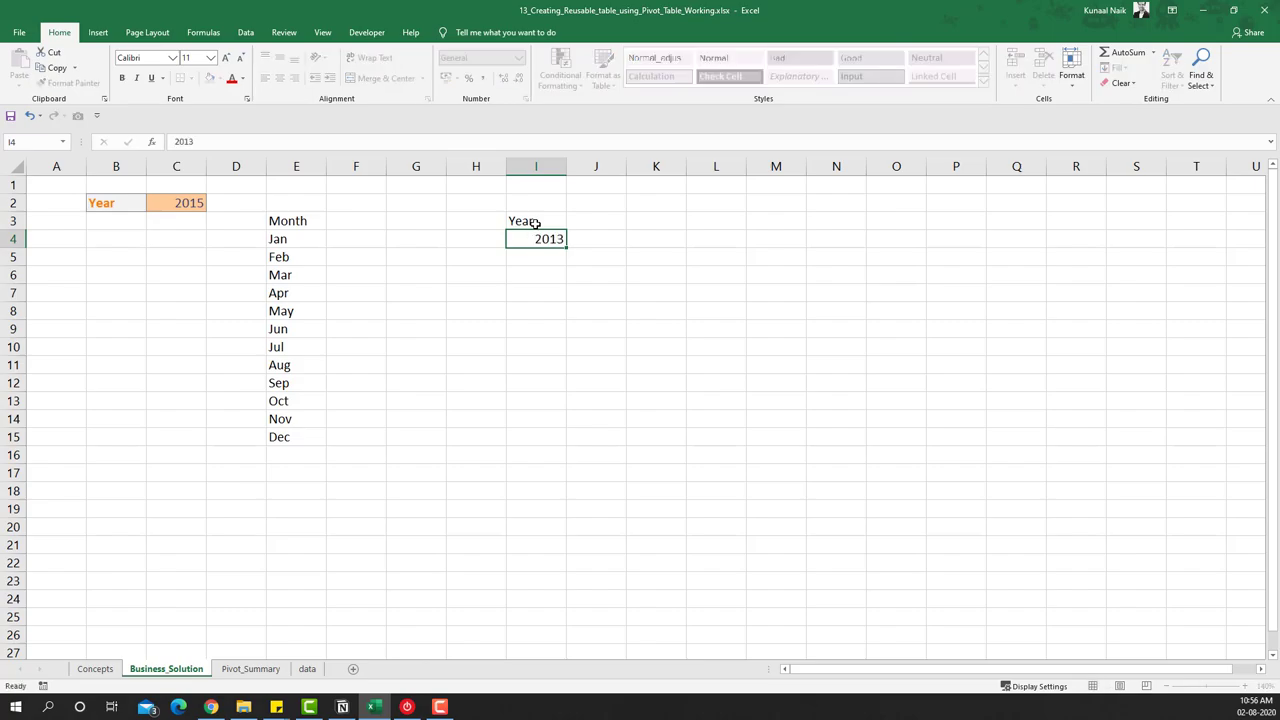
pyautogui.press('Return')
pyautogui.click(562, 243)
pyautogui.moveTo(566, 248); pyautogui.dragTo(567, 282)
pyautogui.click(576, 292)
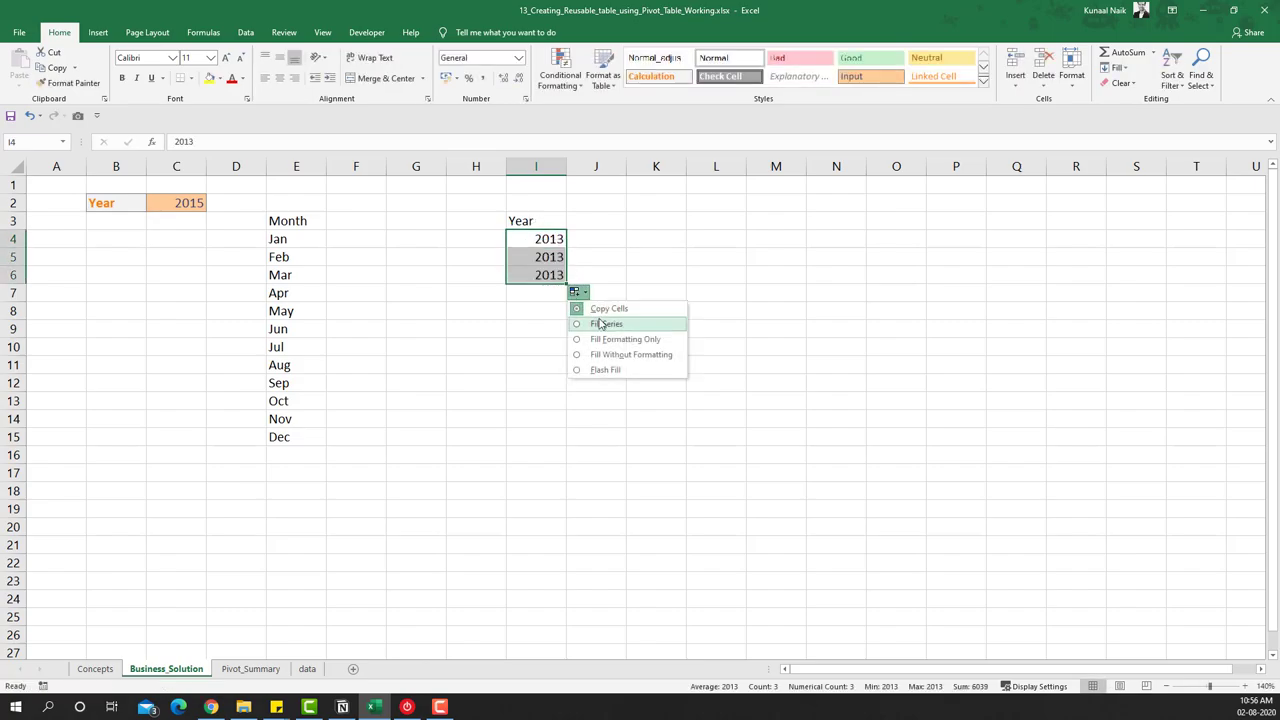
pyautogui.click(604, 325)
pyautogui.click(520, 364)
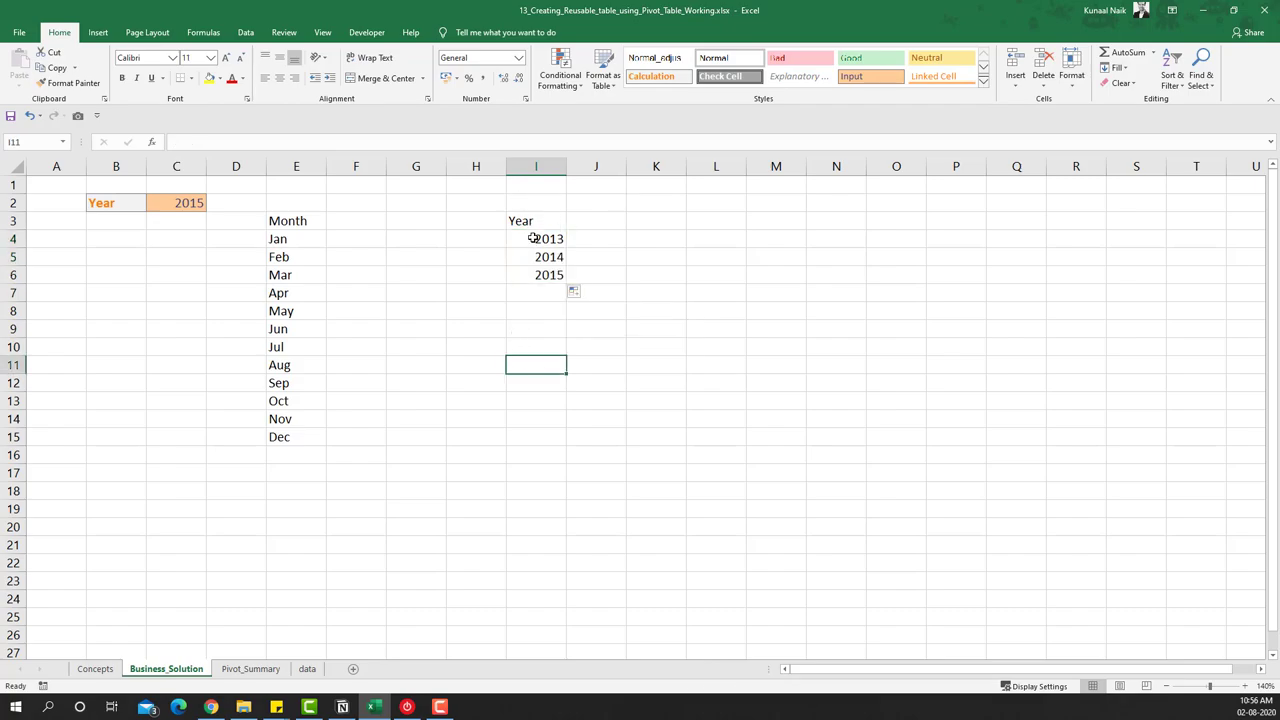
# Add Sales headings in F3 and J3 beside the Month and Year columns.
pyautogui.moveTo(286, 218); pyautogui.dragTo(298, 437)
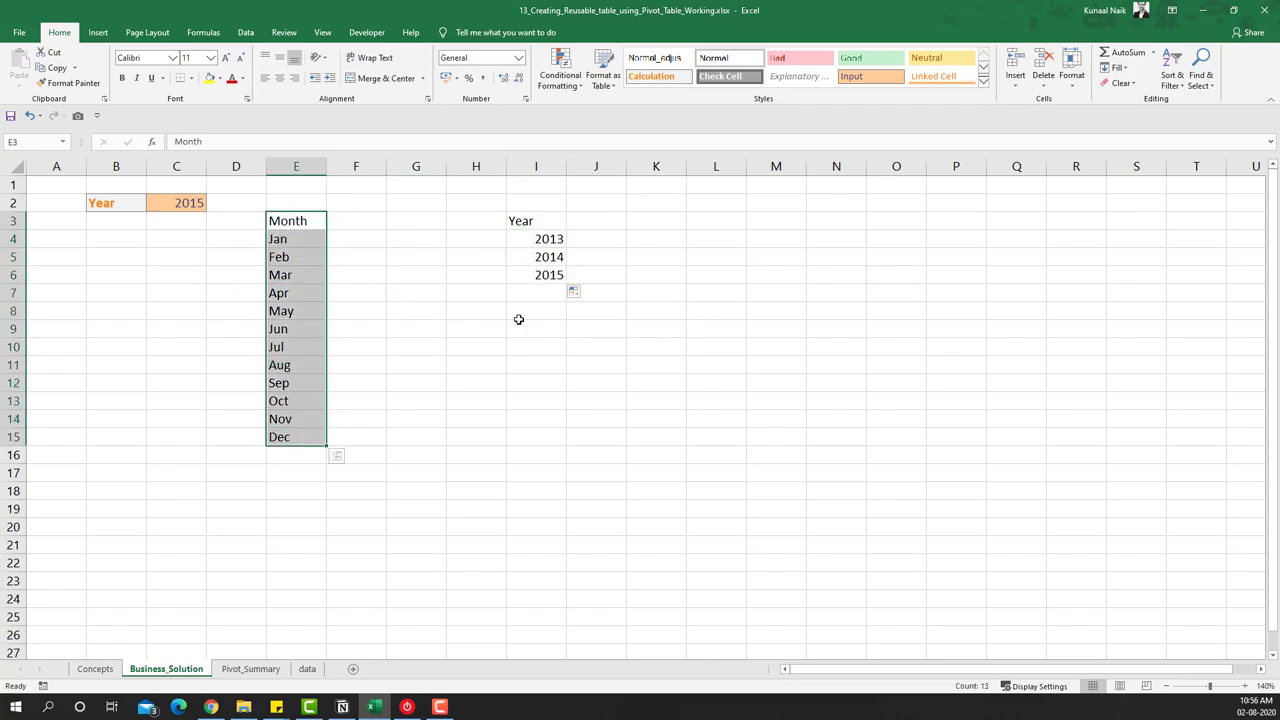
pyautogui.moveTo(543, 213); pyautogui.dragTo(550, 278)
pyautogui.click(533, 329)
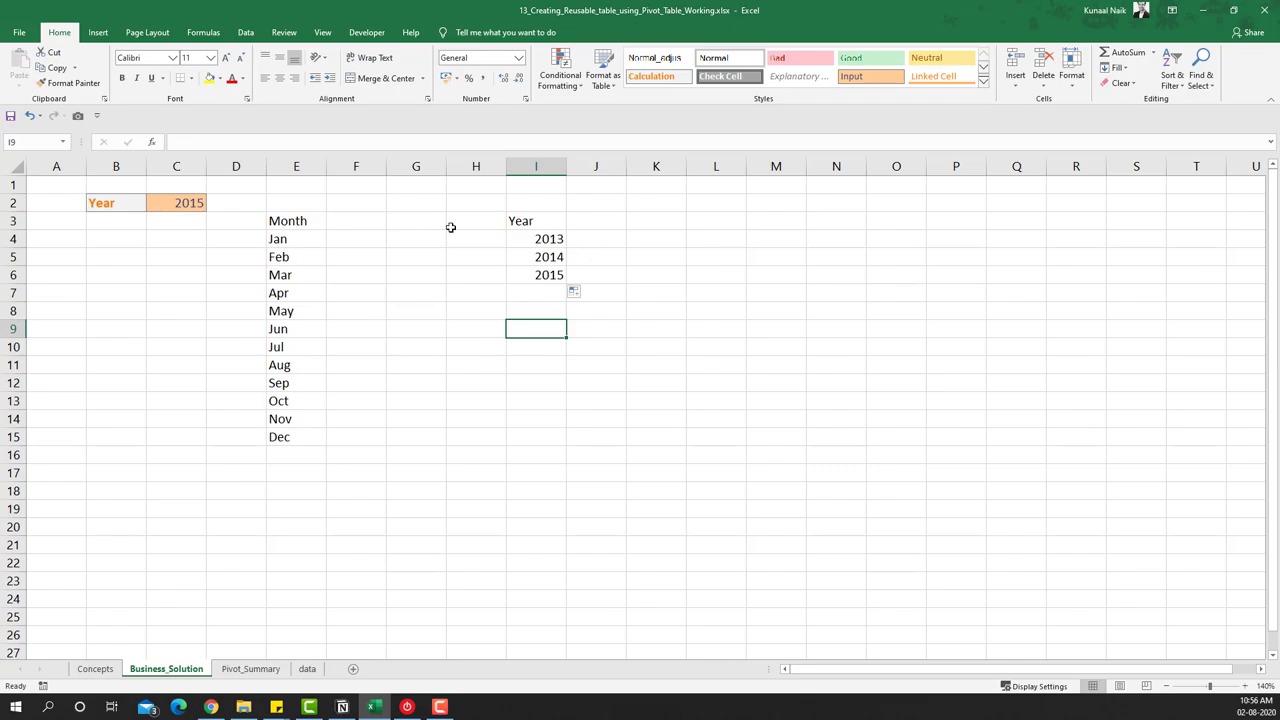
pyautogui.click(345, 226)
pyautogui.write('Sales')
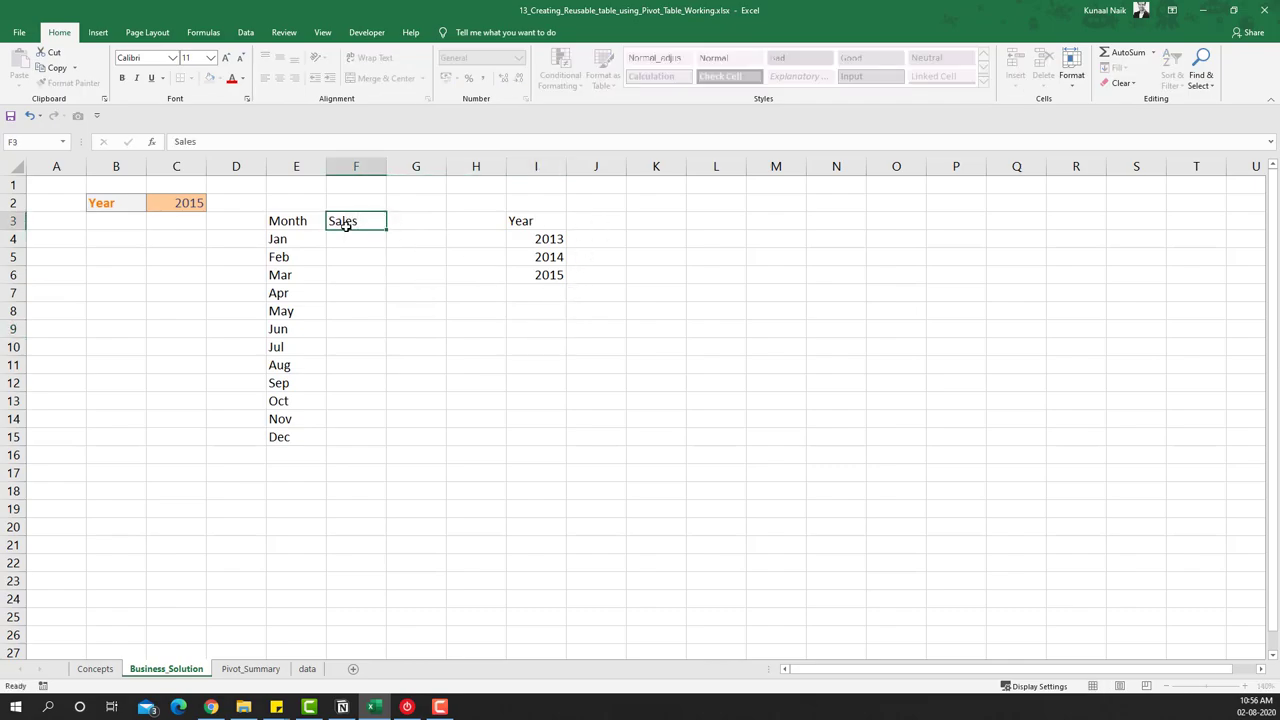
pyautogui.press('Return')
pyautogui.click(594, 215)
pyautogui.write('Sales')
pyautogui.press('Return')
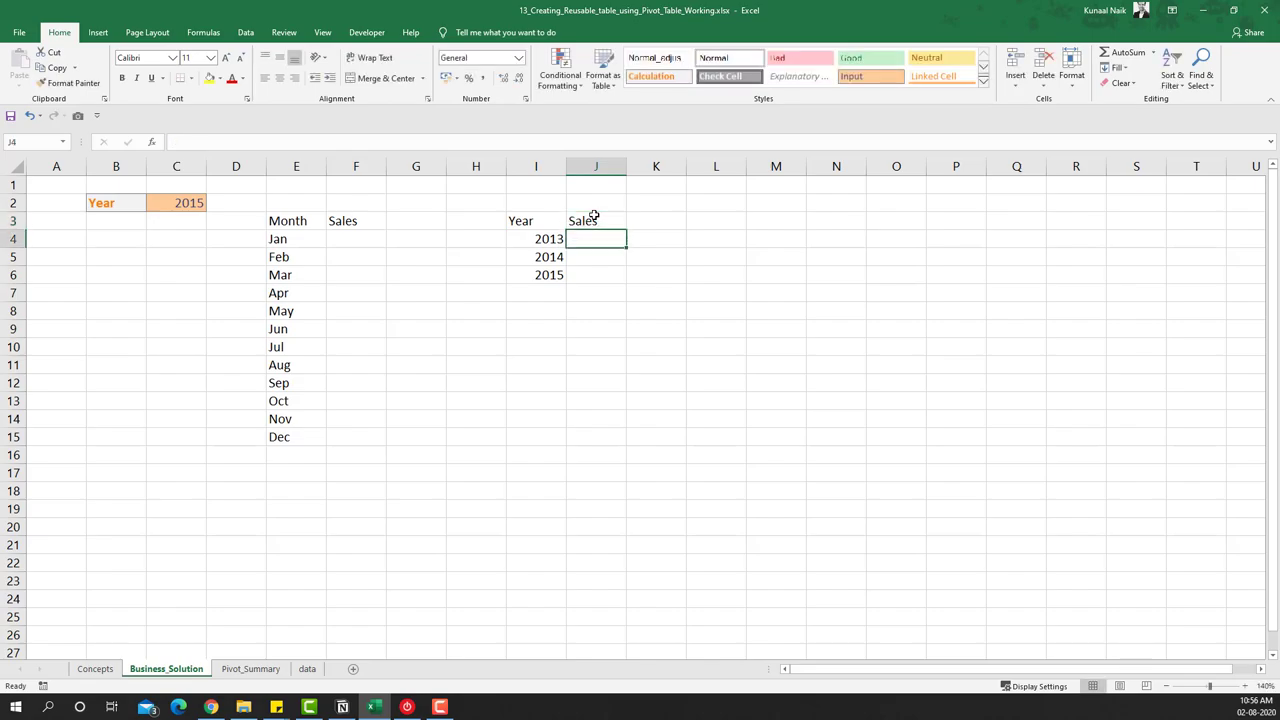
pyautogui.click(344, 240)
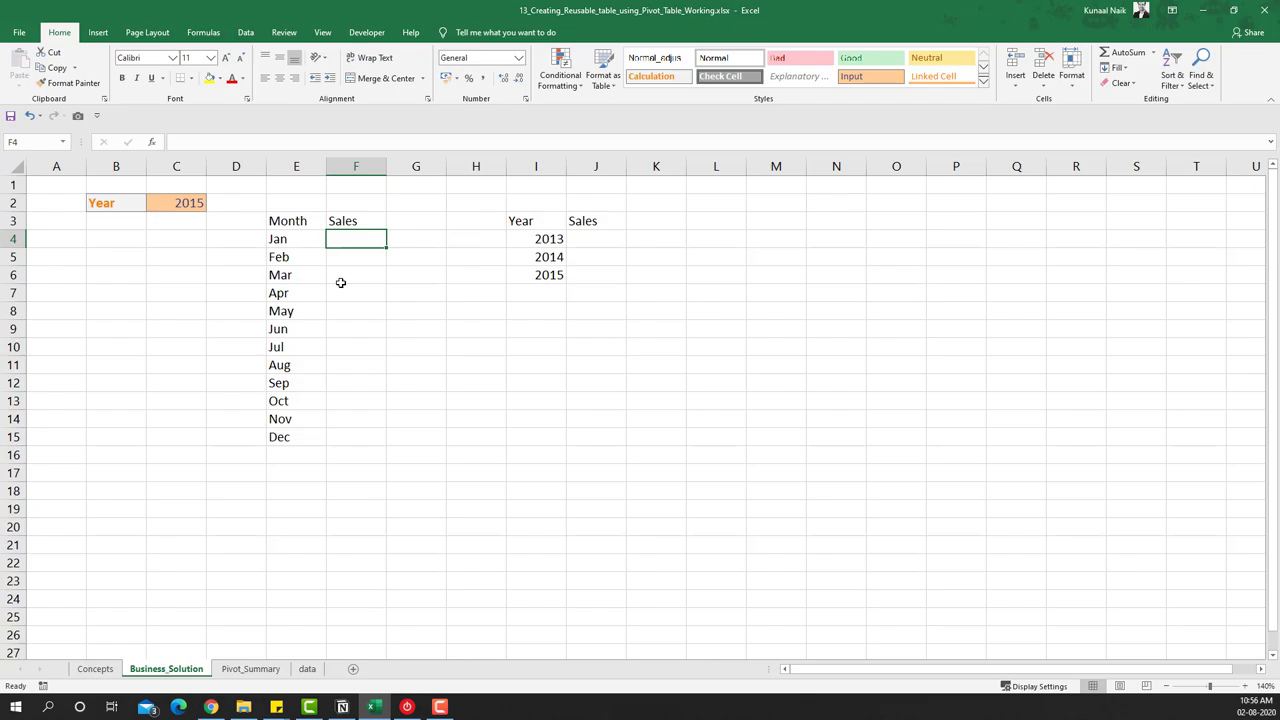
pyautogui.write('=sum')
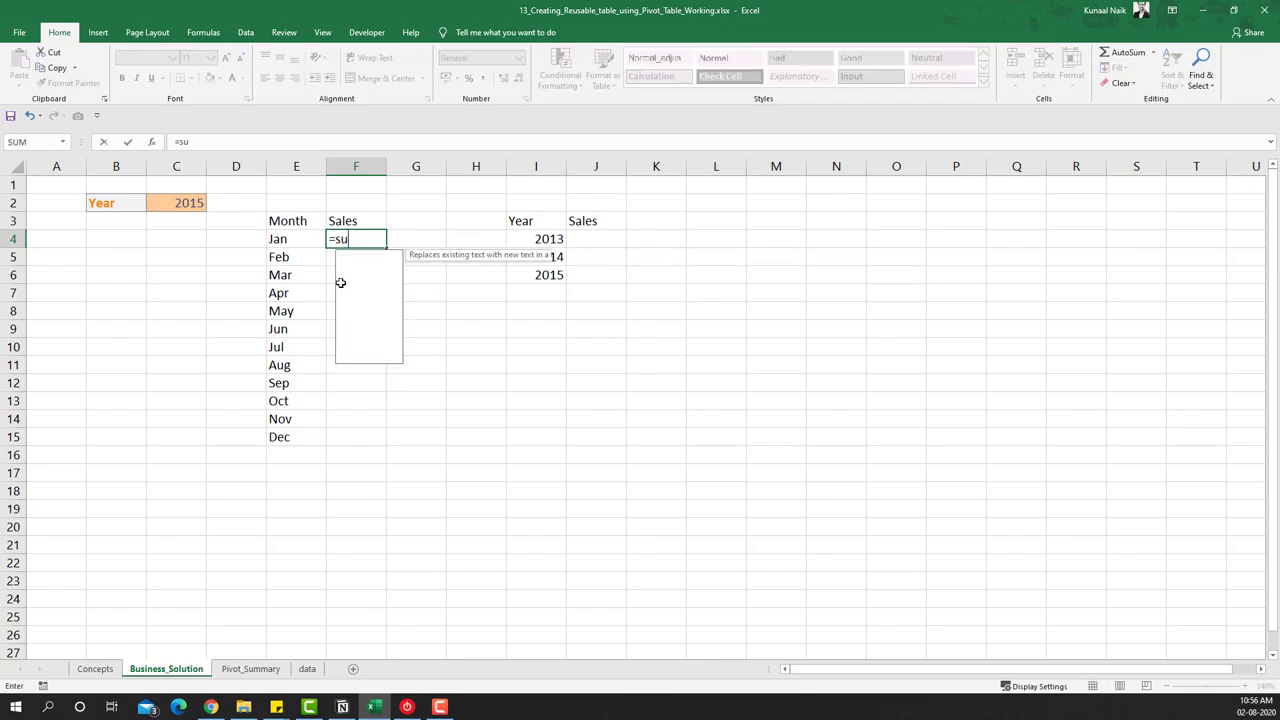
pyautogui.doubleClick(341, 280)
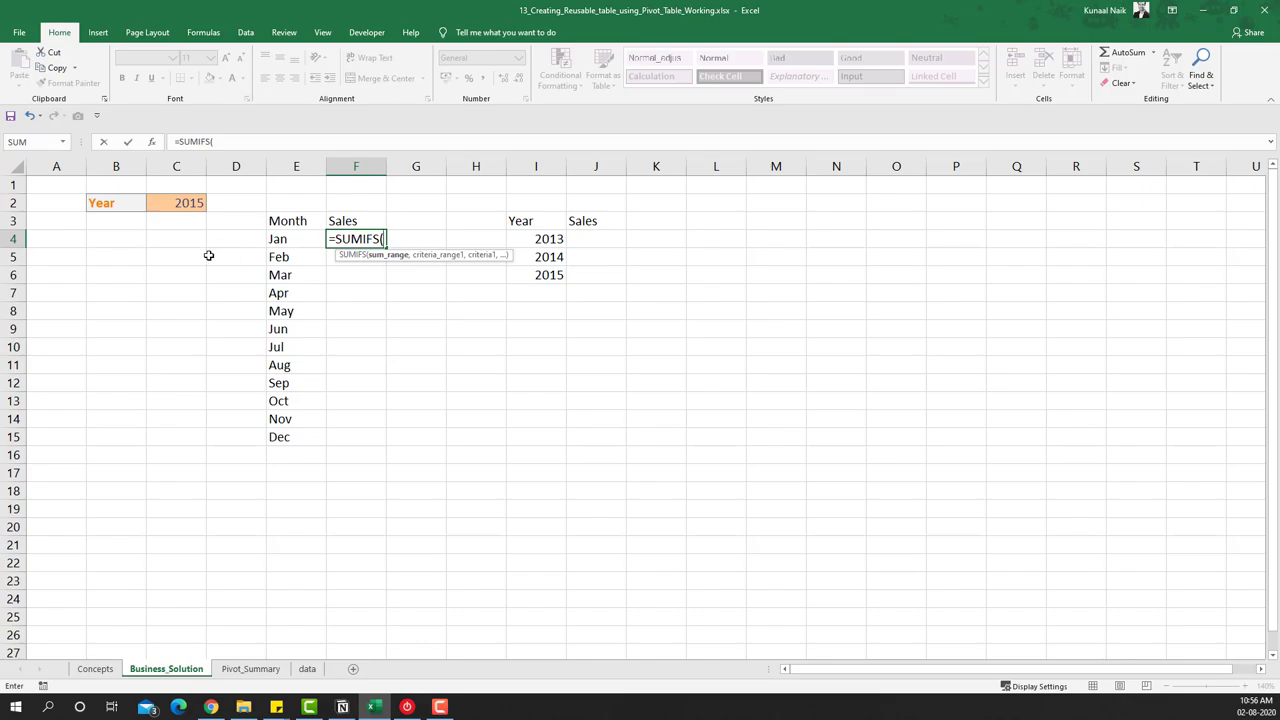
pyautogui.write('re')
pyautogui.press('Down')
pyautogui.press('Down')
pyautogui.press('Down')
pyautogui.press('Down')
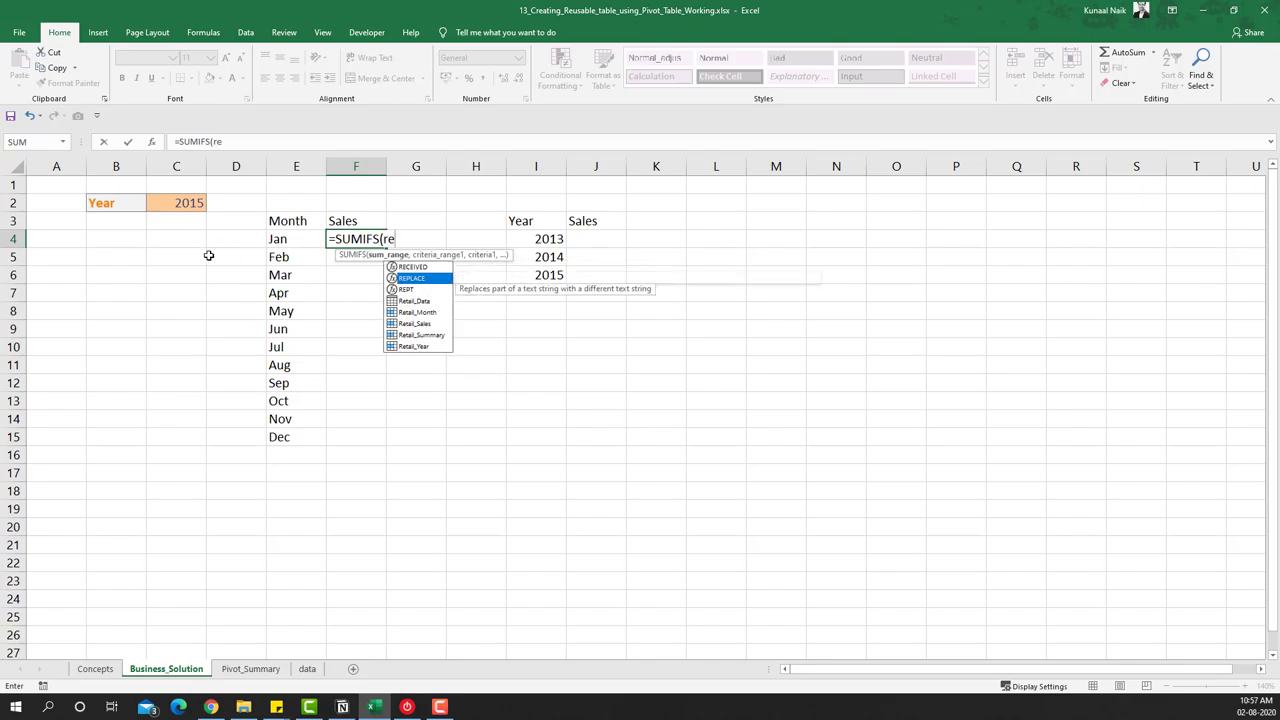
pyautogui.press('Down')
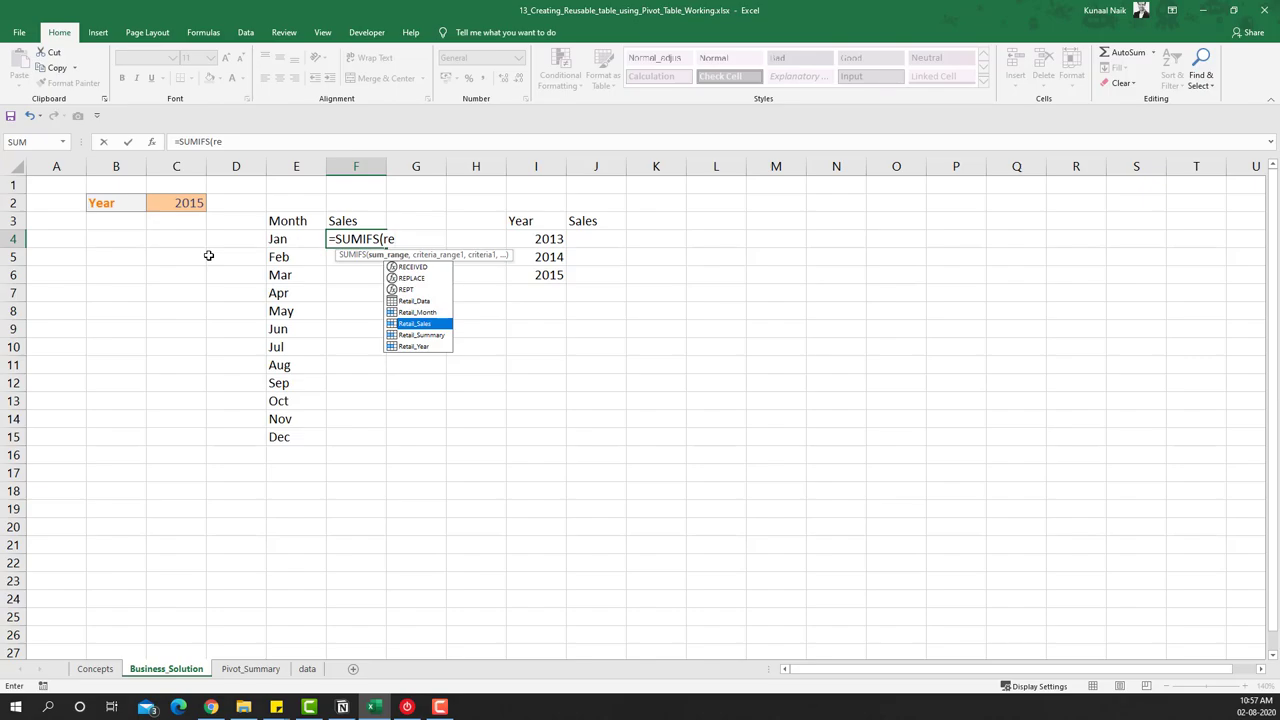
pyautogui.press('Tab')
pyautogui.press('BackSpace')
pyautogui.press('BackSpace')
pyautogui.press('BackSpace')
pyautogui.press('BackSpace')
pyautogui.press('BackSpace')
pyautogui.press('BackSpace')
pyautogui.press('BackSpace')
pyautogui.press('BackSpace')
pyautogui.press('BackSpace')
pyautogui.press('BackSpace')
pyautogui.press('BackSpace')
pyautogui.press('BackSpace')
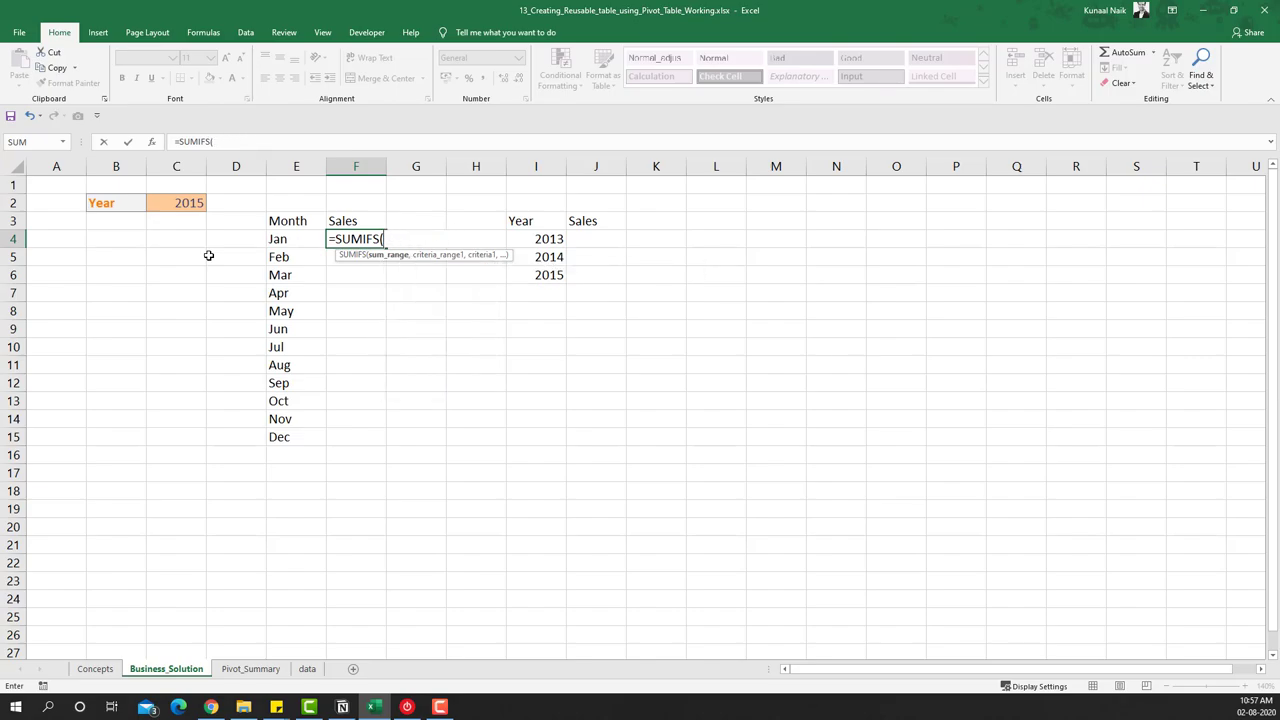
pyautogui.click(255, 669)
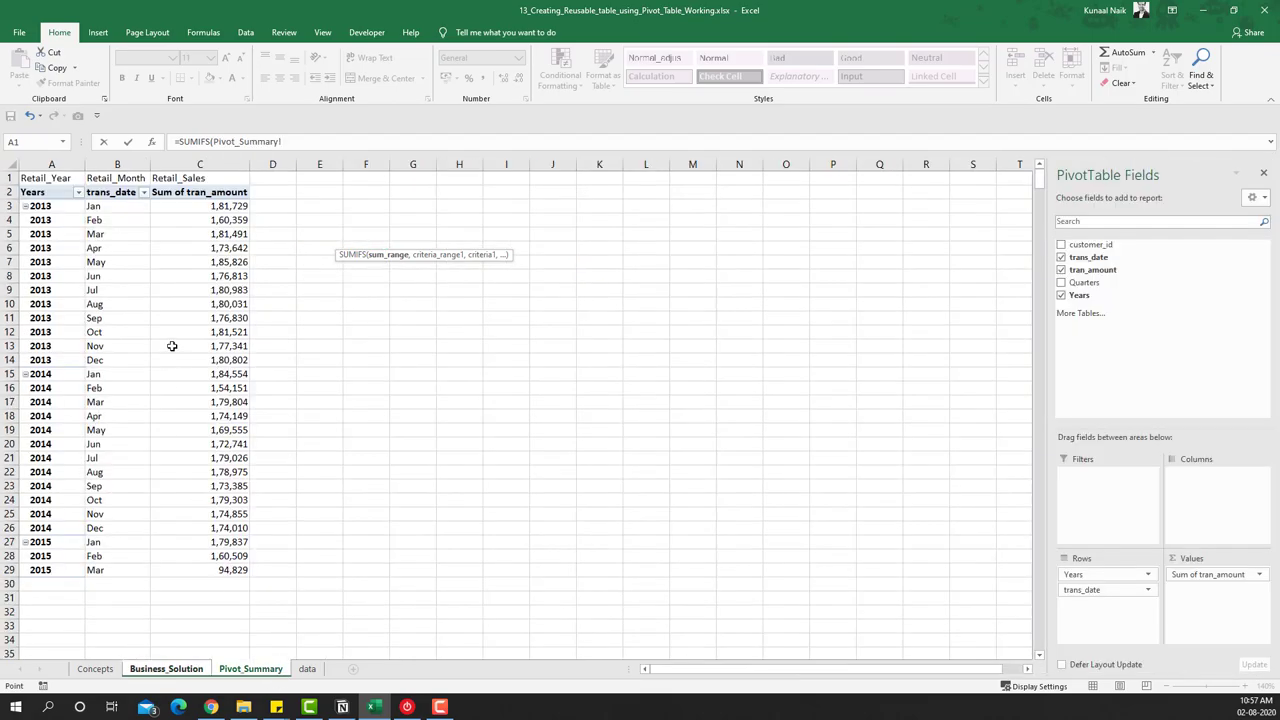
pyautogui.click(207, 163)
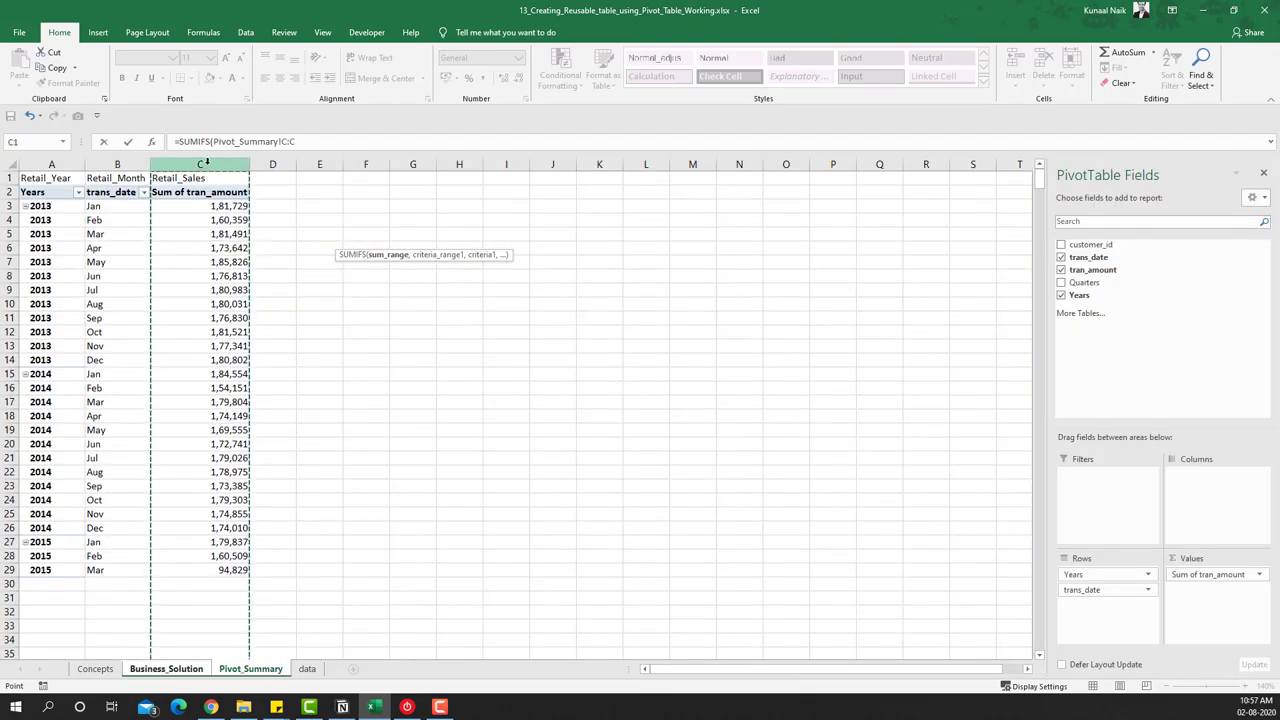
pyautogui.click(166, 217)
pyautogui.click(195, 192)
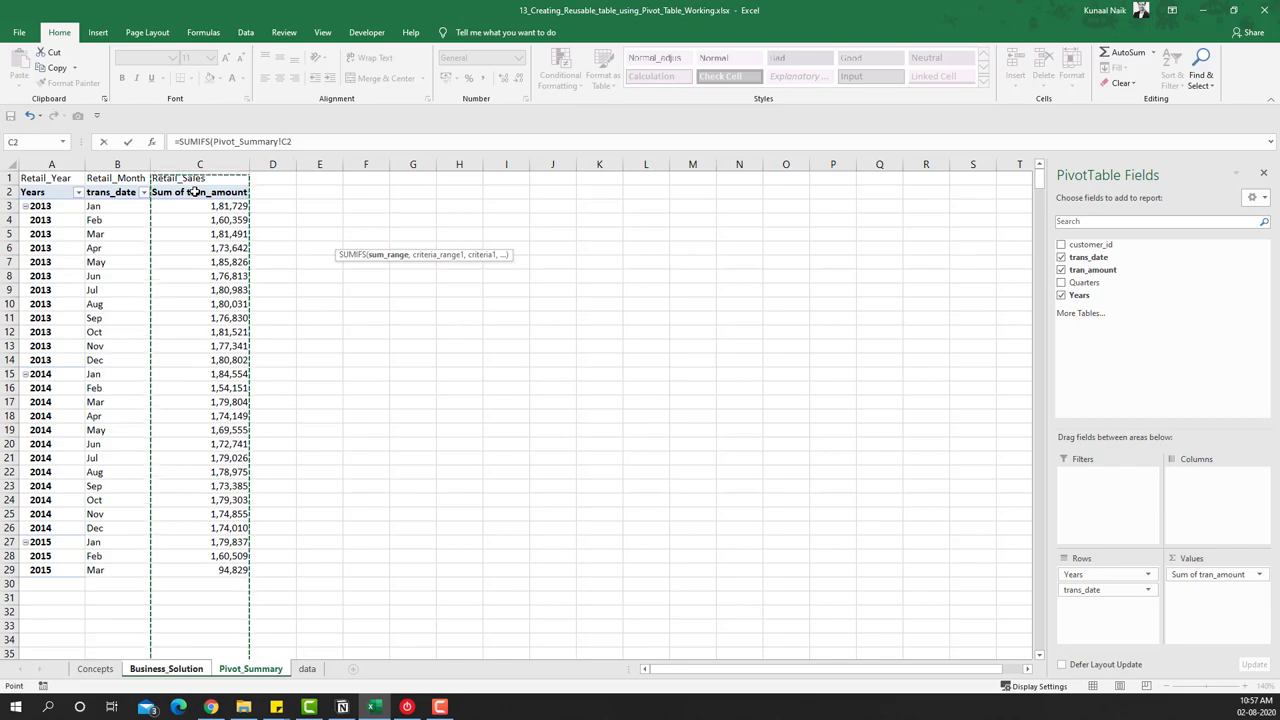
pyautogui.hotkey('ctrl', 'shift', 'Down')
pyautogui.hotkey('ctrl', 'shift', 'Down')
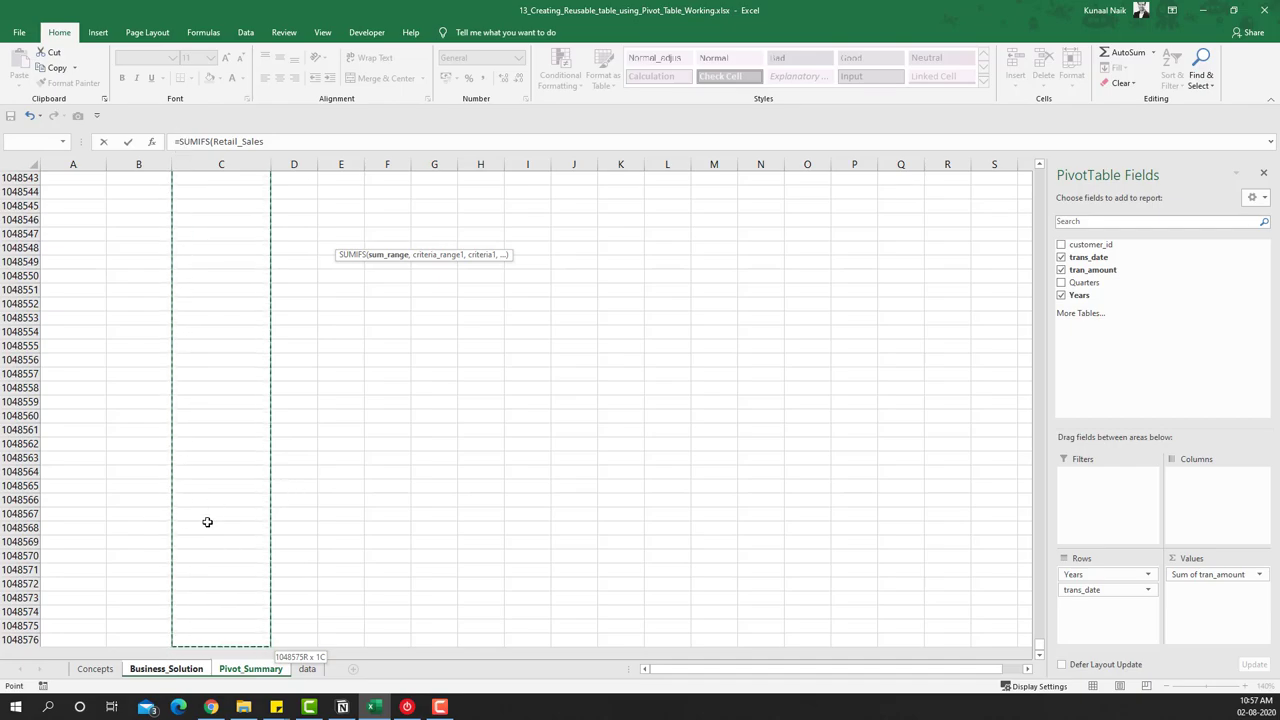
pyautogui.press('Escape')
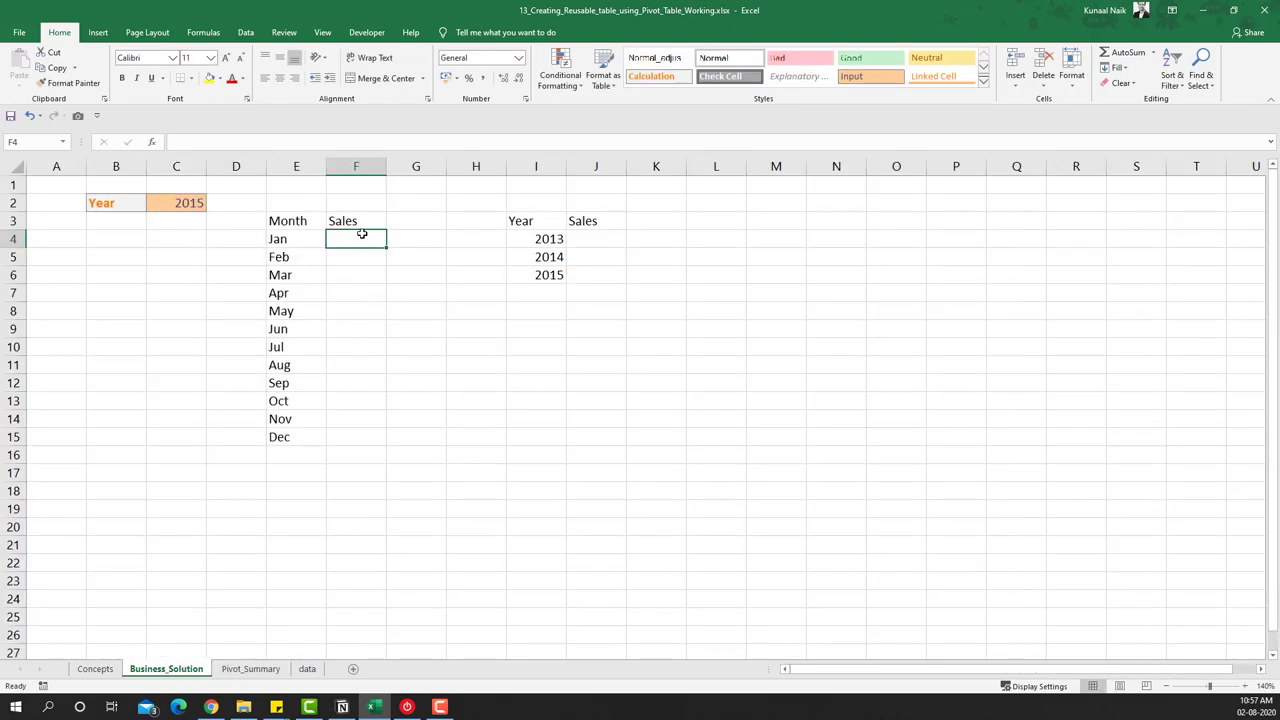
# Start a SUMIFS in F4 summing Retail_Sales where Retail_Month matches E4.
pyautogui.write('=sum')
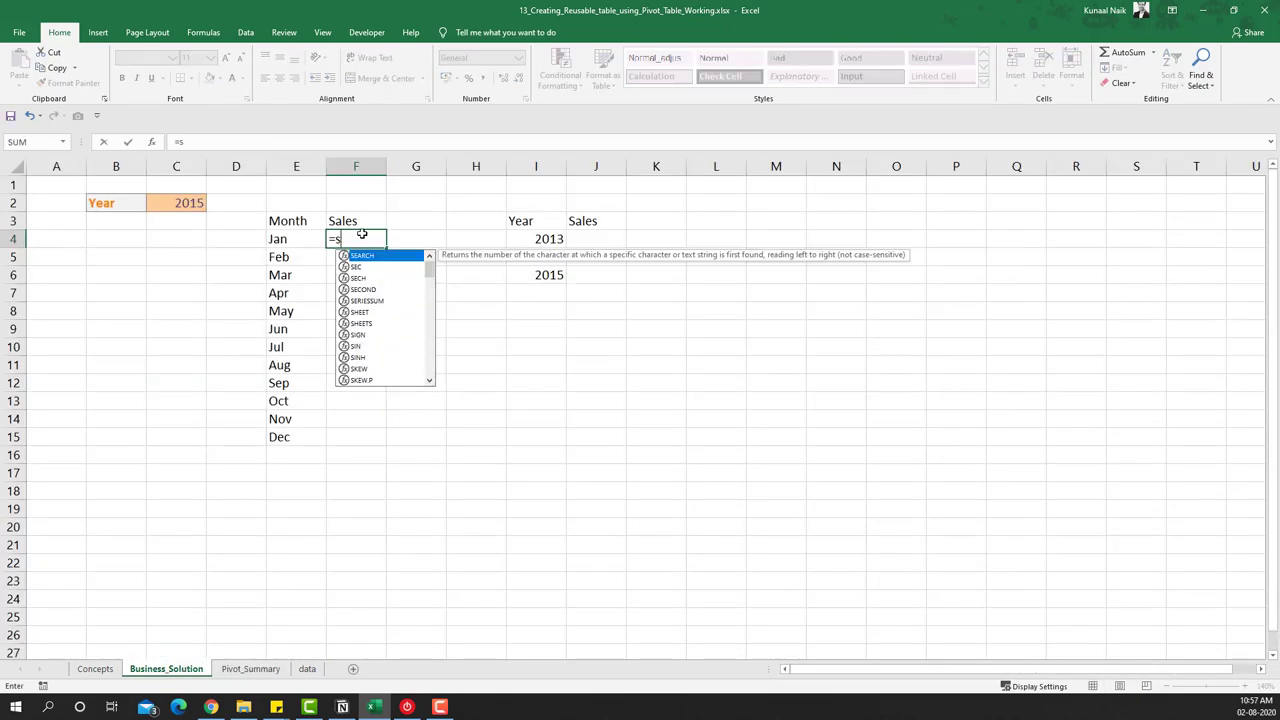
pyautogui.press('Down')
pyautogui.press('Down')
pyautogui.press('Down')
pyautogui.press('Up')
pyautogui.press('Tab')
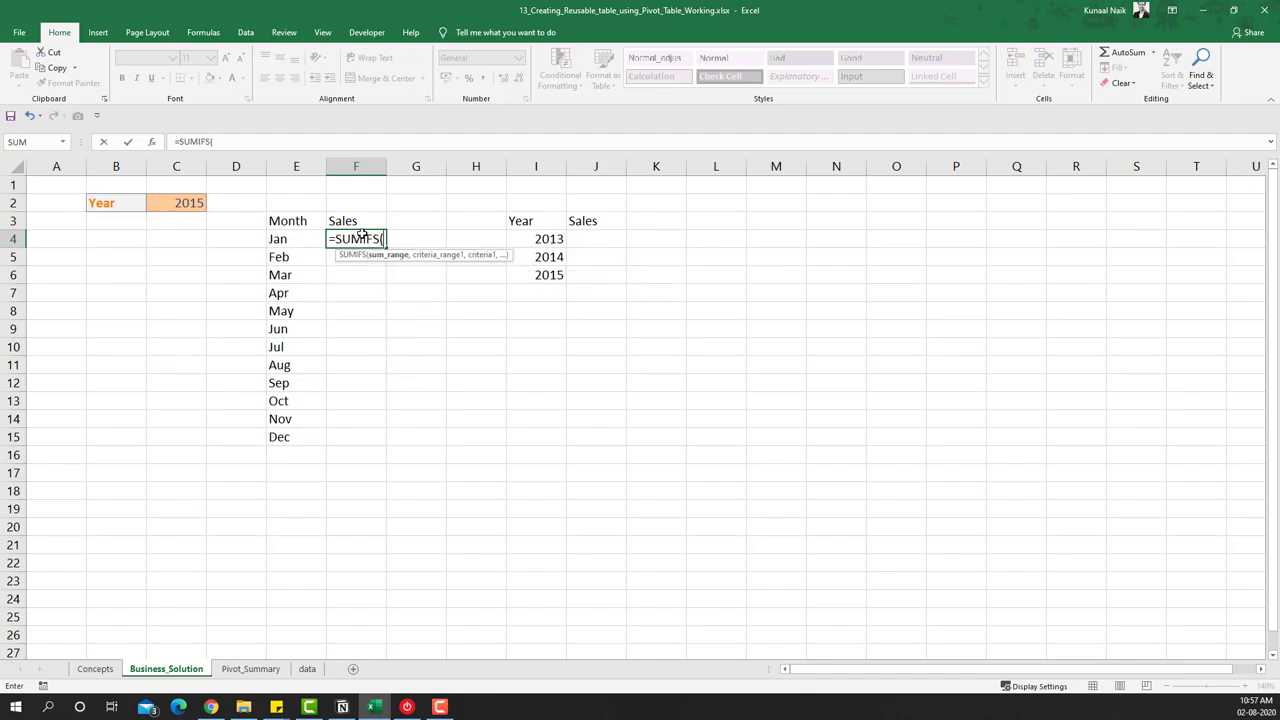
pyautogui.write('re')
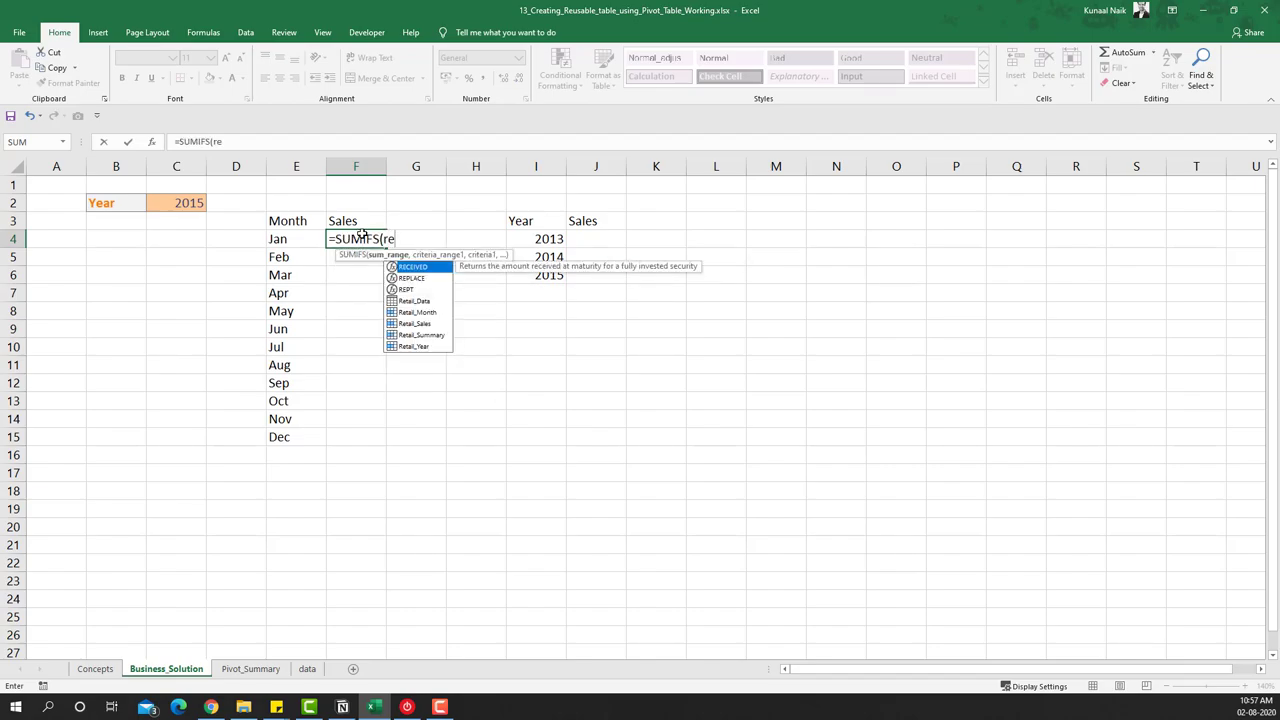
pyautogui.press('Down')
pyautogui.press('Down')
pyautogui.press('Down')
pyautogui.press('Down')
pyautogui.press('Down')
pyautogui.press('Tab')
pyautogui.write(',')
pyautogui.write('re')
pyautogui.write('t')
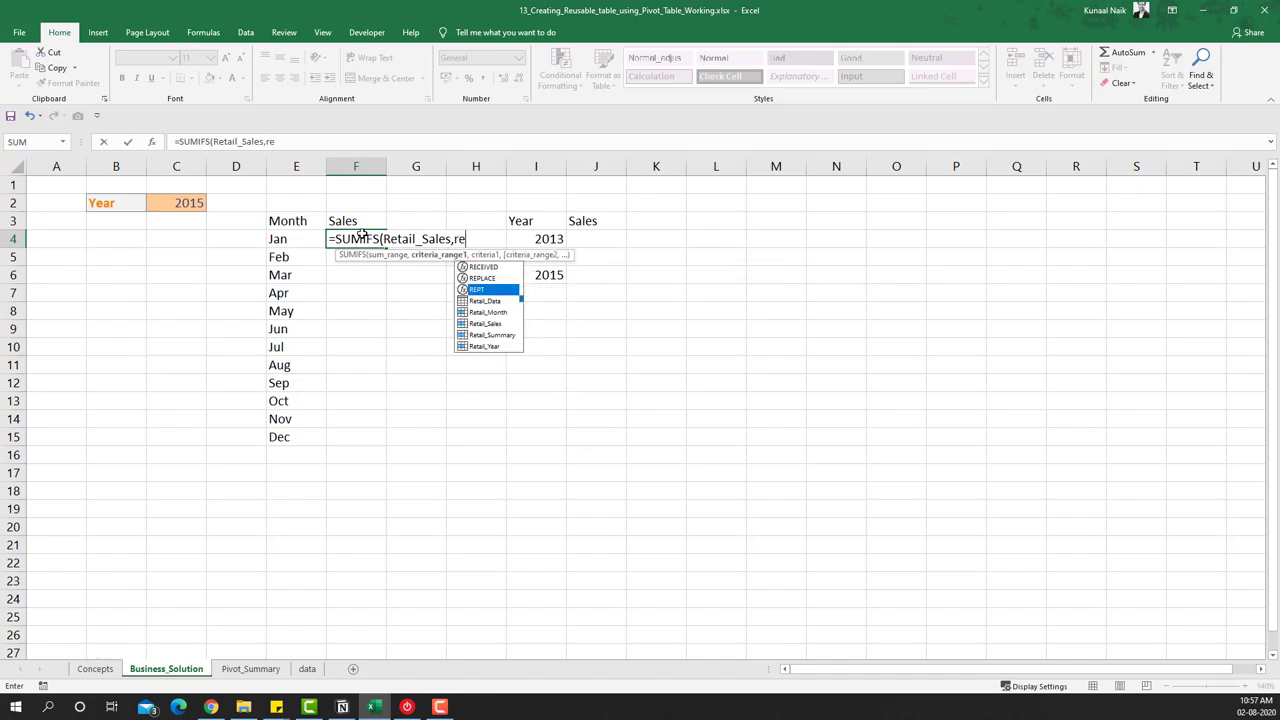
pyautogui.press('Down')
pyautogui.press('Tab')
pyautogui.write(',')
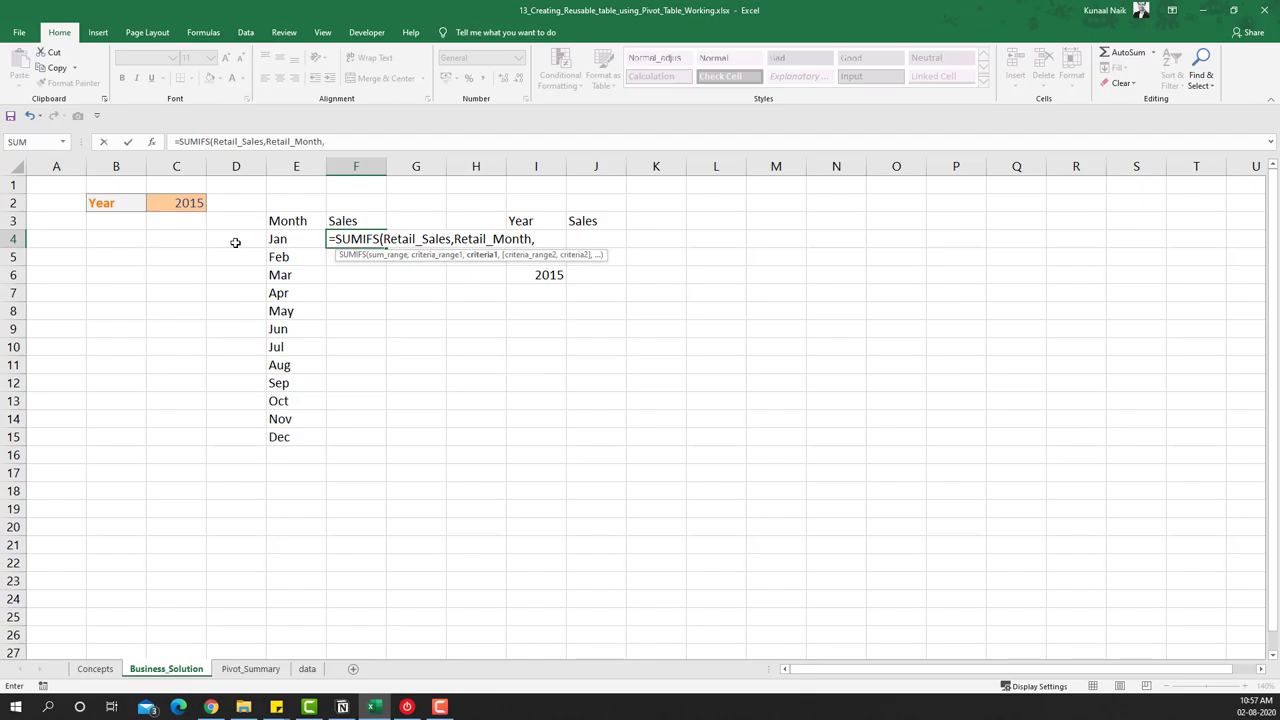
pyautogui.click(300, 234)
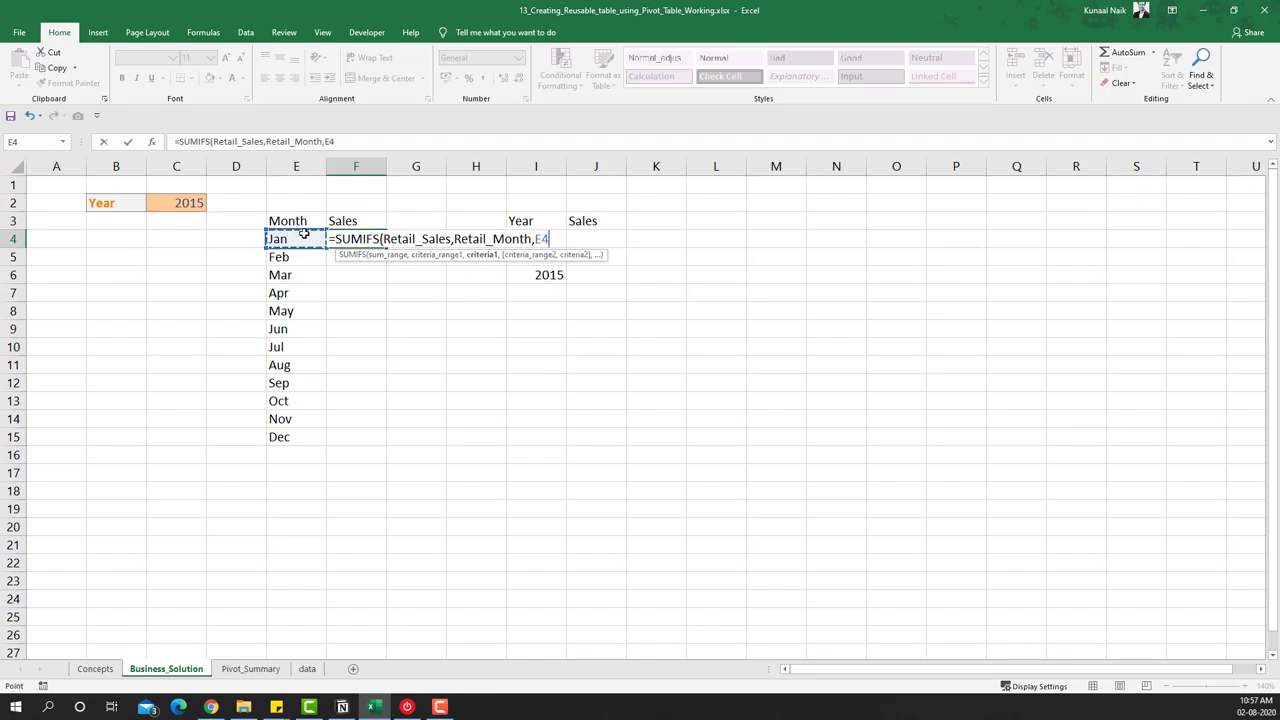
# Add Retail_Year with absolute $C$2 as the second criterion and commit the formula.
pyautogui.write(',re')
pyautogui.press('Down')
pyautogui.press('Down')
pyautogui.press('Down')
pyautogui.press('Down')
pyautogui.press('Down')
pyautogui.press('Down')
pyautogui.press('Down')
pyautogui.press('Tab')
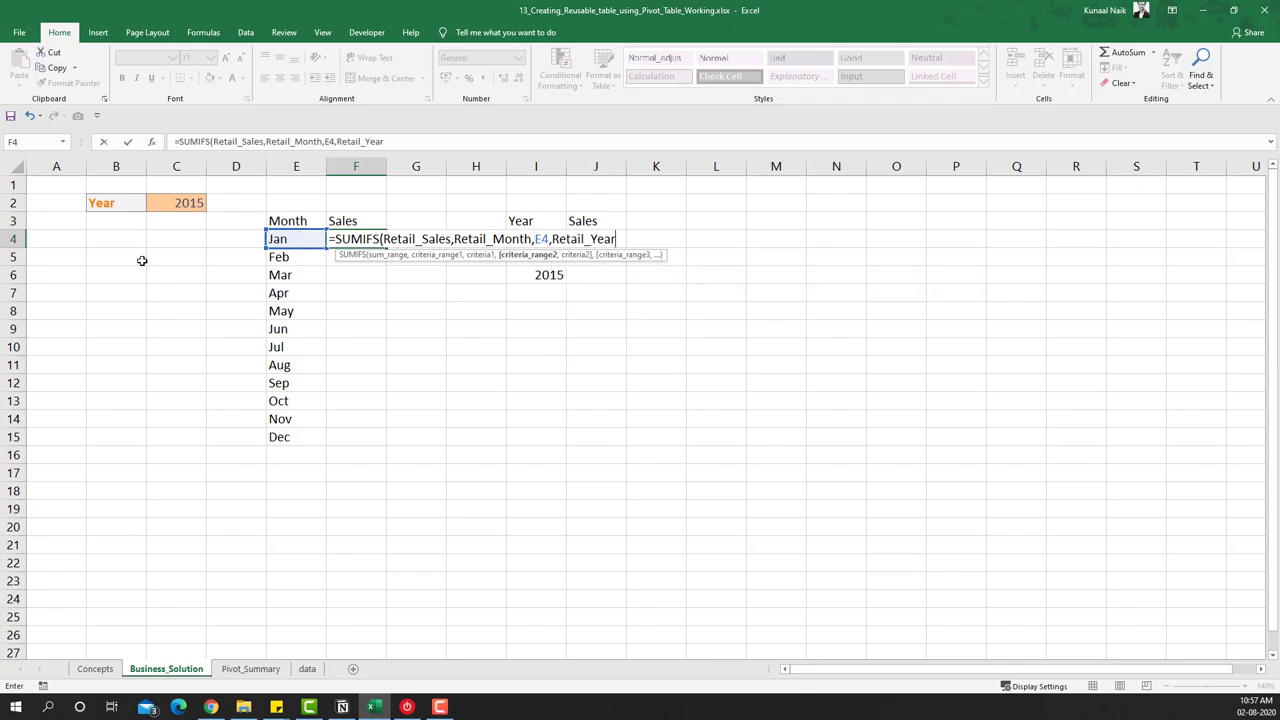
pyautogui.write(',')
pyautogui.click(176, 204)
pyautogui.press('F4')
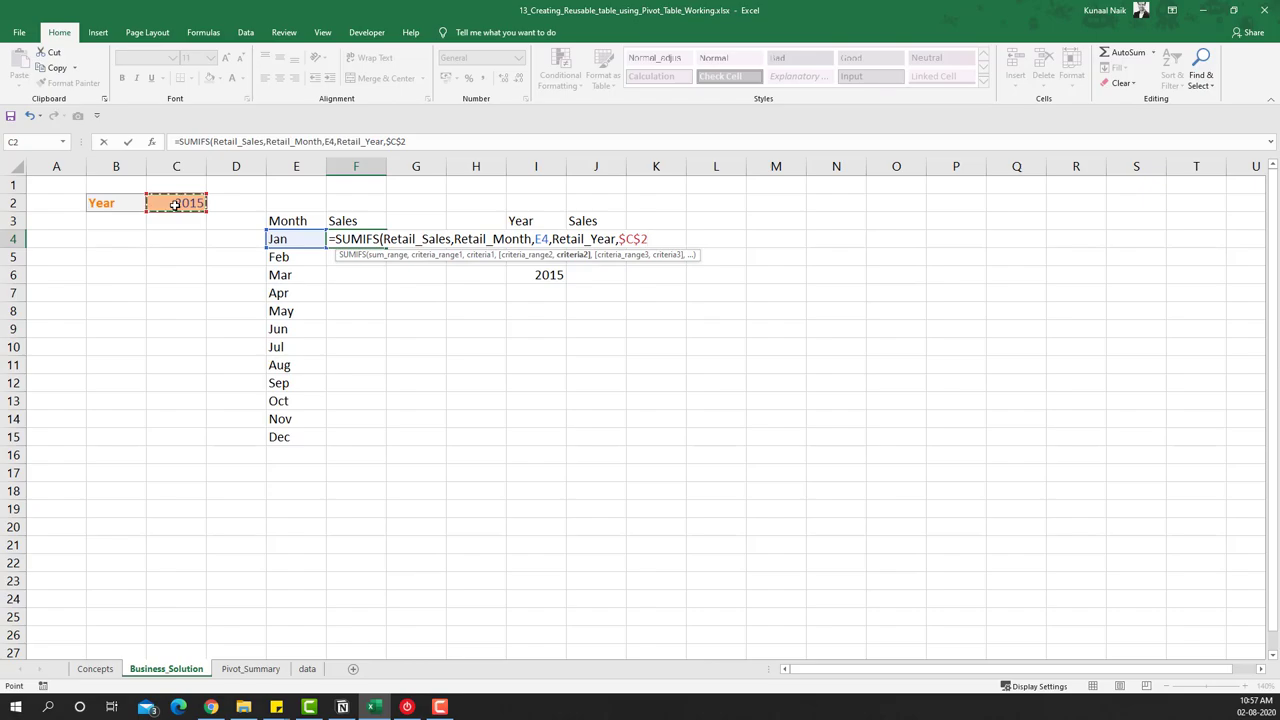
pyautogui.hotkey('ctrl', 'Return')
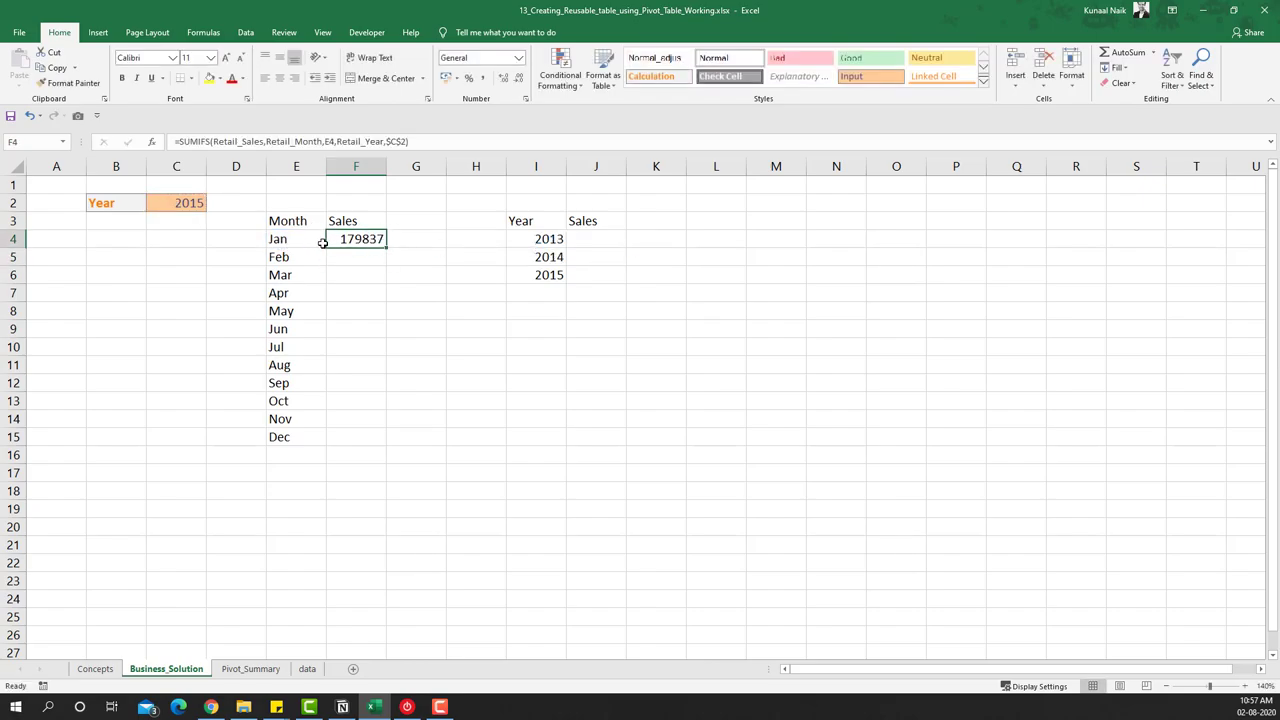
# Compare F4's result with the Jan 2015 row on Pivot_Summary.
pyautogui.click(250, 668)
pyautogui.hotkey('ctrl', 'Home')
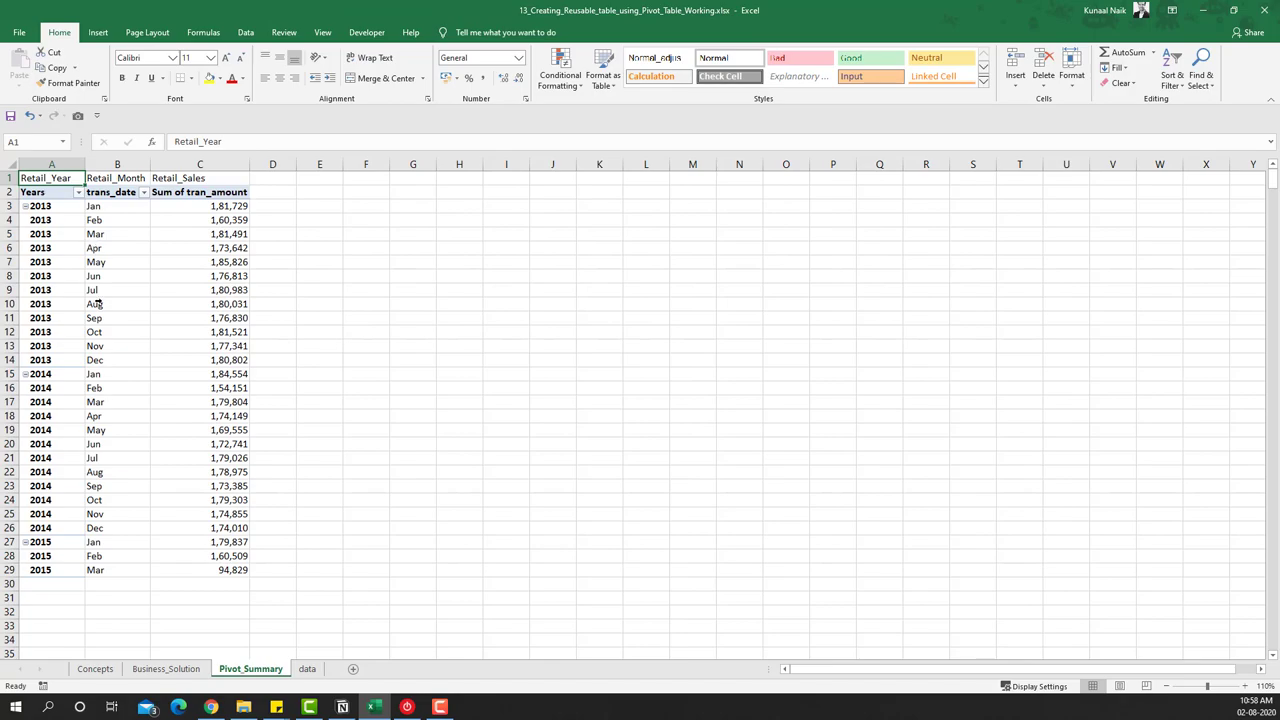
pyautogui.moveTo(72, 542); pyautogui.dragTo(220, 543)
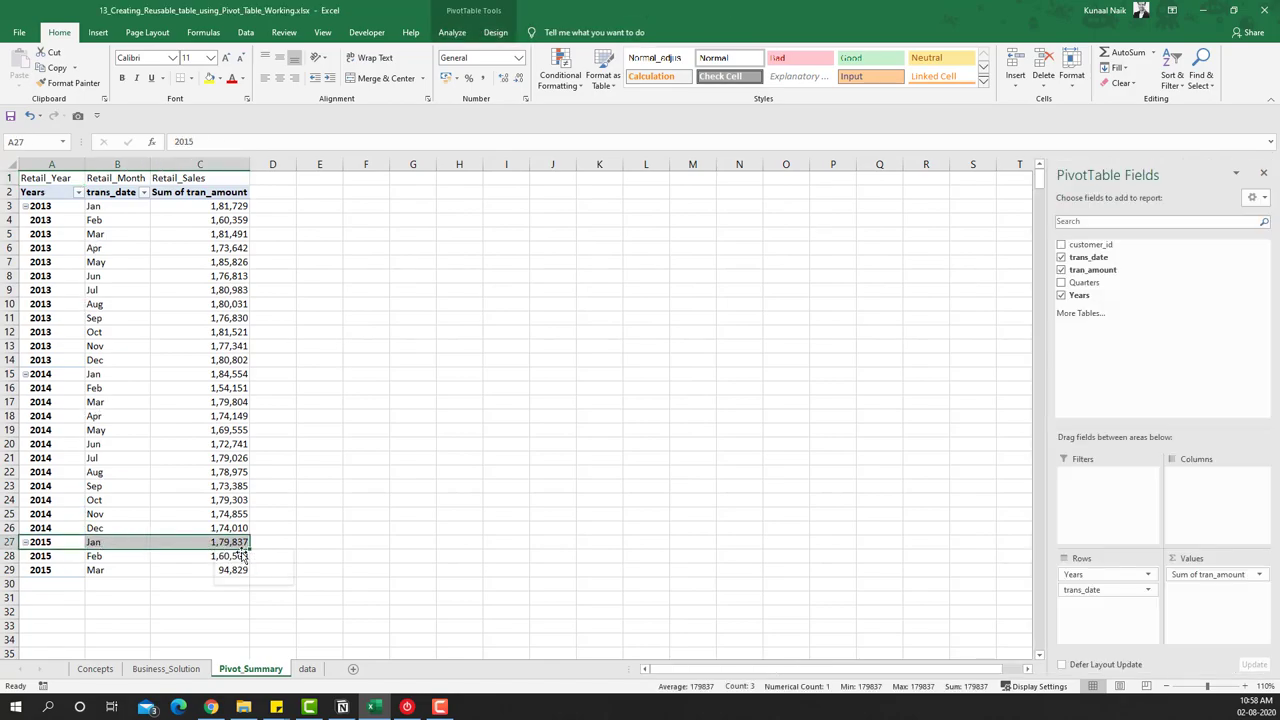
pyautogui.click(177, 672)
# Fill the SUMIFS down to F15 and format the results in Comma Style with no decimals.
pyautogui.moveTo(385, 246); pyautogui.dragTo(385, 449)
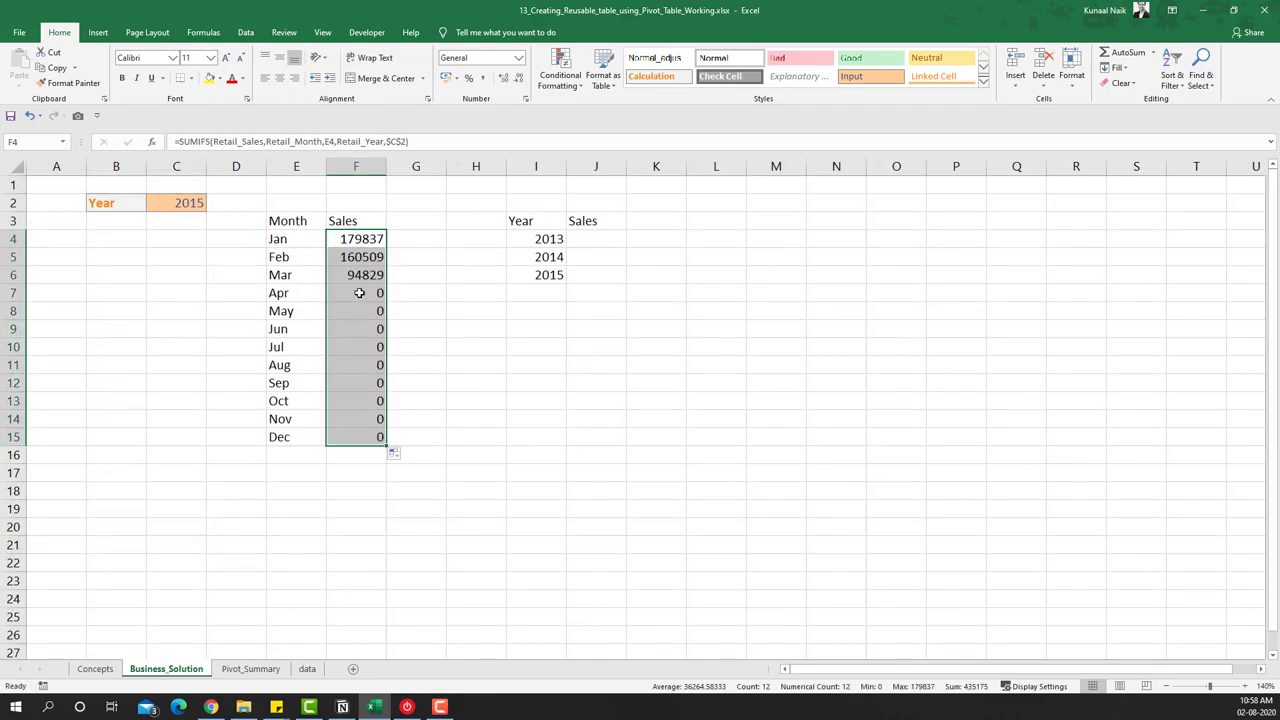
pyautogui.moveTo(355, 291); pyautogui.dragTo(354, 437)
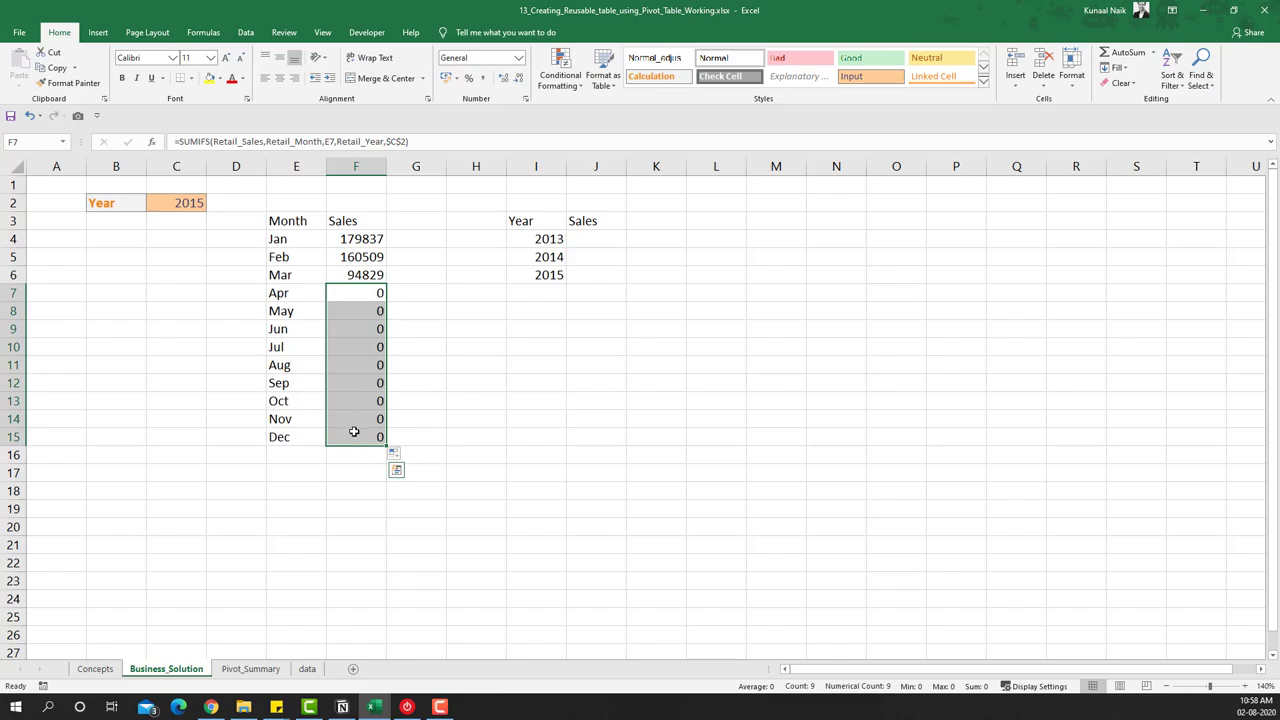
pyautogui.moveTo(361, 241); pyautogui.dragTo(365, 435)
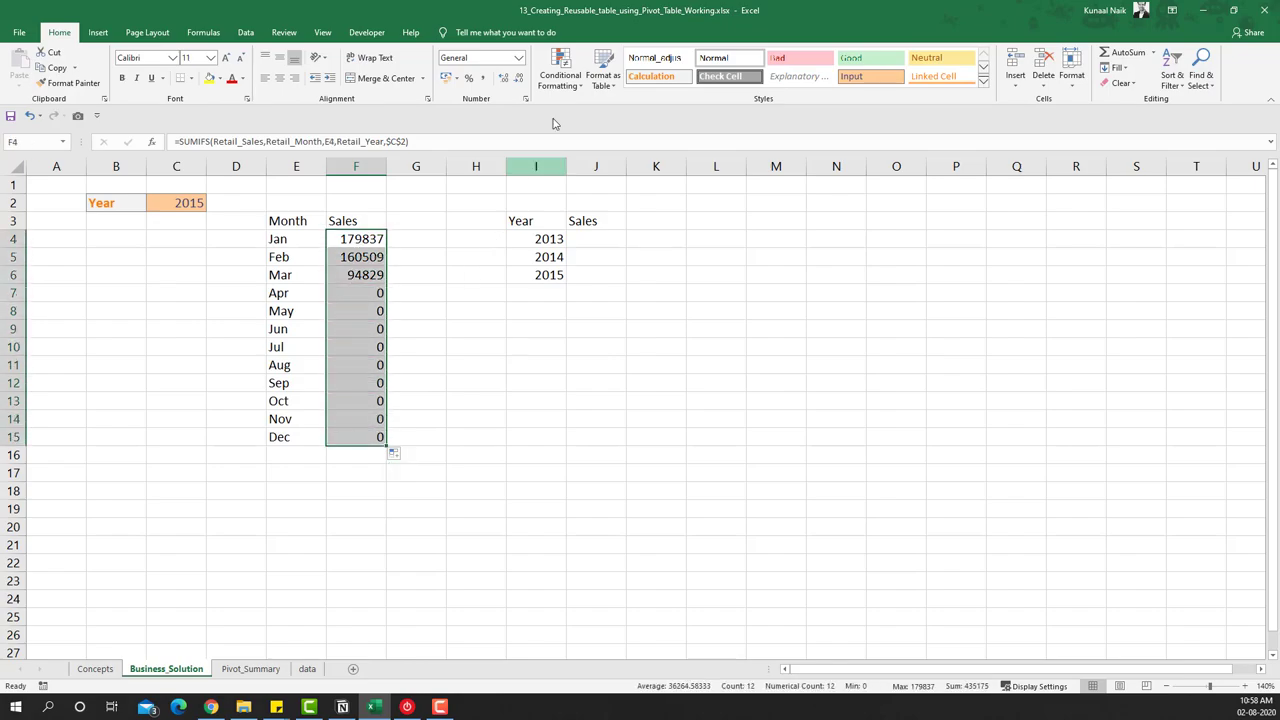
pyautogui.click(481, 80)
pyautogui.click(518, 78)
pyautogui.click(518, 78)
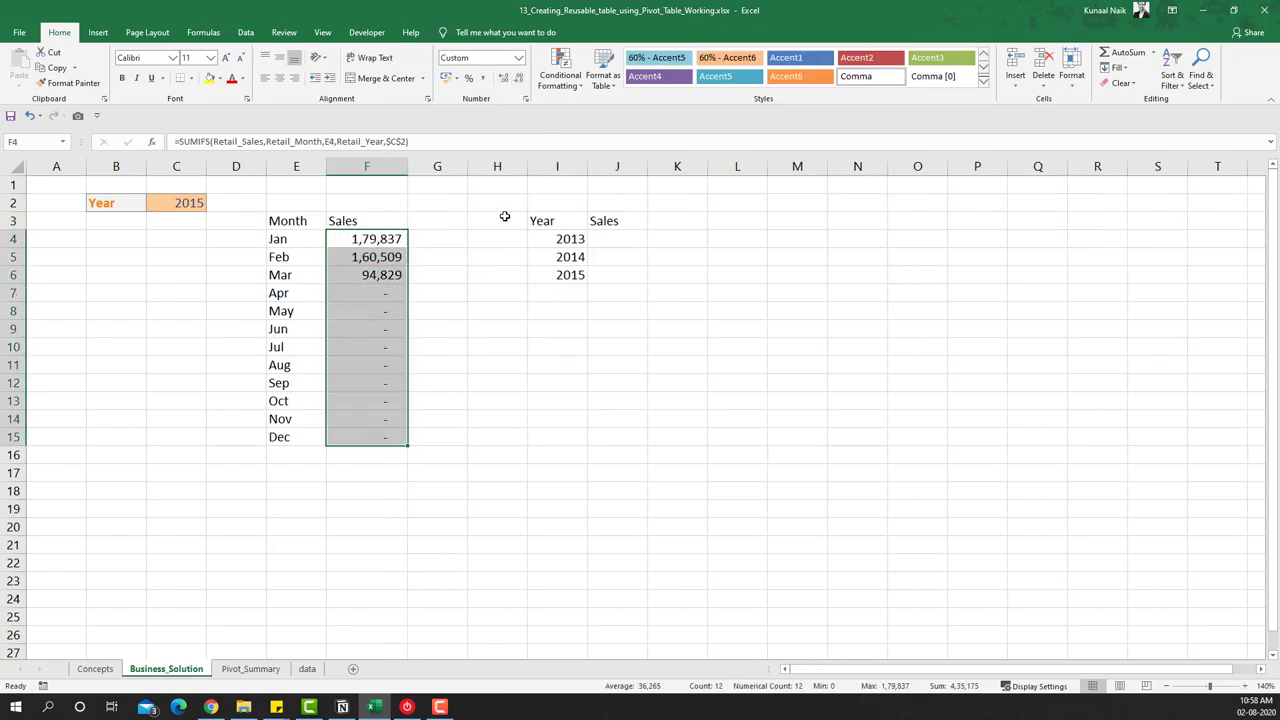
pyautogui.click(485, 291)
# Autofit column F and test the monthly sales with years 2013 and 2014 in C2.
pyautogui.doubleClick(407, 166)
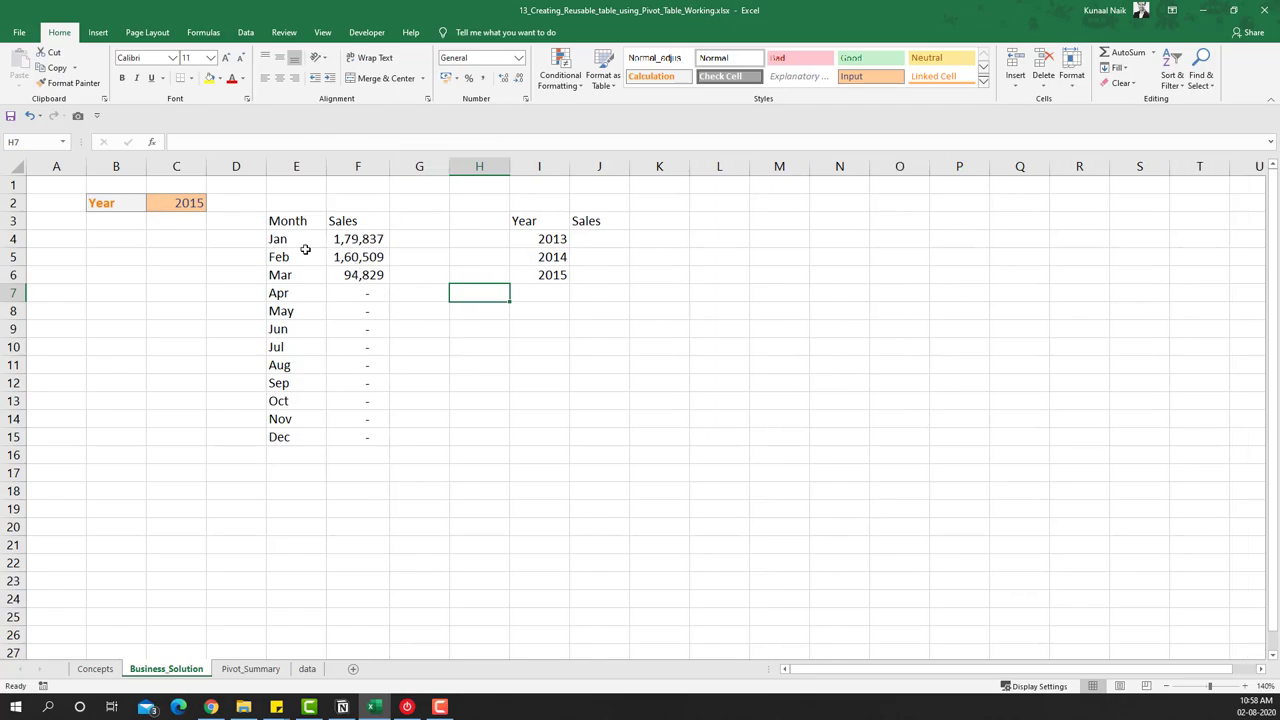
pyautogui.click(184, 201)
pyautogui.write('2013')
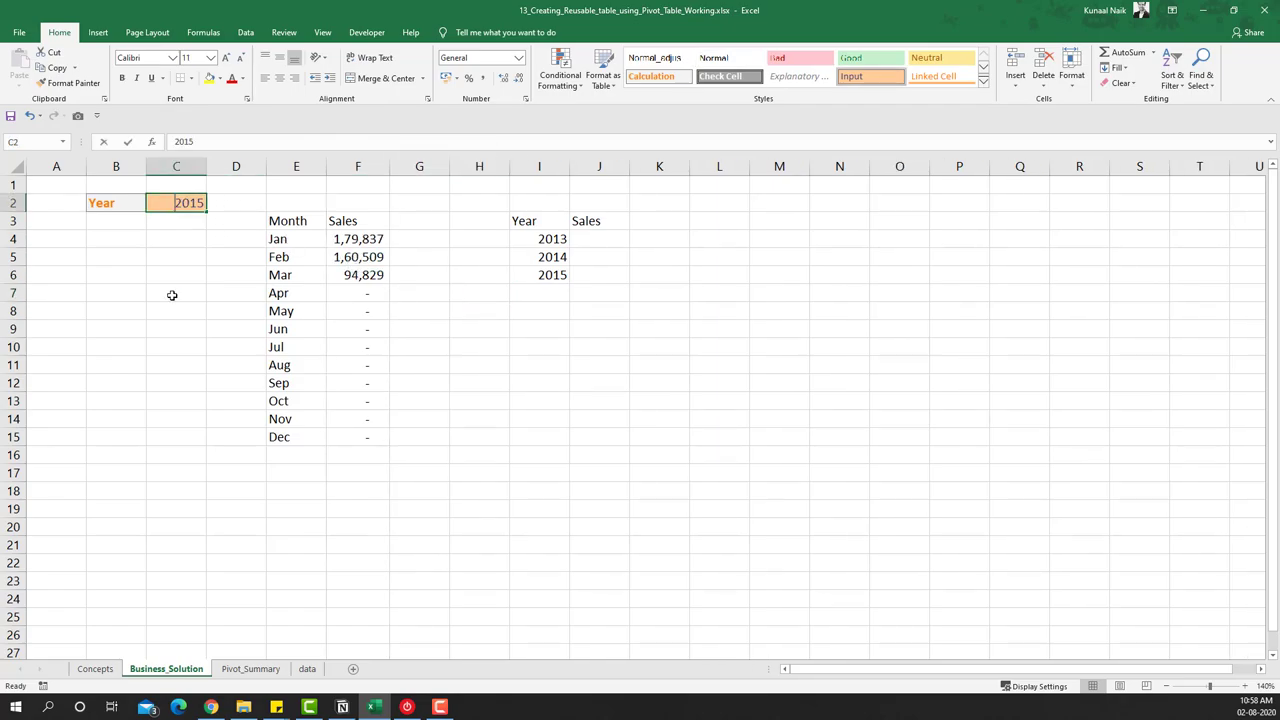
pyautogui.press('Return')
pyautogui.press('Up')
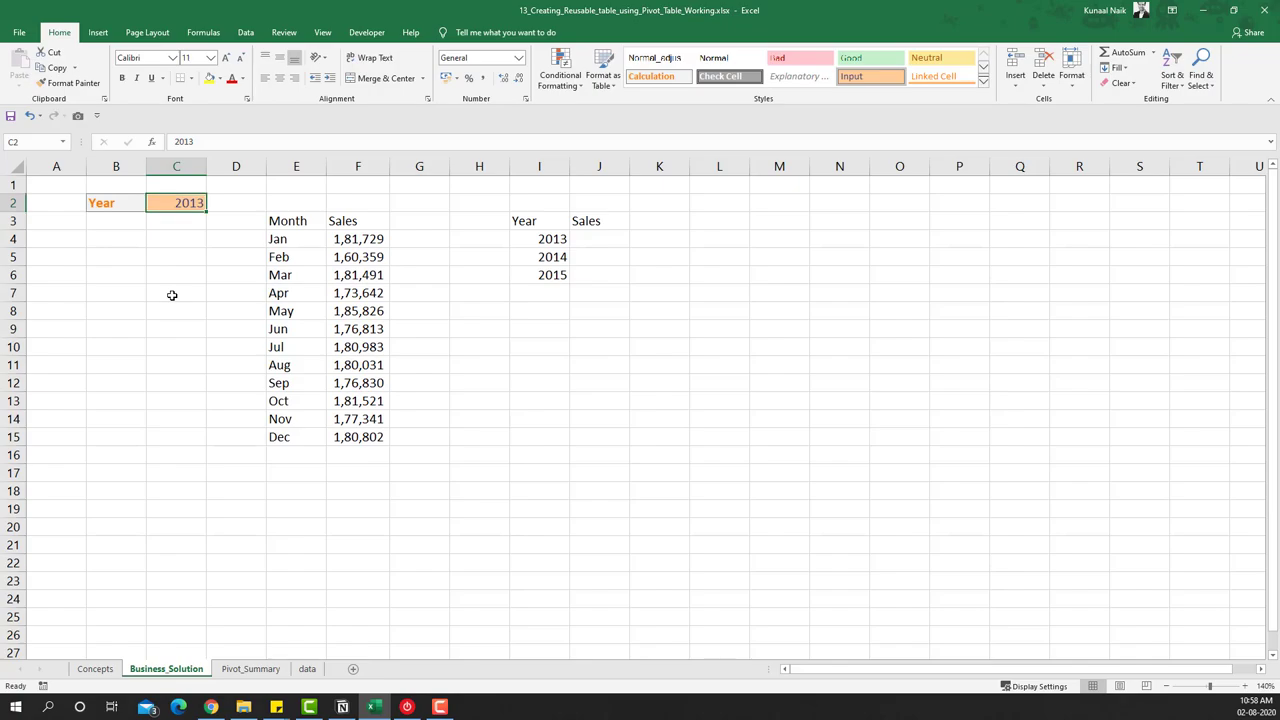
pyautogui.write('2014')
pyautogui.press('Return')
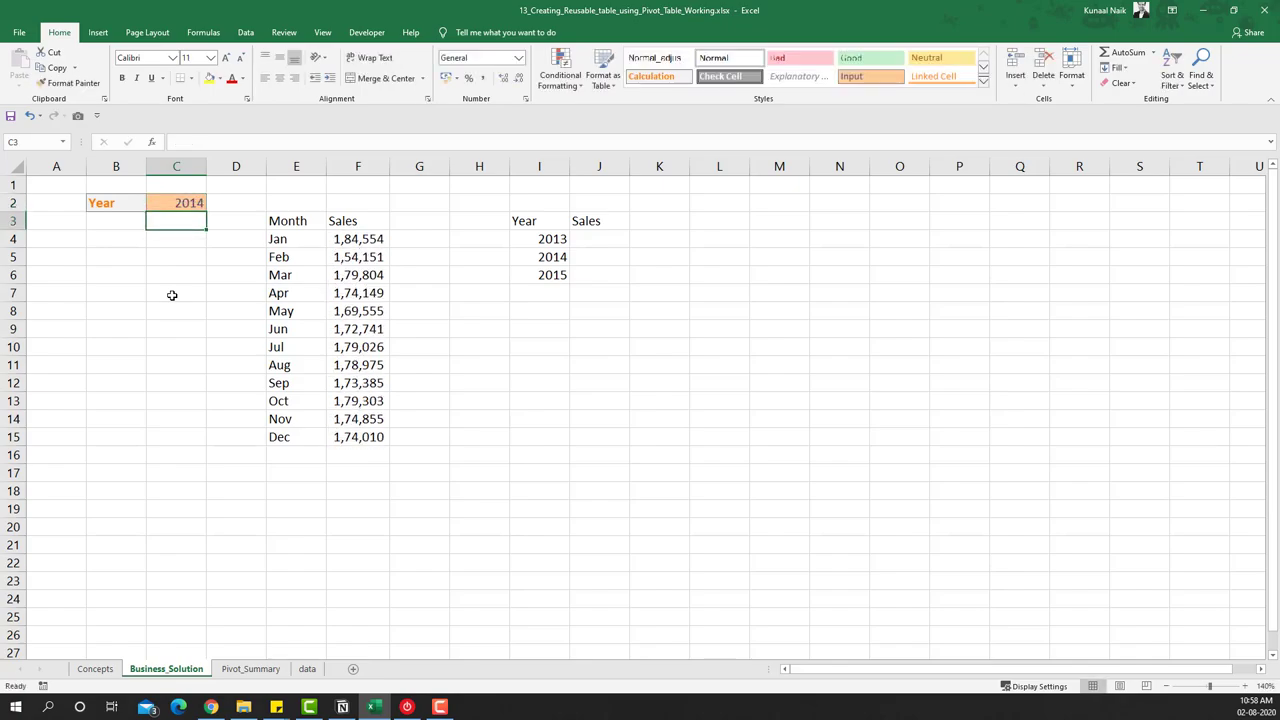
# Set the year back to 2015 and bold Jan in E4:F4 as the highest month.
pyautogui.press('Up')
pyautogui.press('Right')
pyautogui.press('Right')
pyautogui.press('Down')
pyautogui.press('Right')
pyautogui.press('Right')
pyautogui.press('Up')
pyautogui.press('Left')
pyautogui.press('Left')
pyautogui.press('Up')
pyautogui.press('Left')
pyautogui.press('Down')
pyautogui.press('Left')
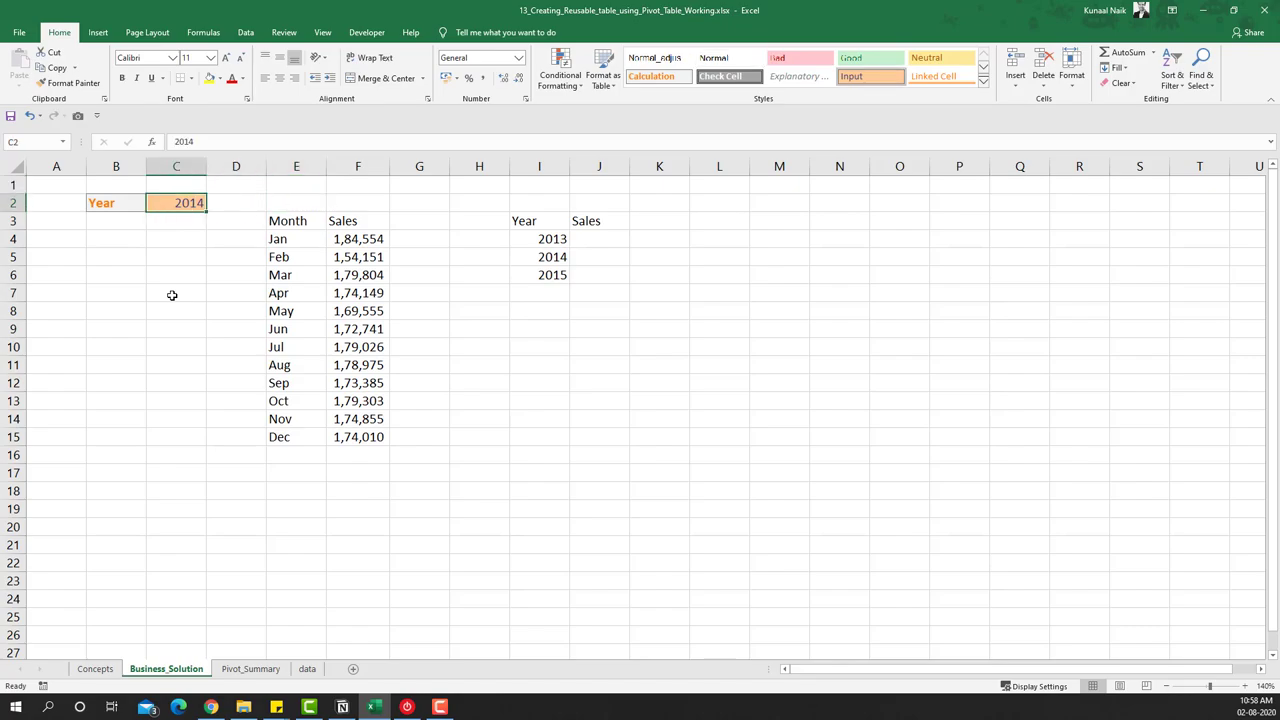
pyautogui.write('2015')
pyautogui.press('Return')
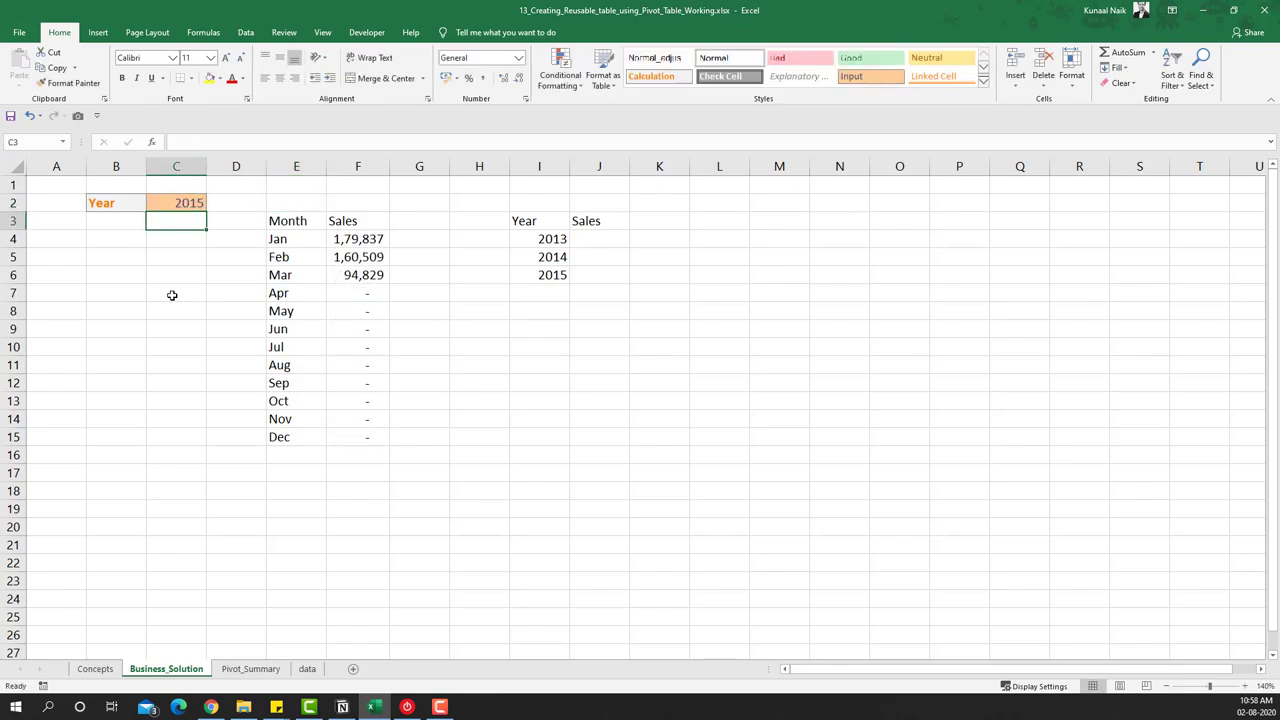
pyautogui.moveTo(350, 238); pyautogui.dragTo(311, 237)
pyautogui.hotkey('ctrl', 'b')
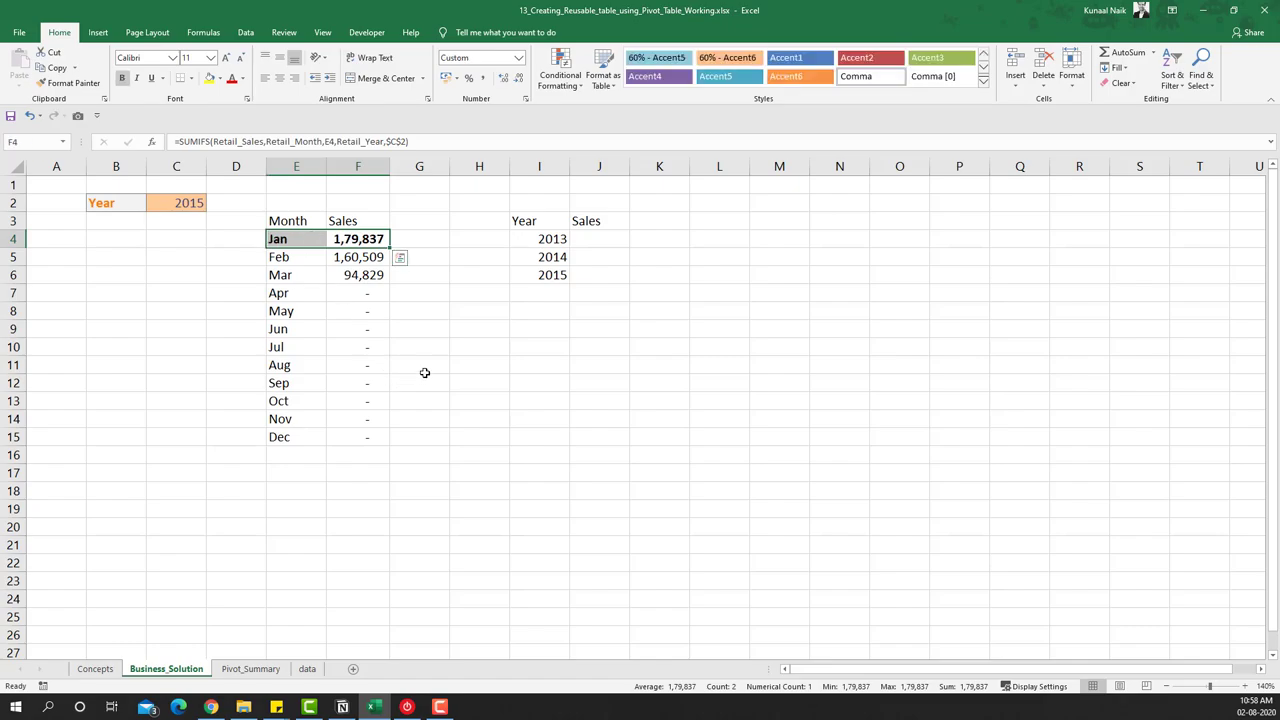
# Compare the Jan and Mar rows of the monthly sales table.
pyautogui.click(424, 370)
pyautogui.moveTo(310, 275); pyautogui.dragTo(348, 279)
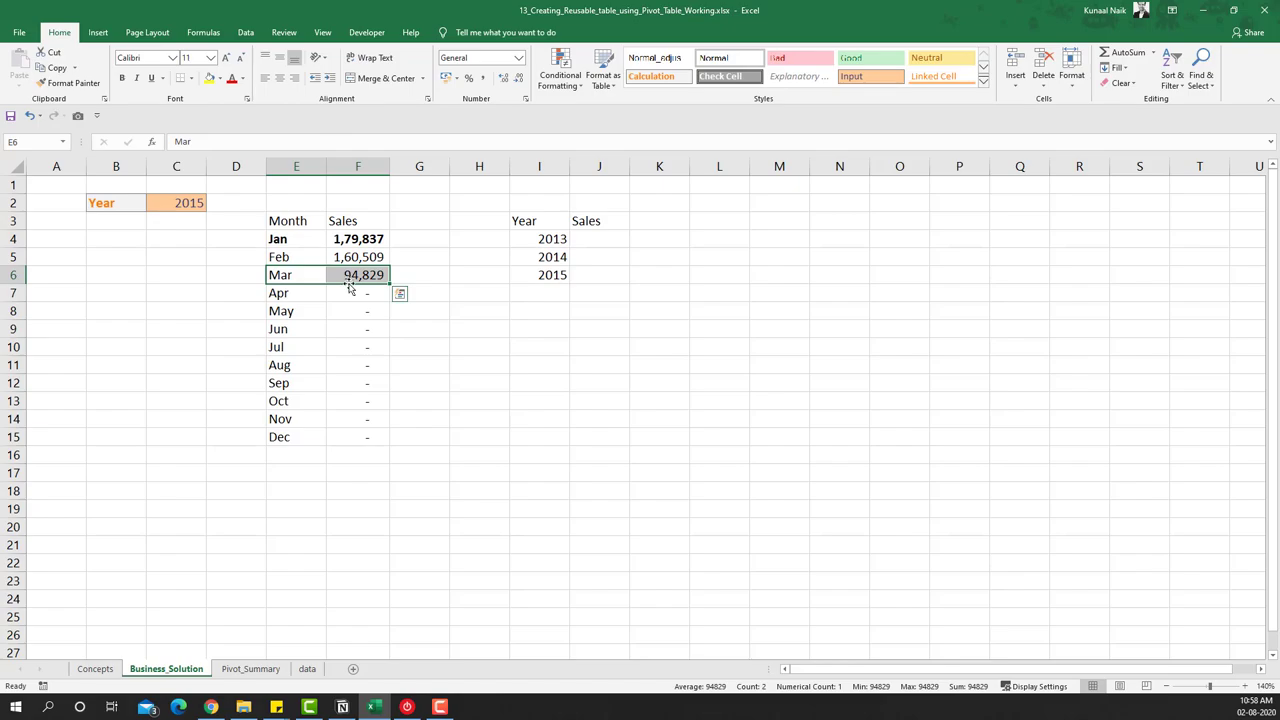
pyautogui.moveTo(354, 239); pyautogui.dragTo(318, 239)
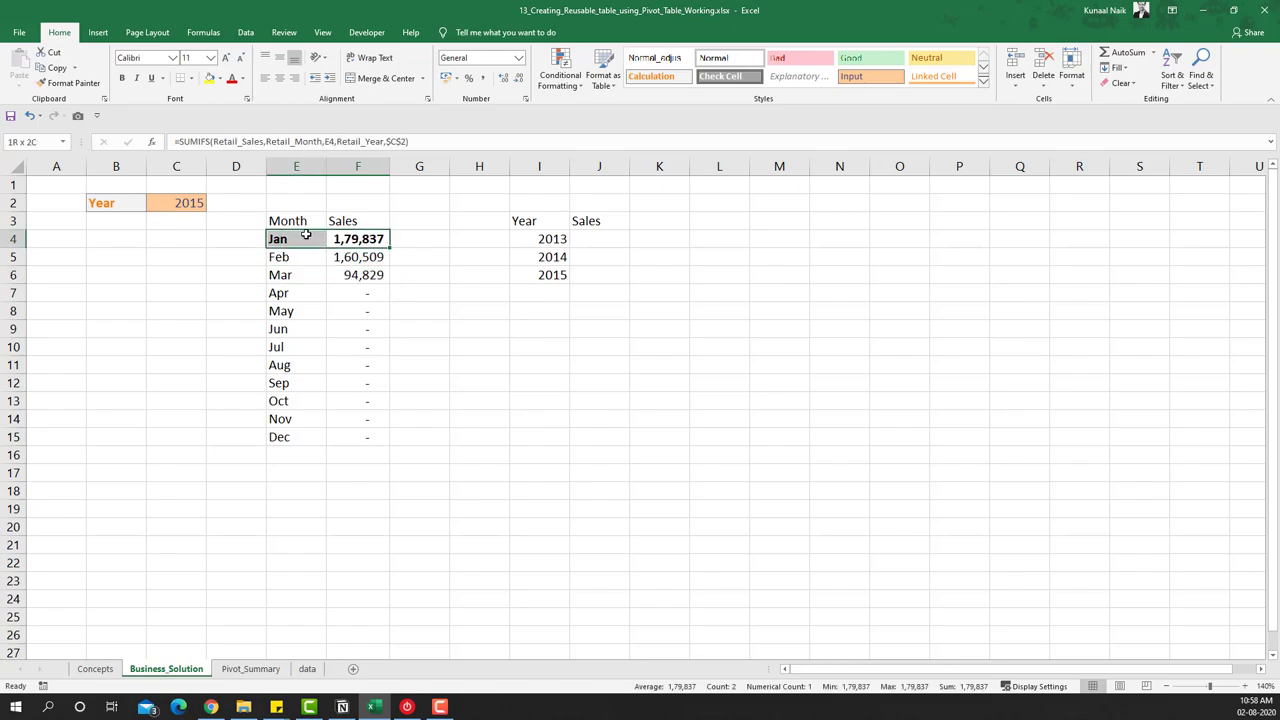
# Review the Concepts questions, then select the Jan SUMIFS formula in F4 of Business_Solution.
pyautogui.click(100, 668)
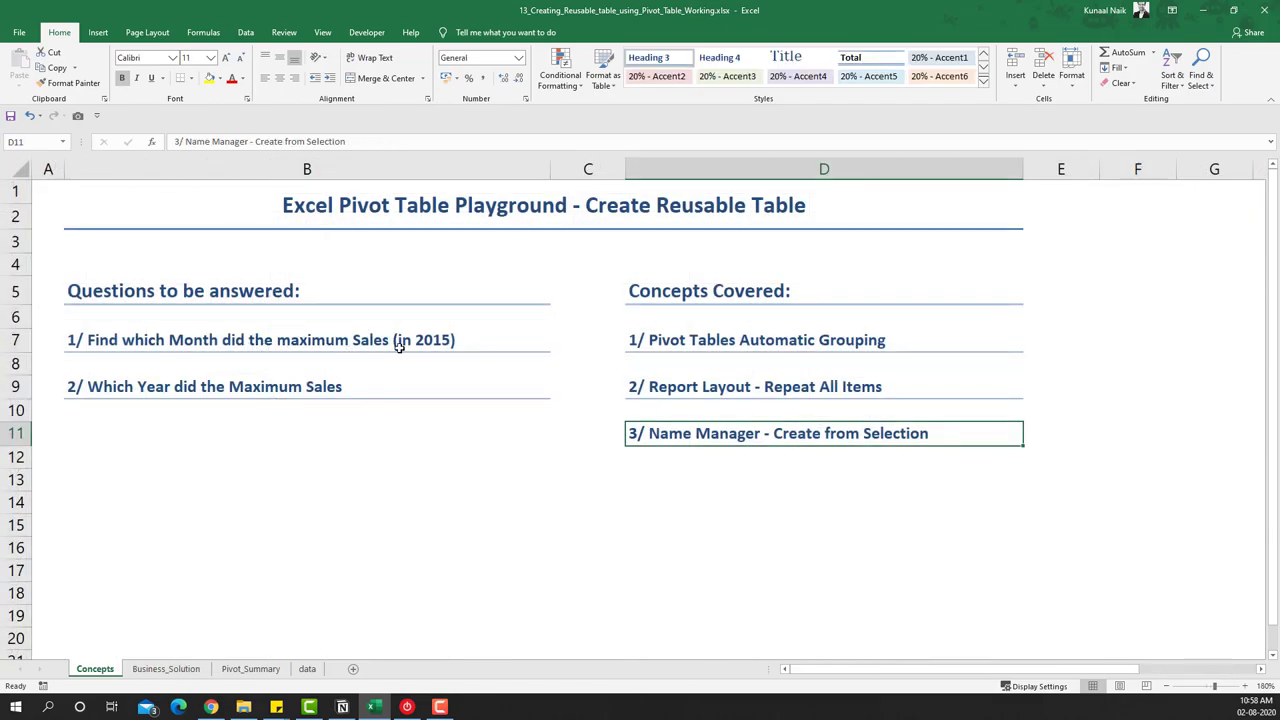
pyautogui.click(288, 458)
pyautogui.click(257, 669)
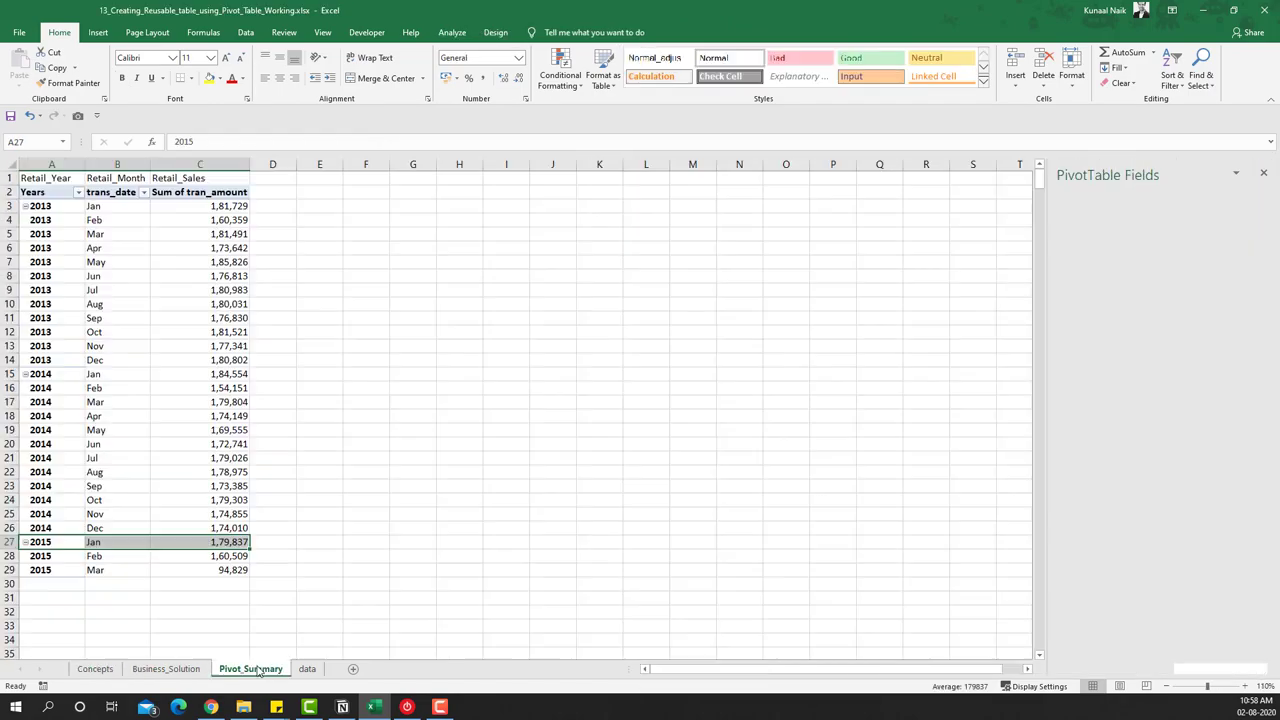
pyautogui.click(100, 668)
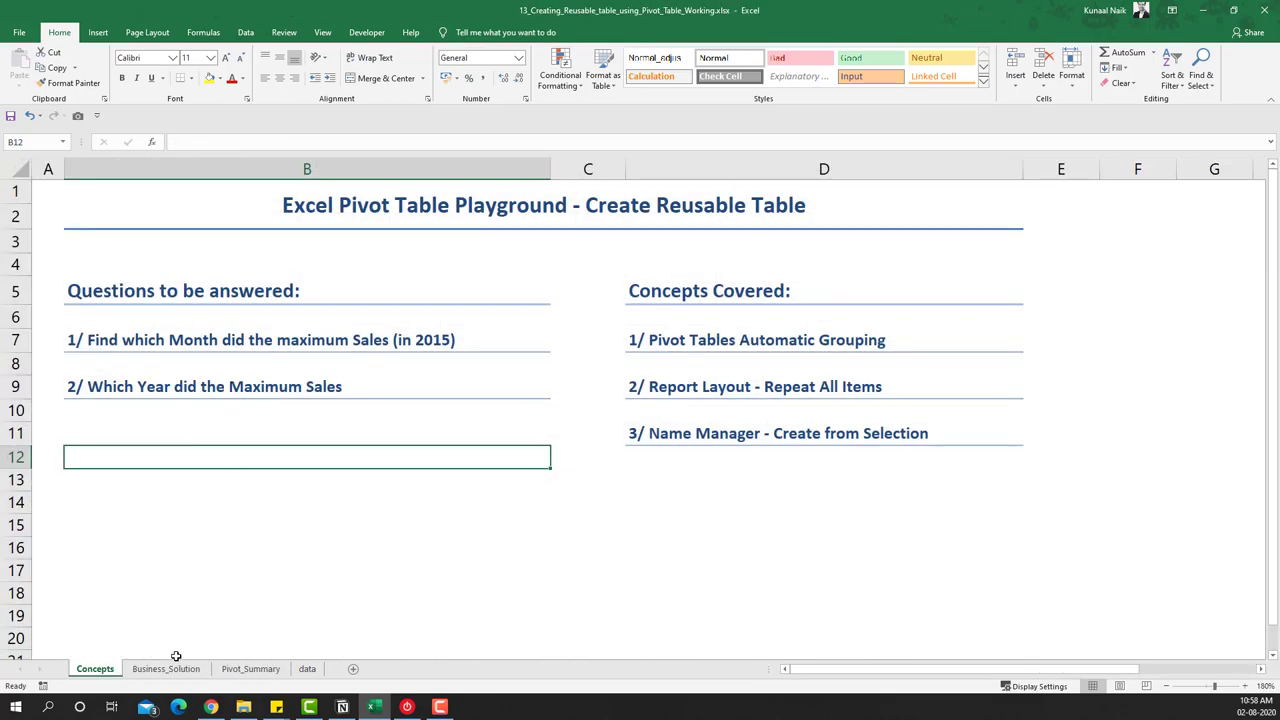
pyautogui.click(168, 668)
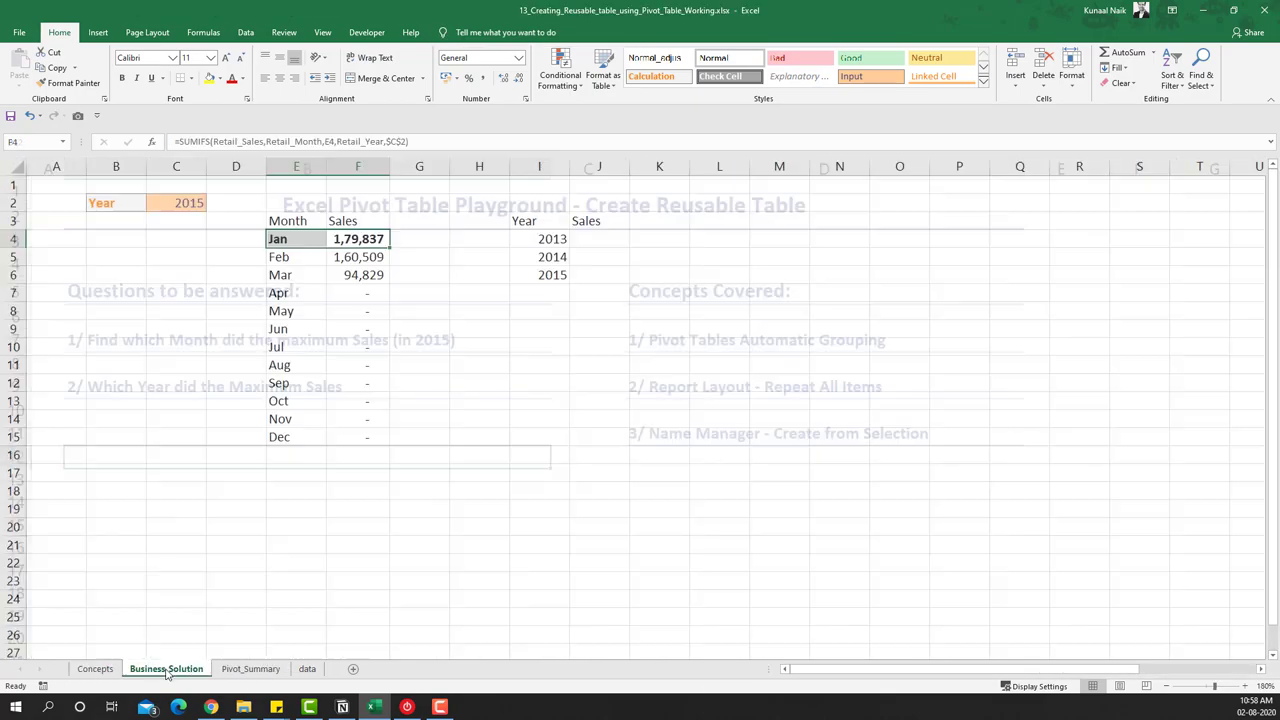
pyautogui.click(356, 296)
pyautogui.click(368, 243)
# Paste F4's SUMIFS formula into J4 and widen column J.
pyautogui.hotkey('ctrl', 'c')
pyautogui.click(590, 240)
pyautogui.hotkey('ctrl', 'v')
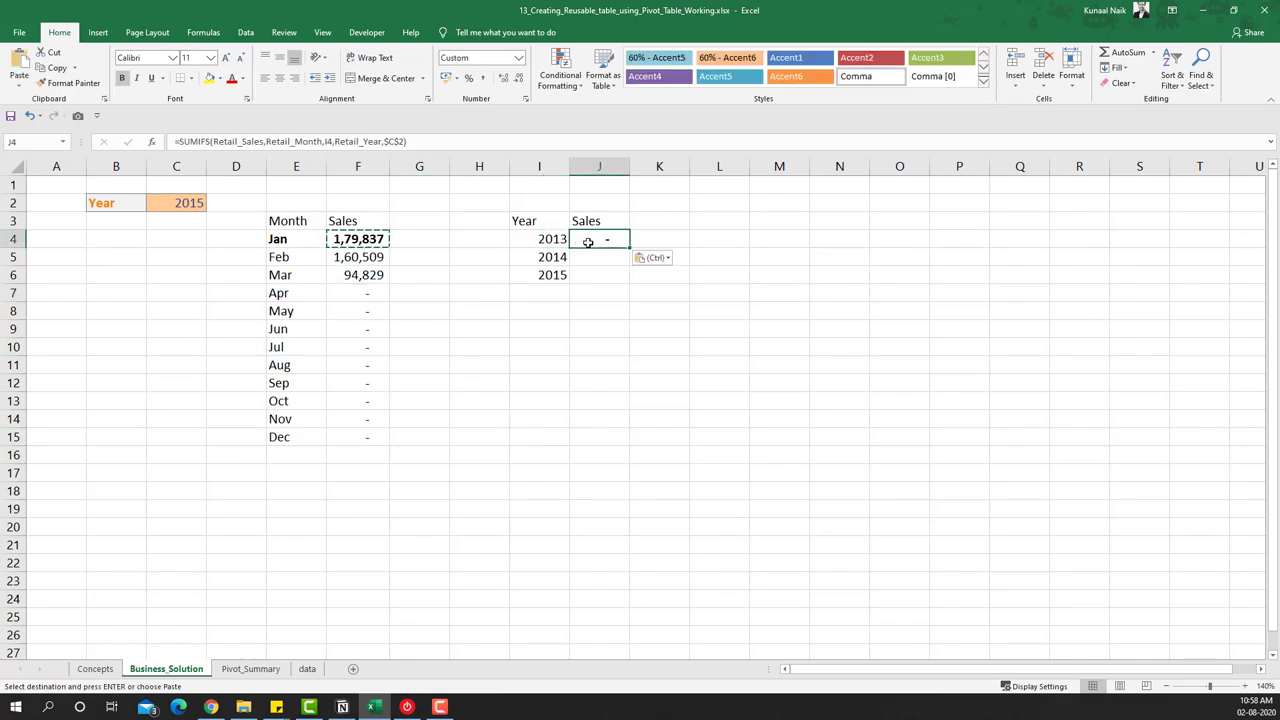
pyautogui.doubleClick(626, 176)
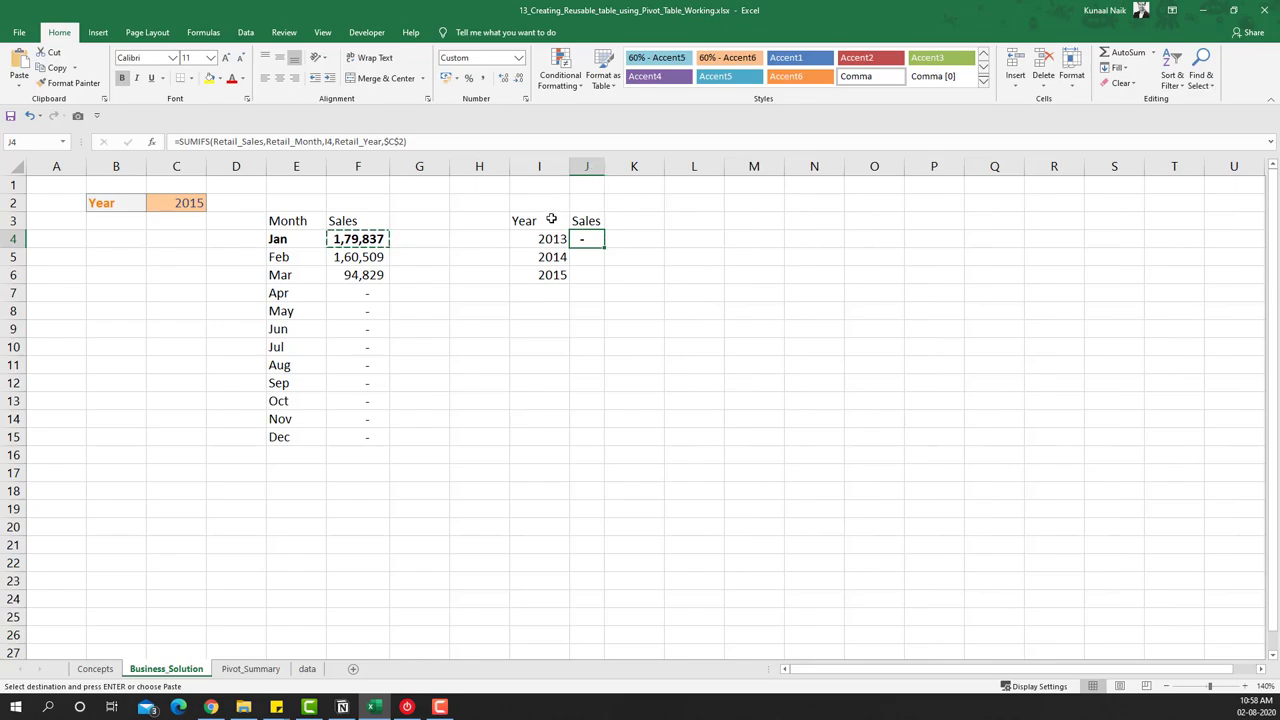
pyautogui.moveTo(605, 166); pyautogui.dragTo(644, 166)
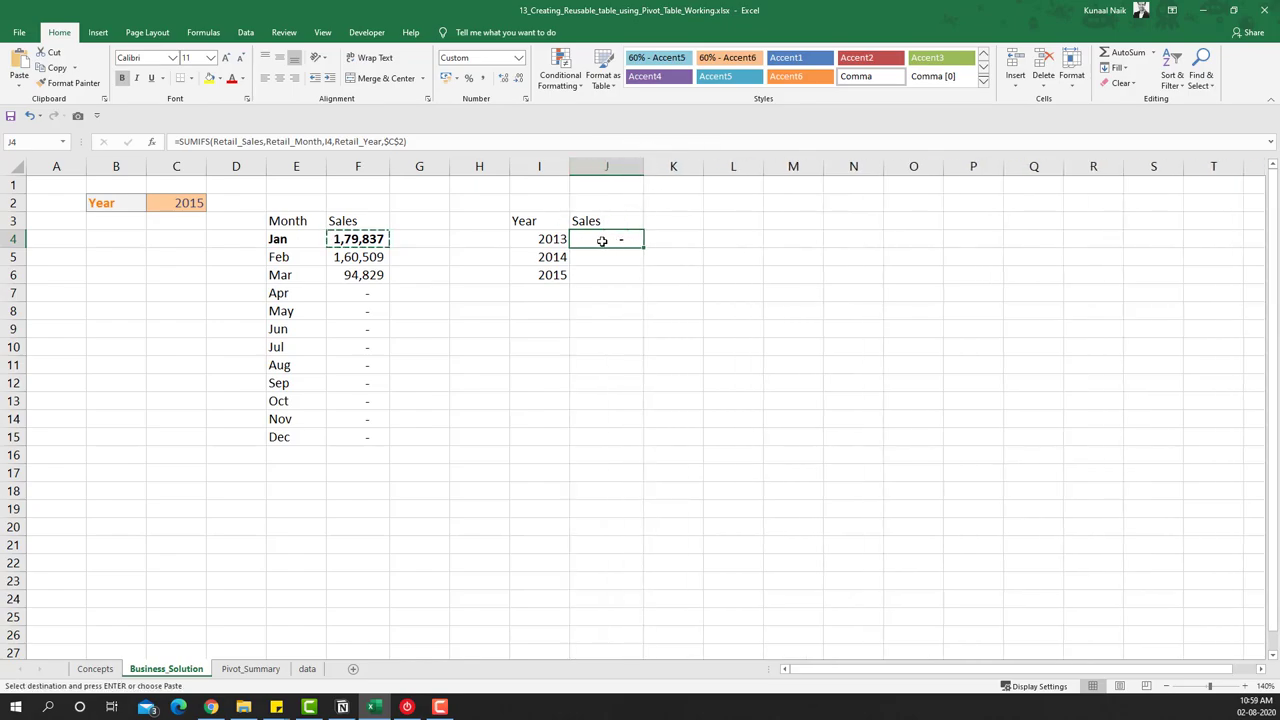
# Edit J4 to =SUMIFS(Retail_Sales,Retail_Year,I4).
pyautogui.doubleClick(602, 241)
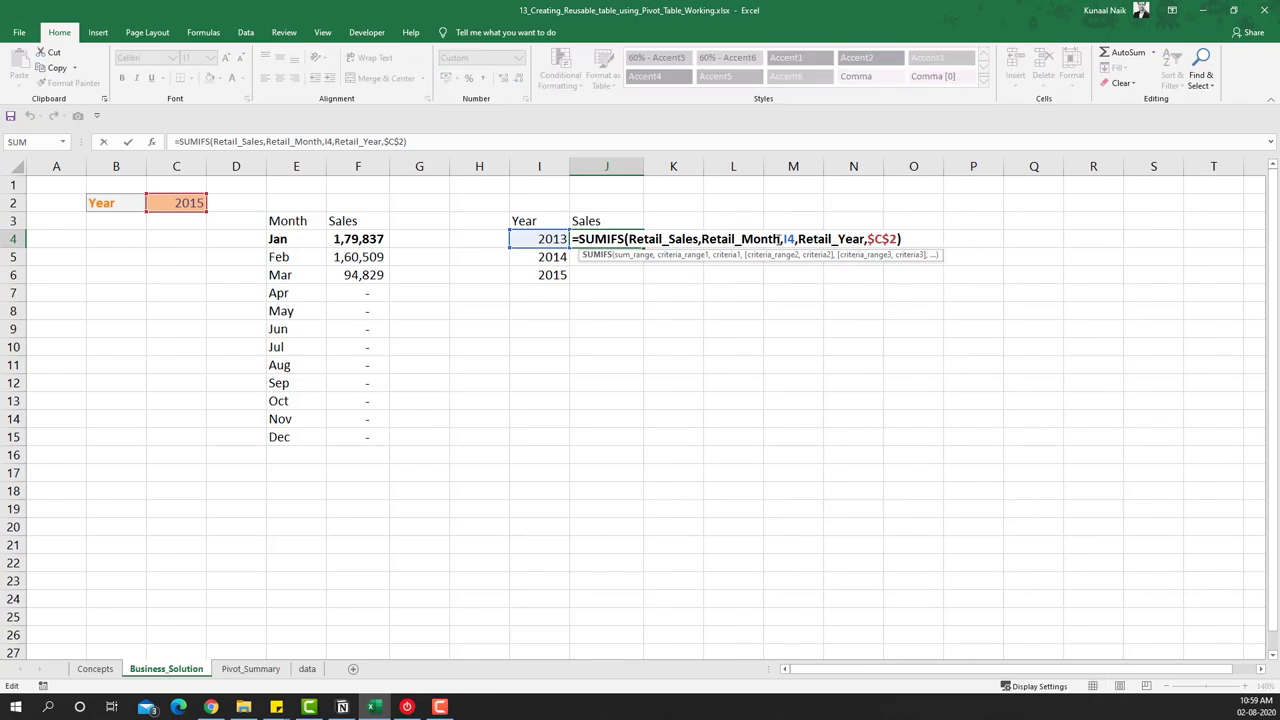
pyautogui.moveTo(702, 238); pyautogui.dragTo(898, 238)
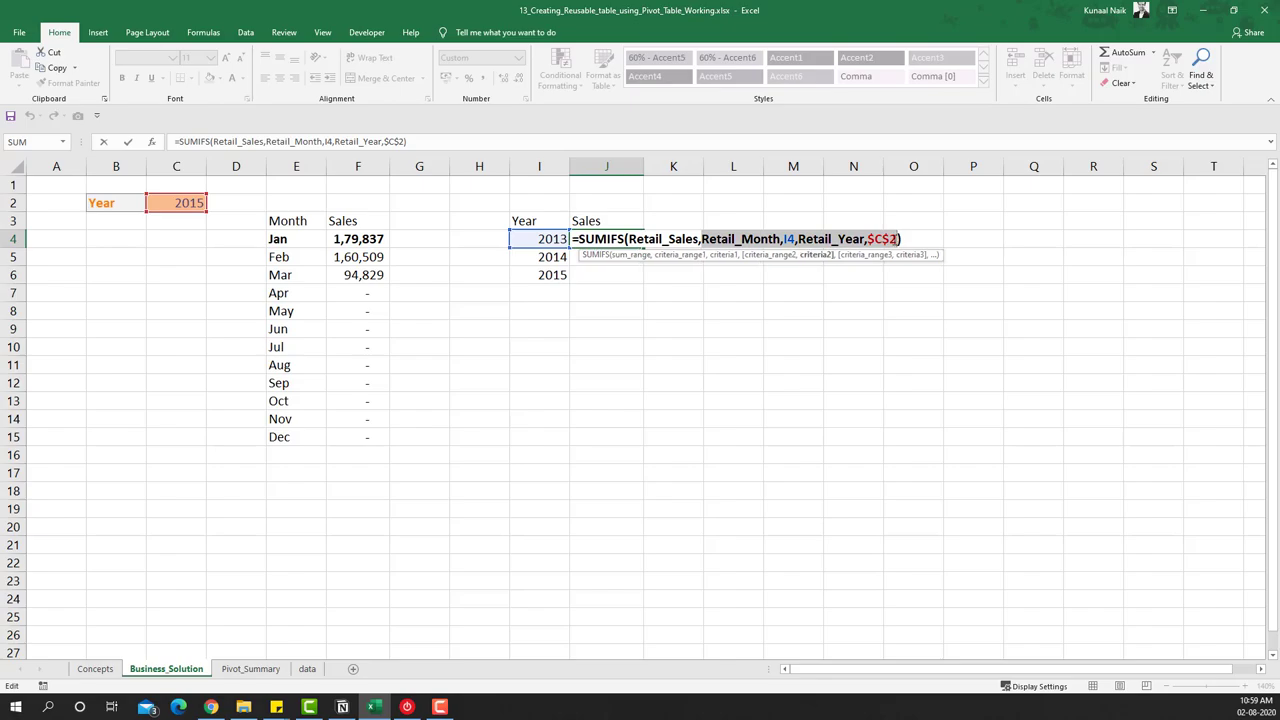
pyautogui.press('Delete')
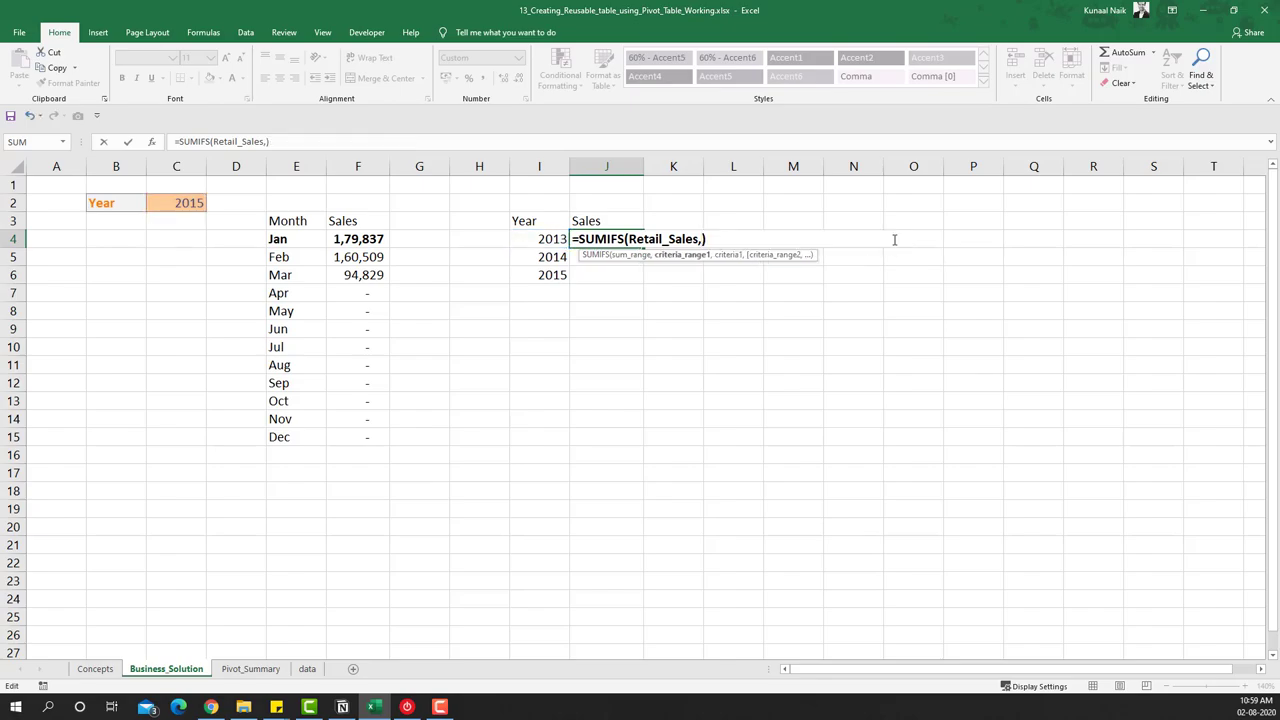
pyautogui.write('re')
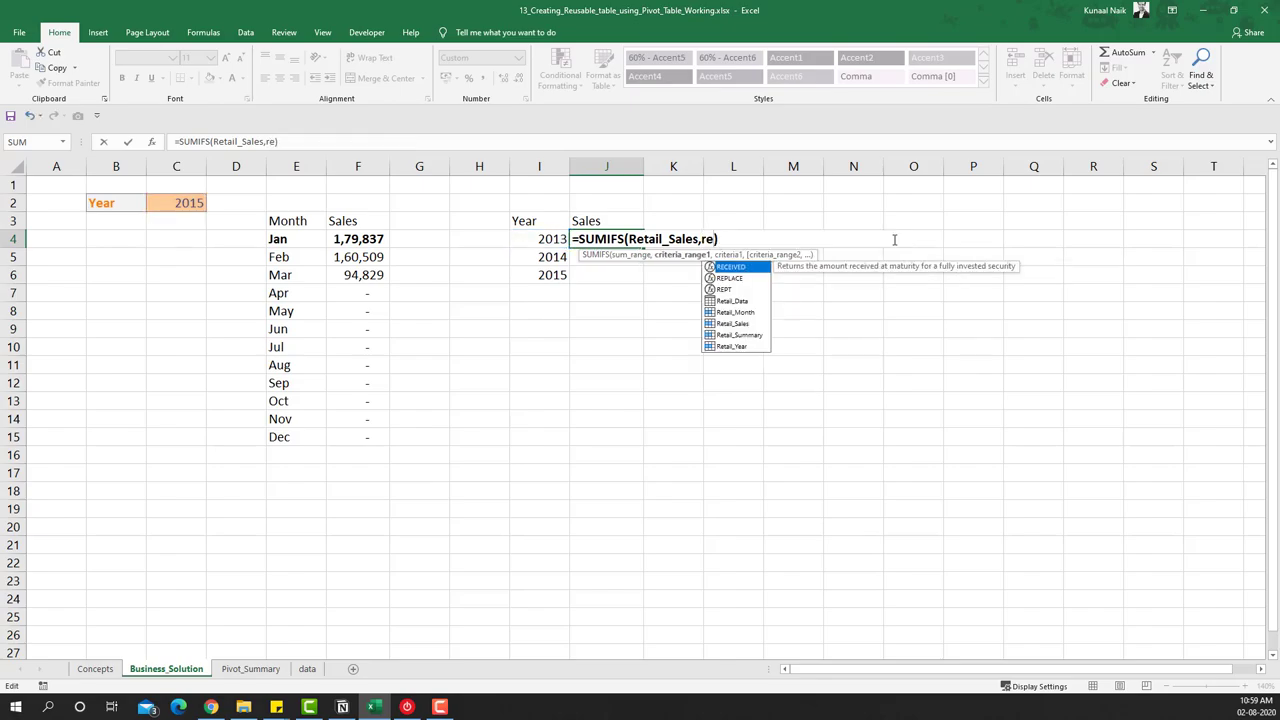
pyautogui.press('Down')
pyautogui.press('Down')
pyautogui.press('Down')
pyautogui.press('Down')
pyautogui.press('Down')
pyautogui.press('Tab')
pyautogui.write(',')
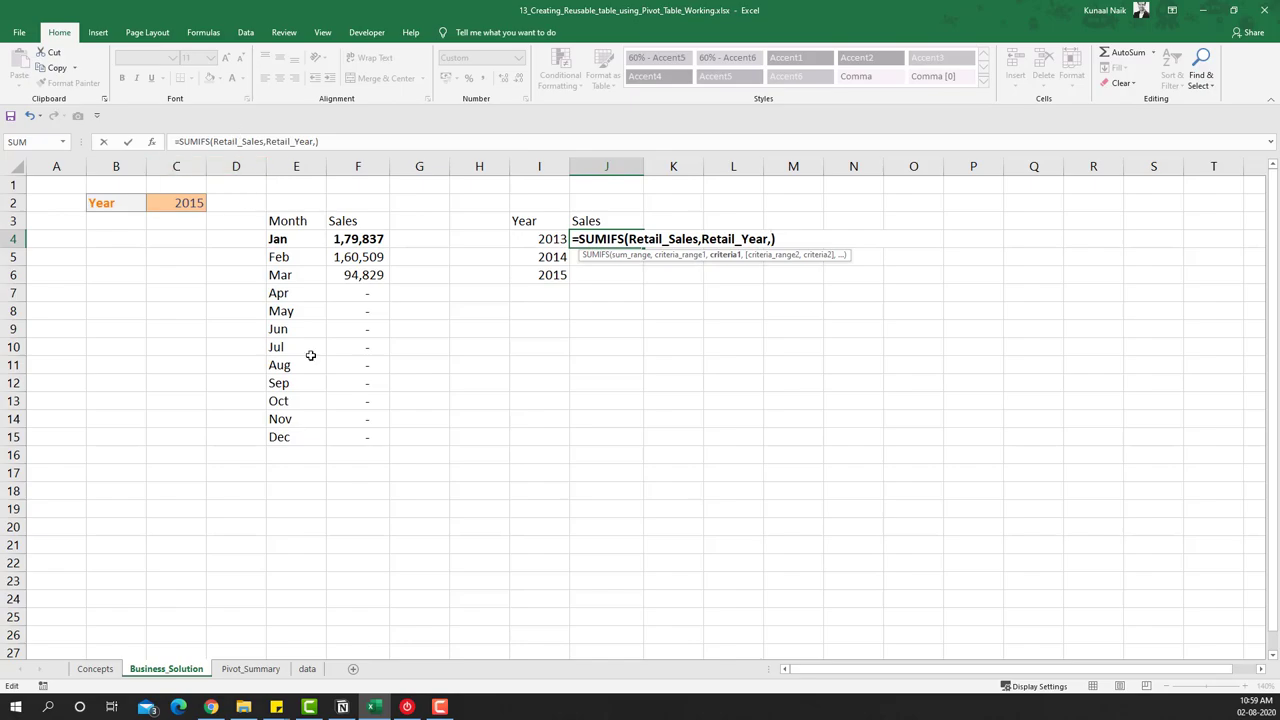
pyautogui.click(563, 238)
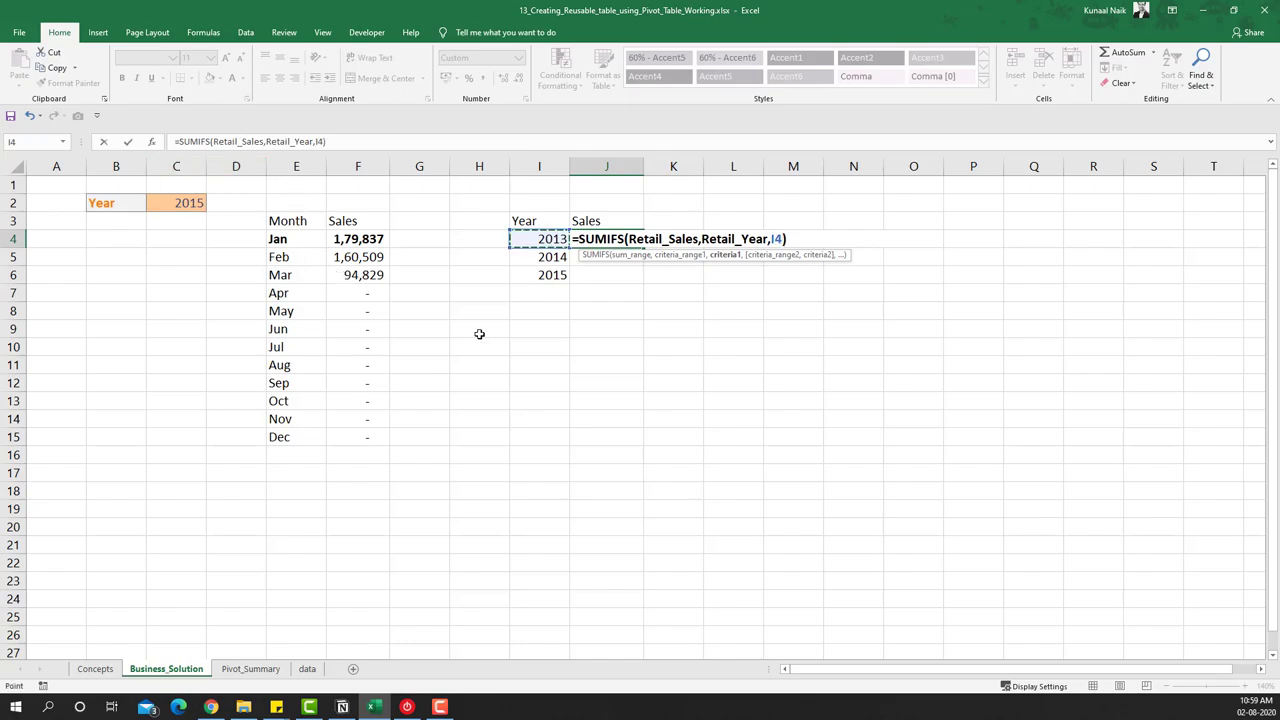
pyautogui.press('Return')
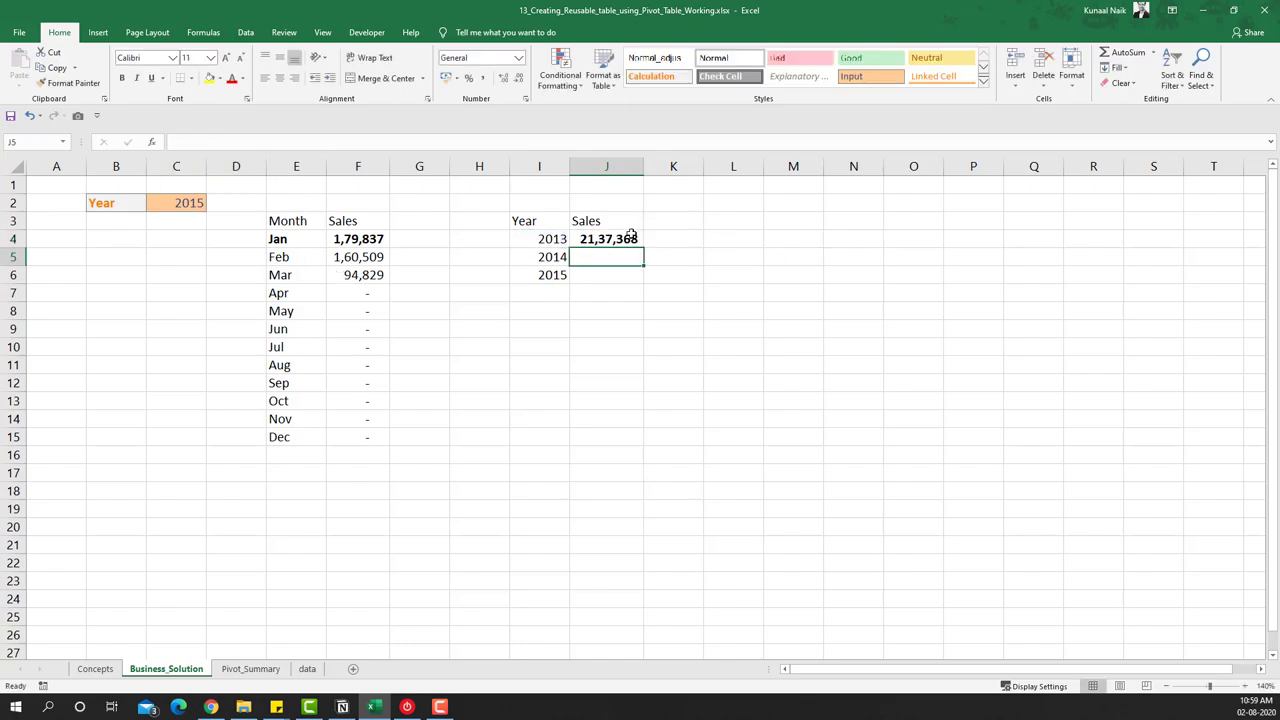
# Fill the yearly formula down to J6 and turn off bold on the totals.
pyautogui.click(632, 238)
pyautogui.moveTo(643, 248); pyautogui.dragTo(632, 284)
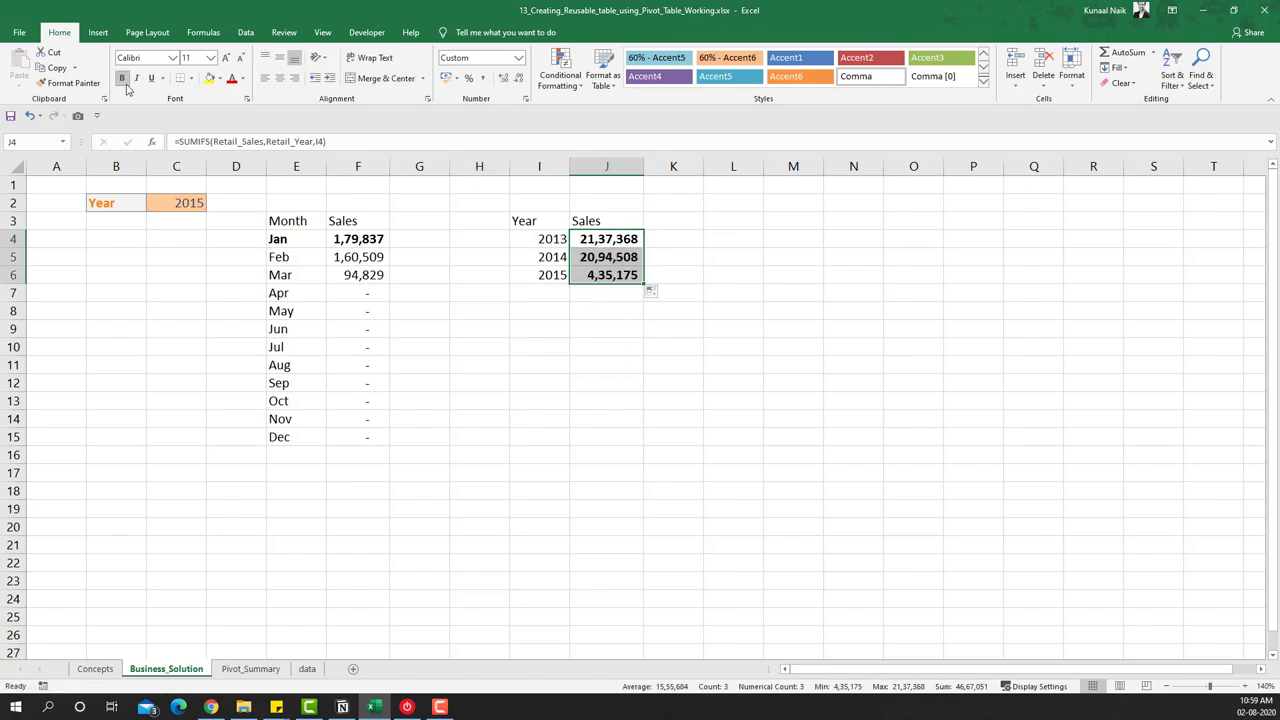
pyautogui.hotkey('ctrl', 'b')
pyautogui.click(665, 438)
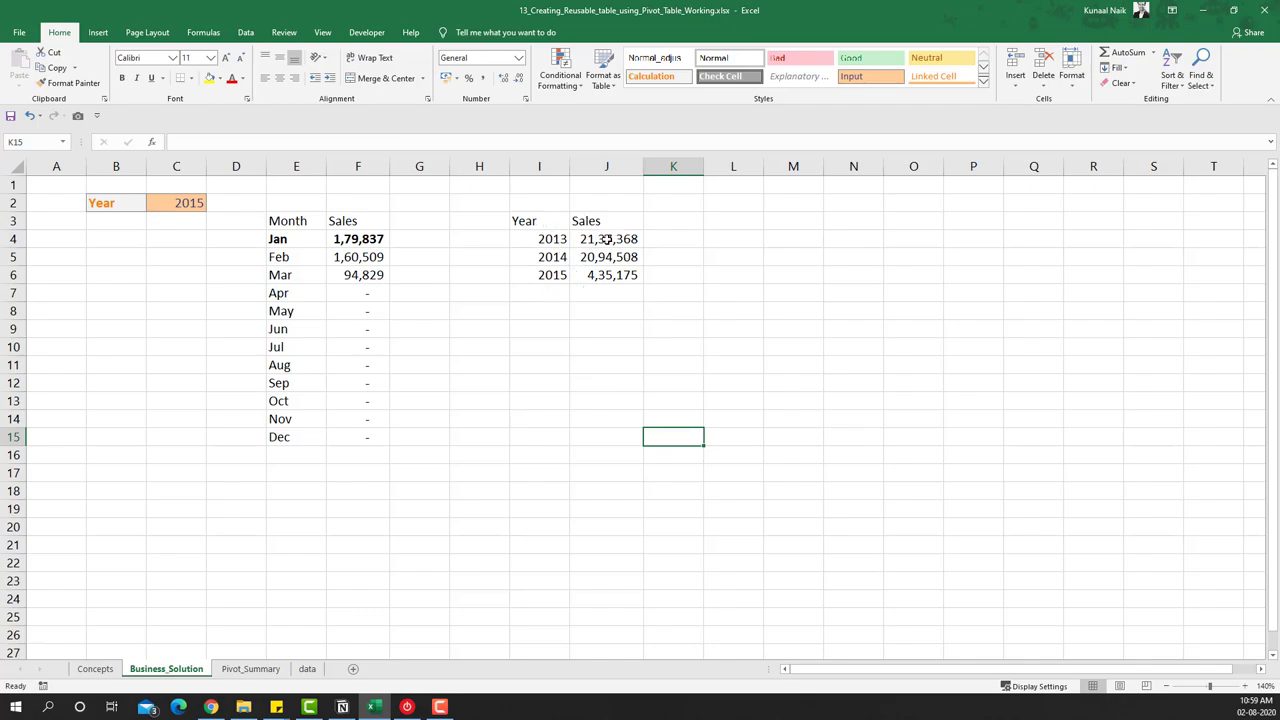
# Bold 2013 and its 21,37,368 total in I4:J4 as the top sales year.
pyautogui.moveTo(607, 239); pyautogui.dragTo(548, 239)
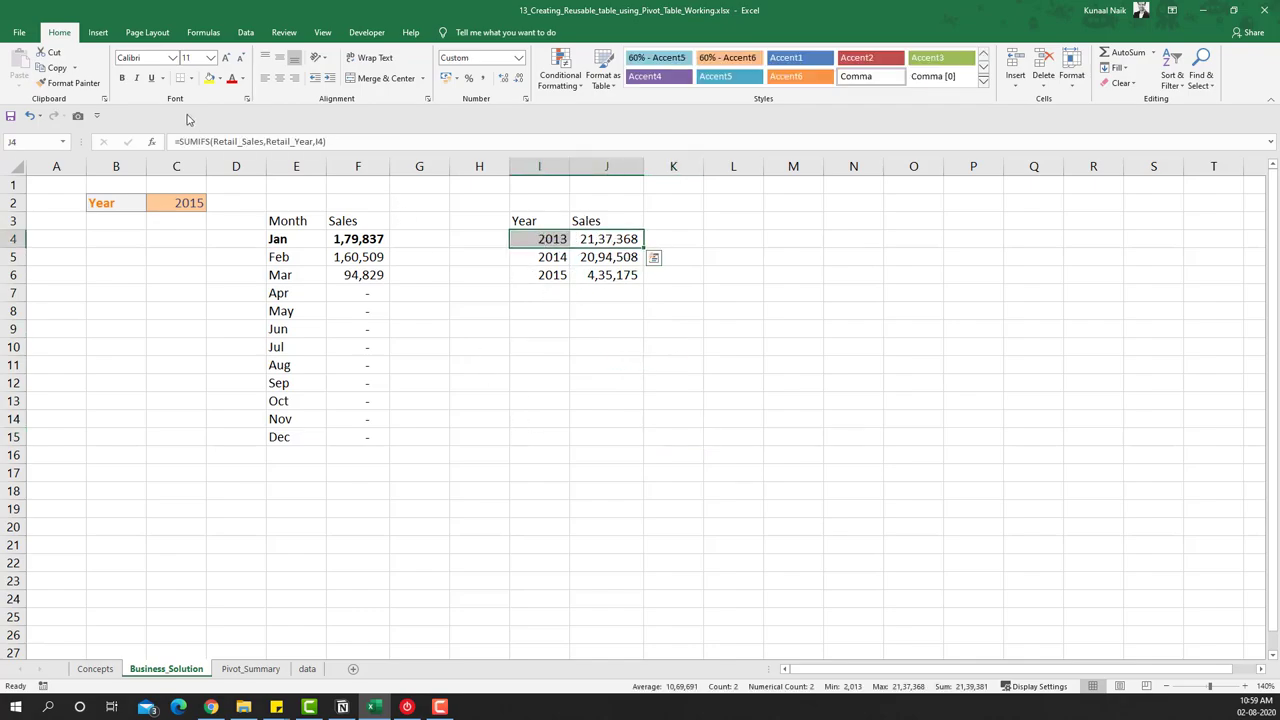
pyautogui.click(122, 78)
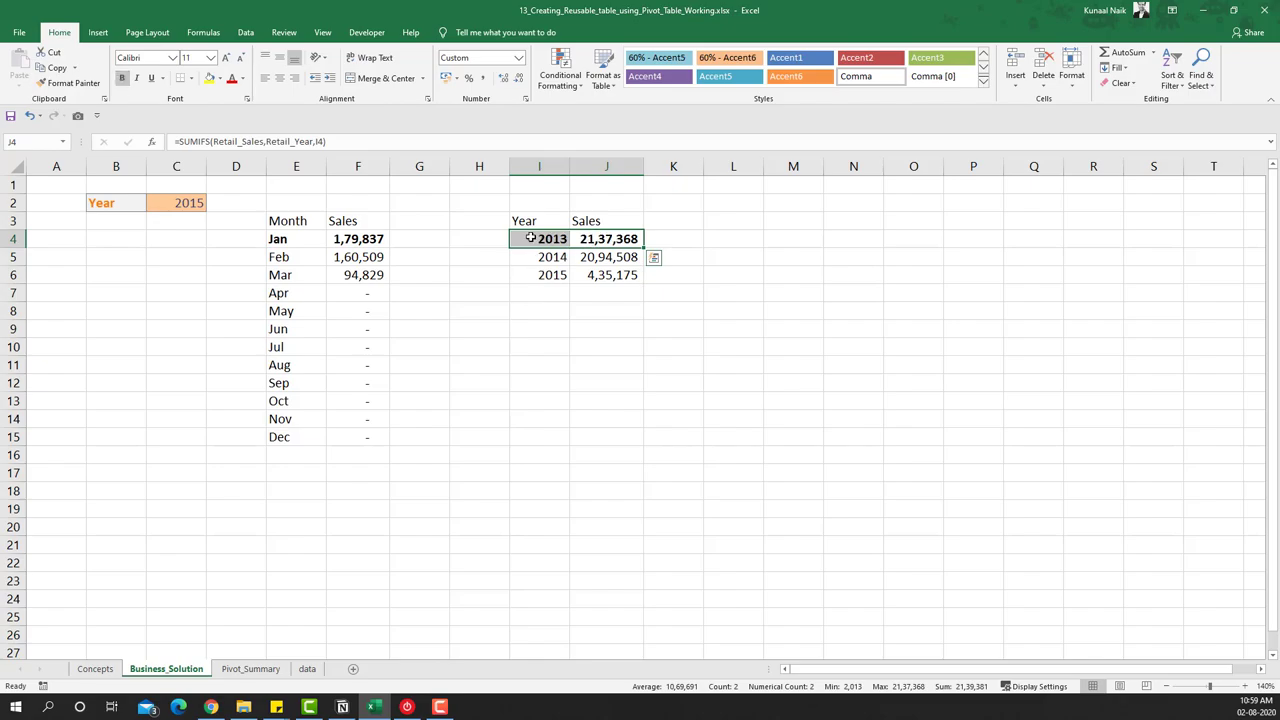
pyautogui.click(98, 670)
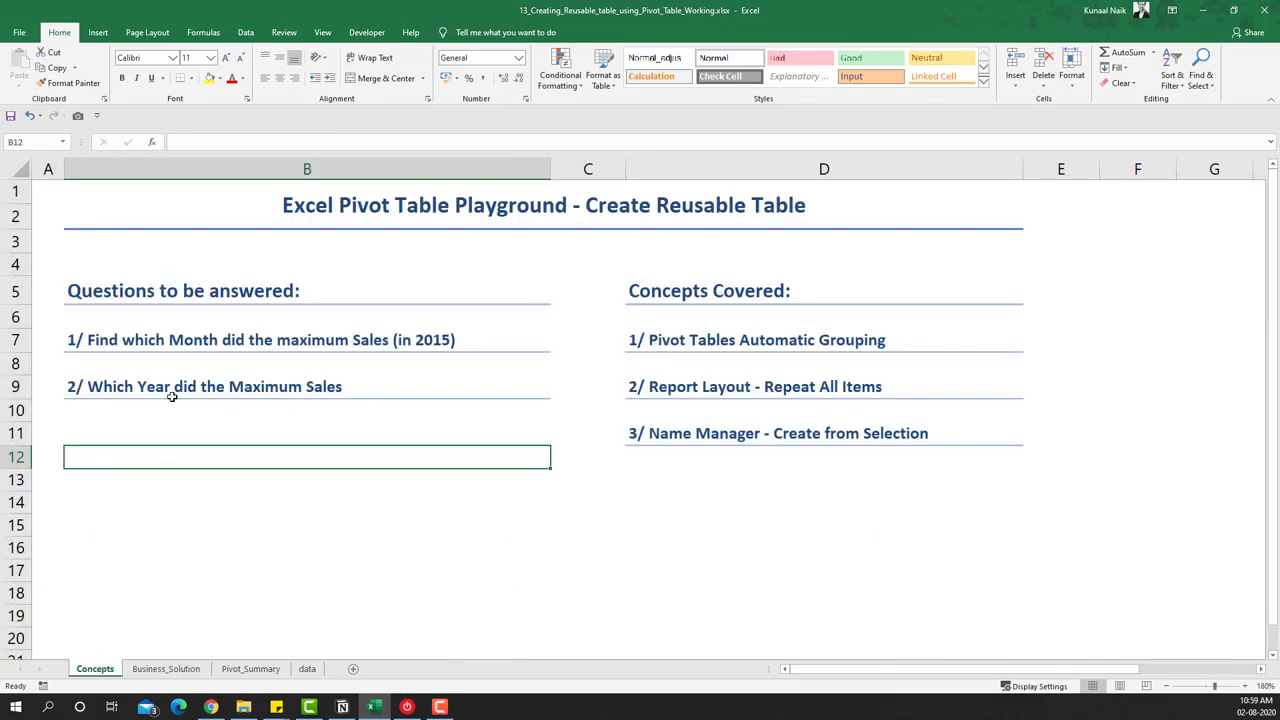
pyautogui.click(168, 669)
# Verify the 2013 total against the sum of Pivot_Summary C3:C14.
pyautogui.click(251, 669)
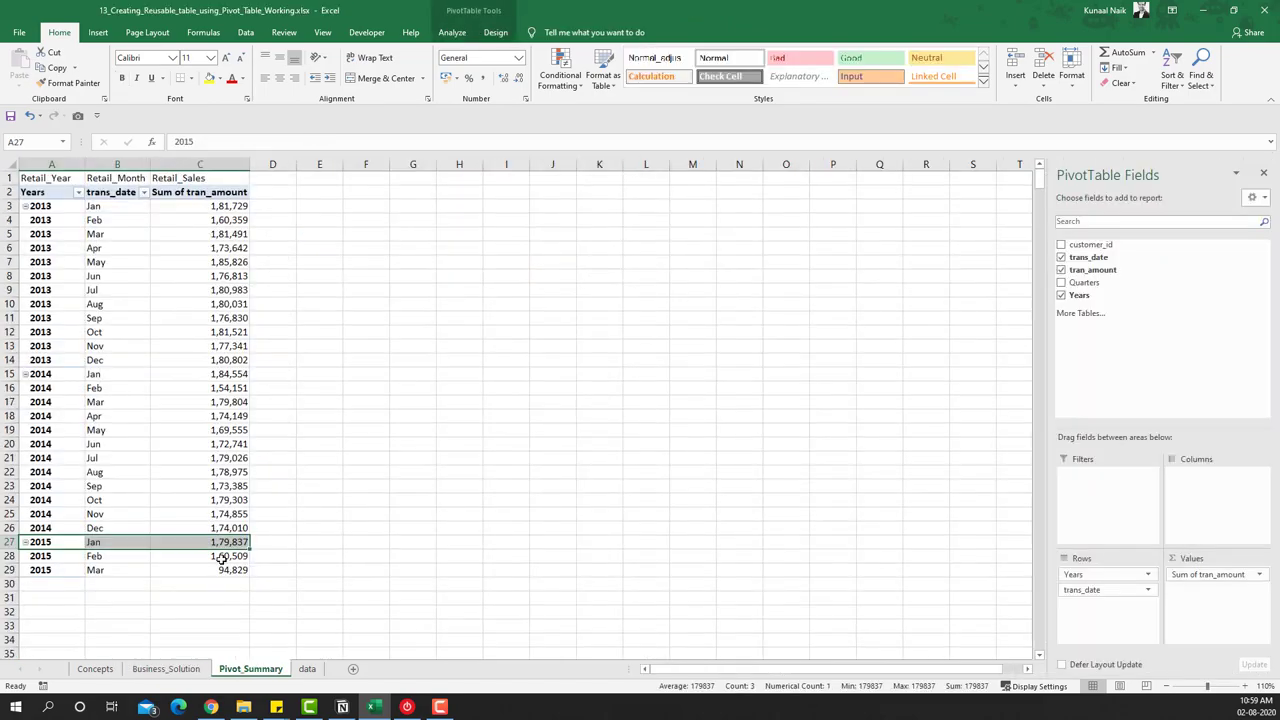
pyautogui.click(200, 423)
pyautogui.moveTo(211, 208); pyautogui.dragTo(200, 360)
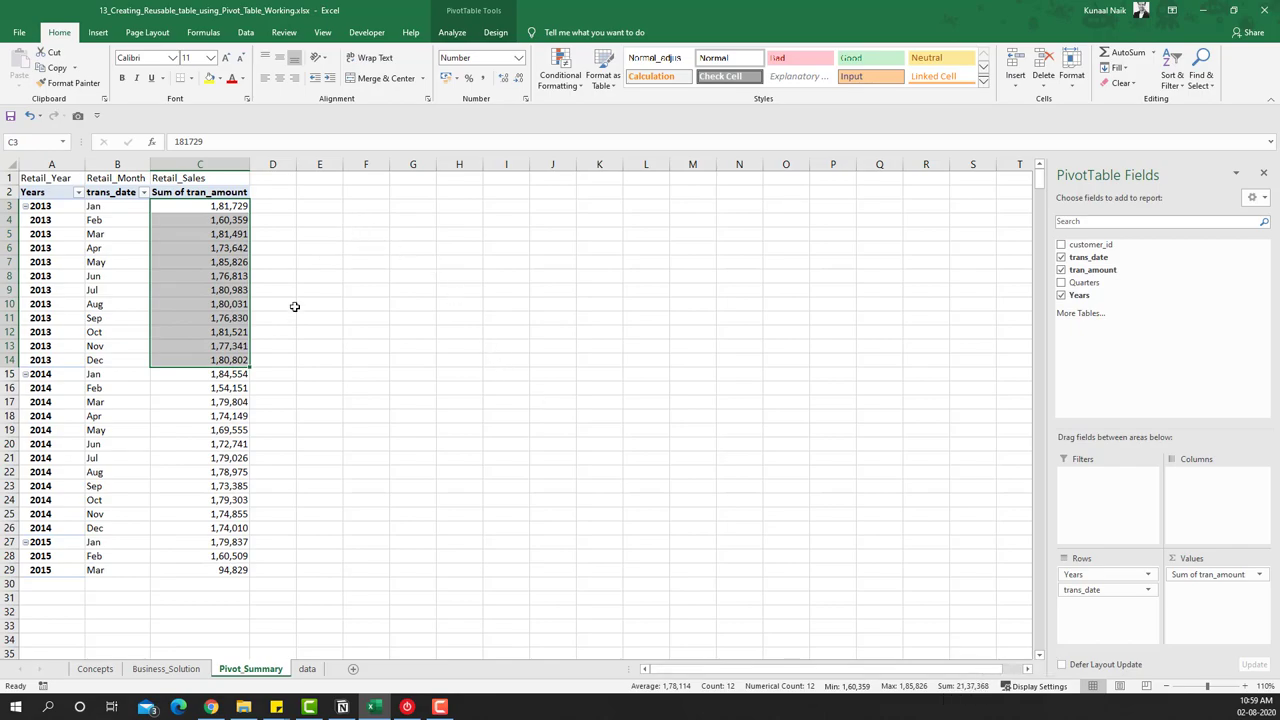
pyautogui.click(182, 670)
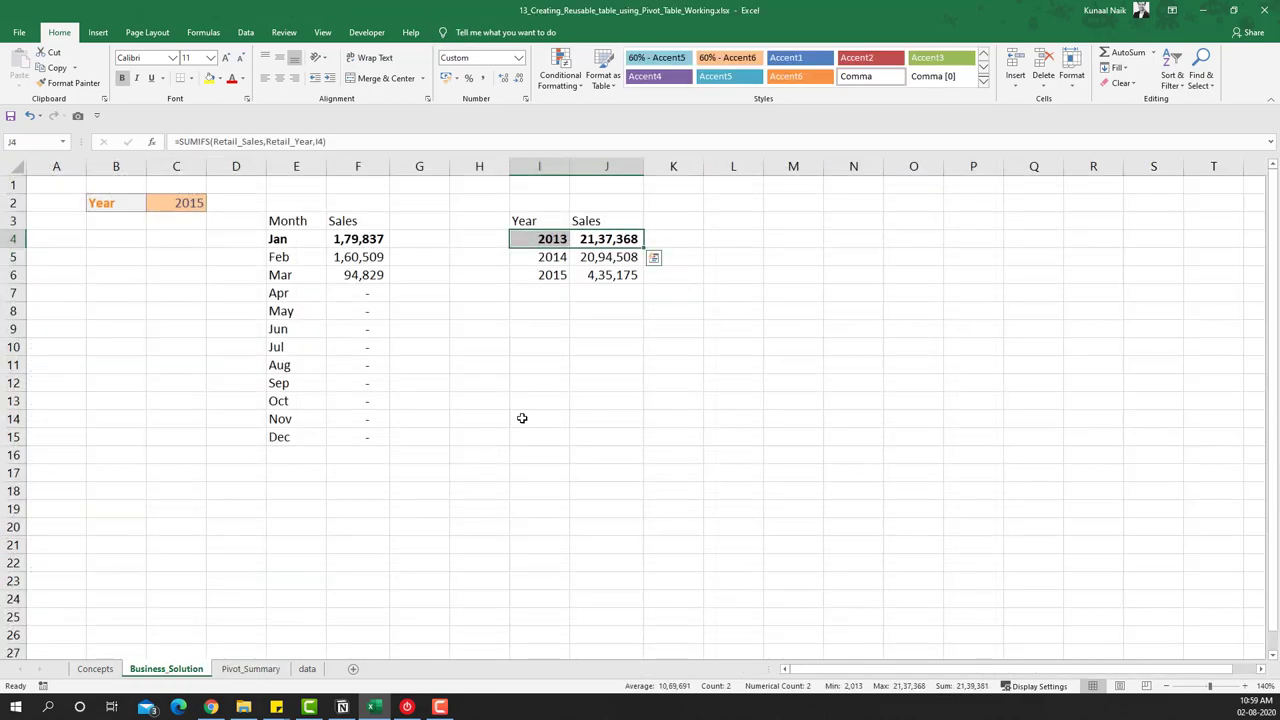
pyautogui.click(587, 342)
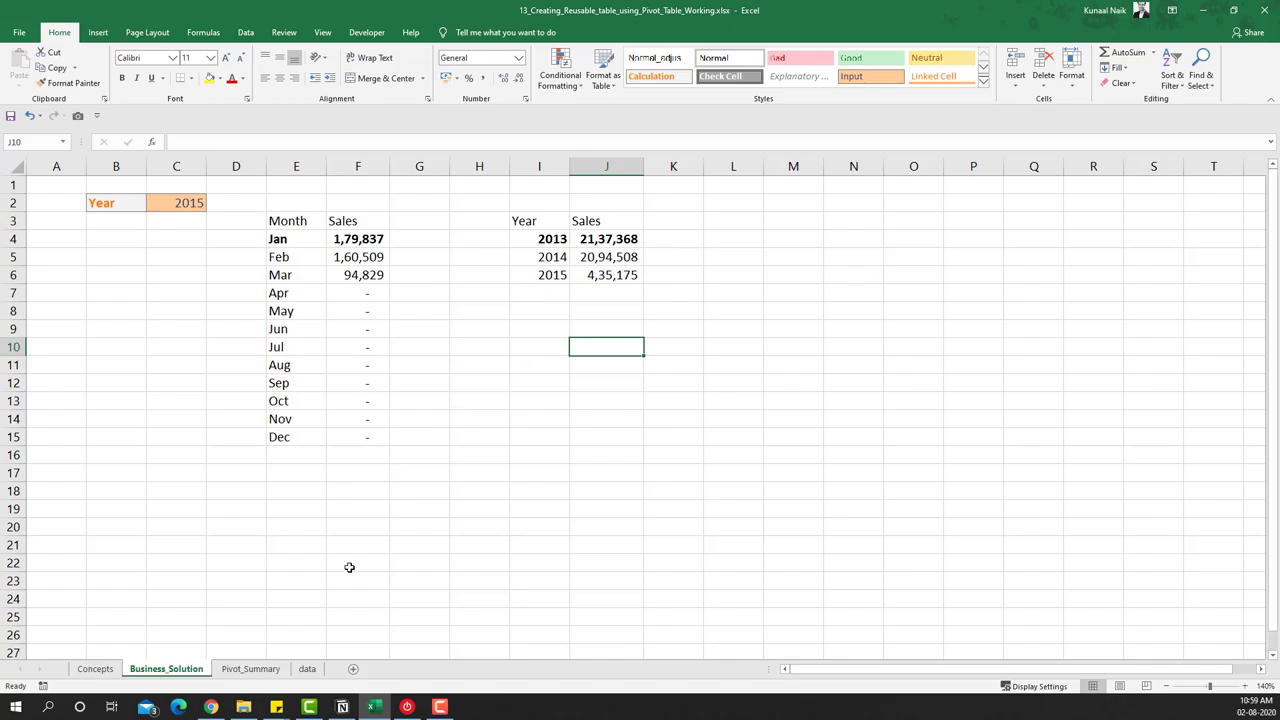
pyautogui.click(306, 669)
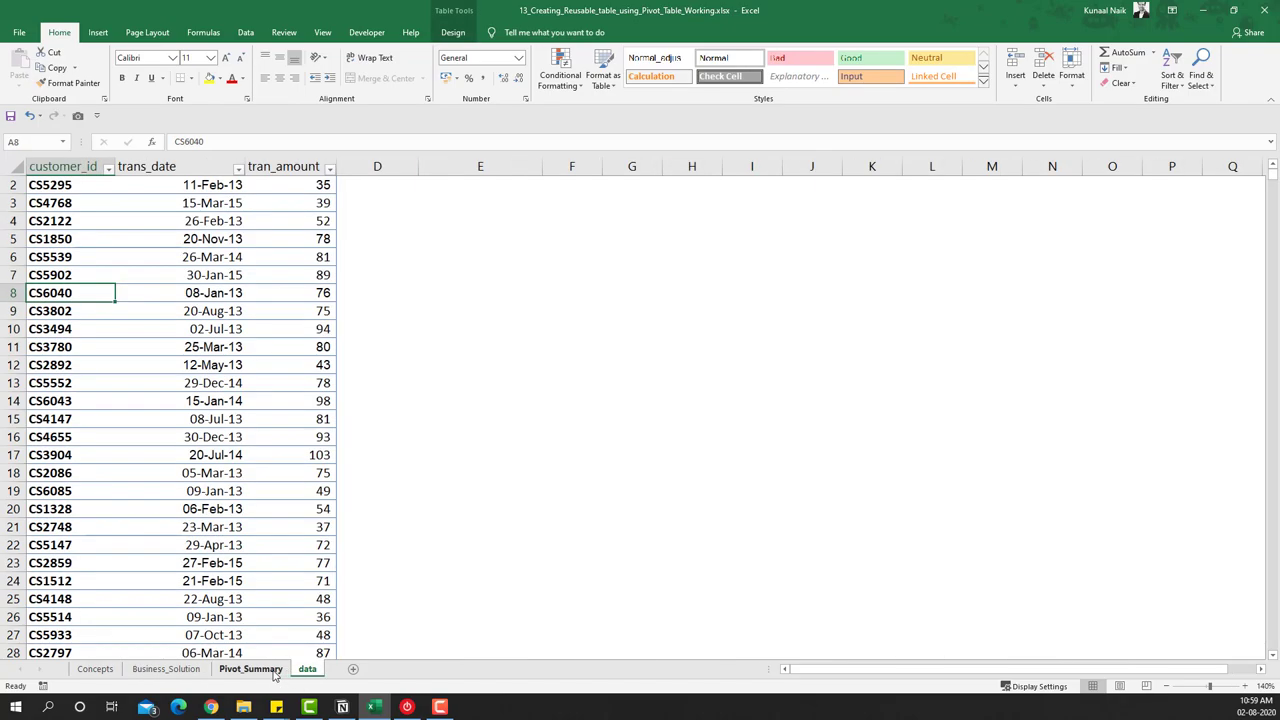
pyautogui.click(251, 669)
pyautogui.scroll(-4, 143, 507)
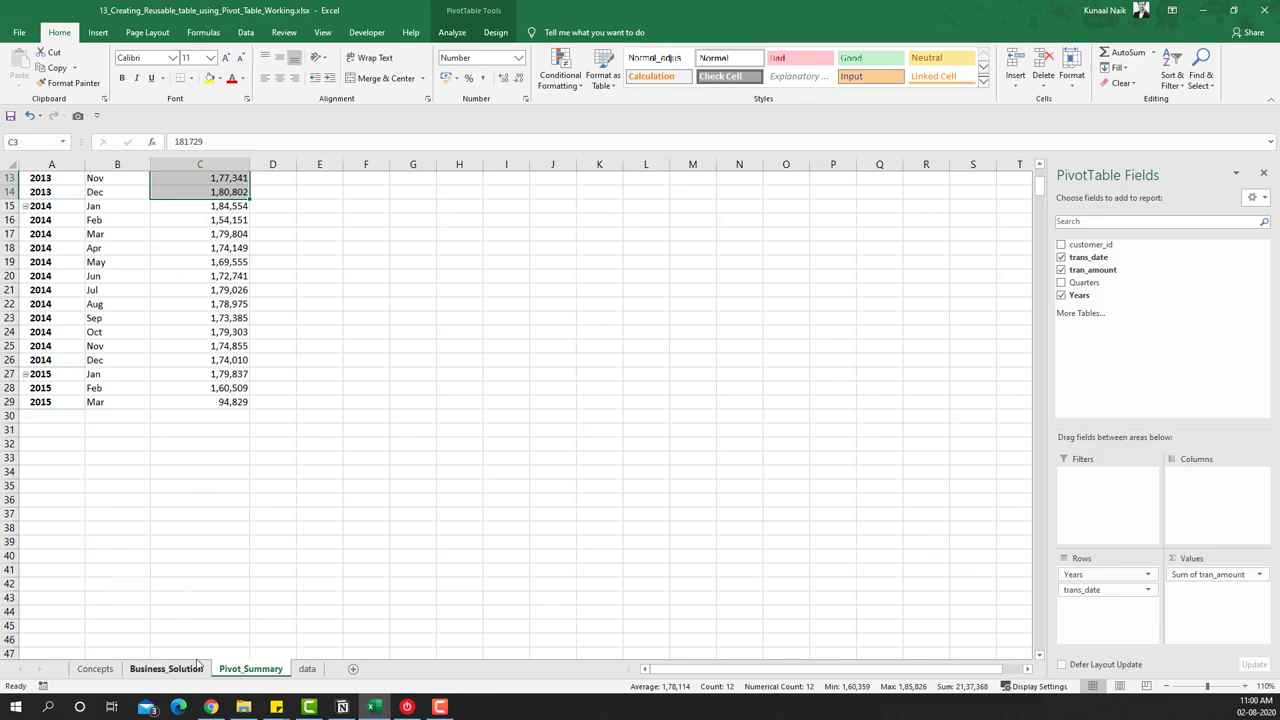
pyautogui.click(307, 669)
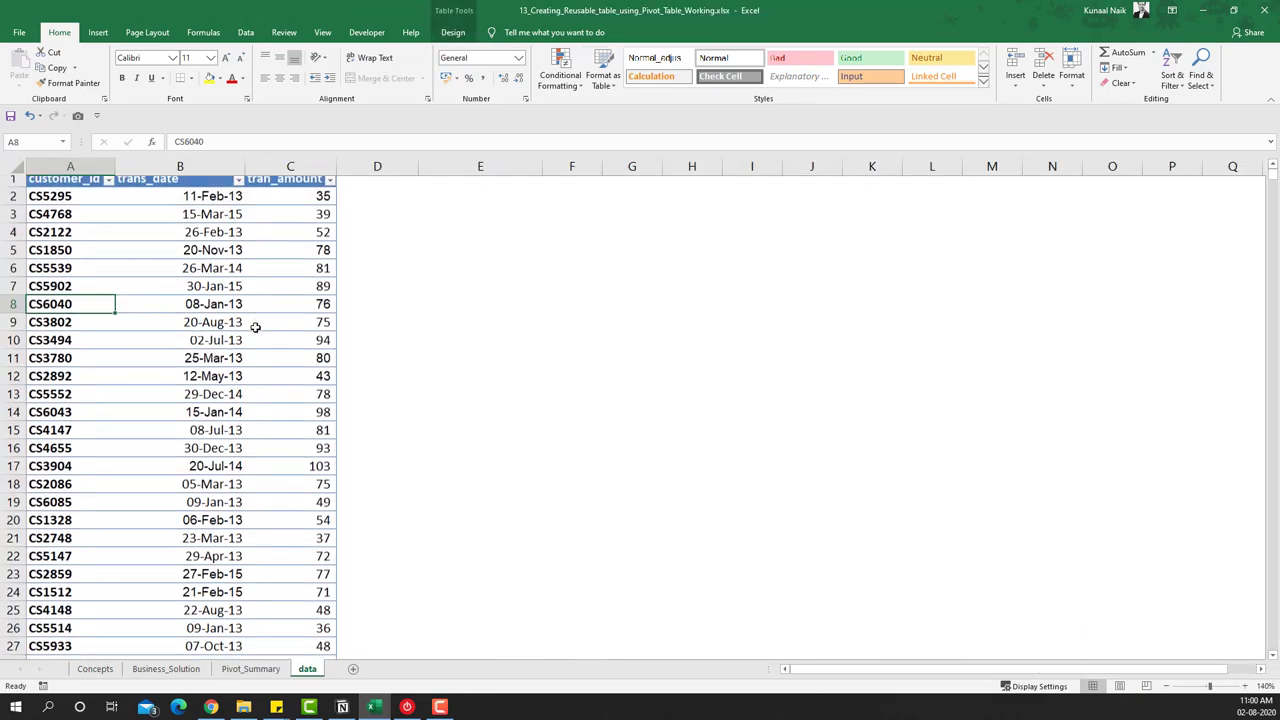
pyautogui.click(234, 296)
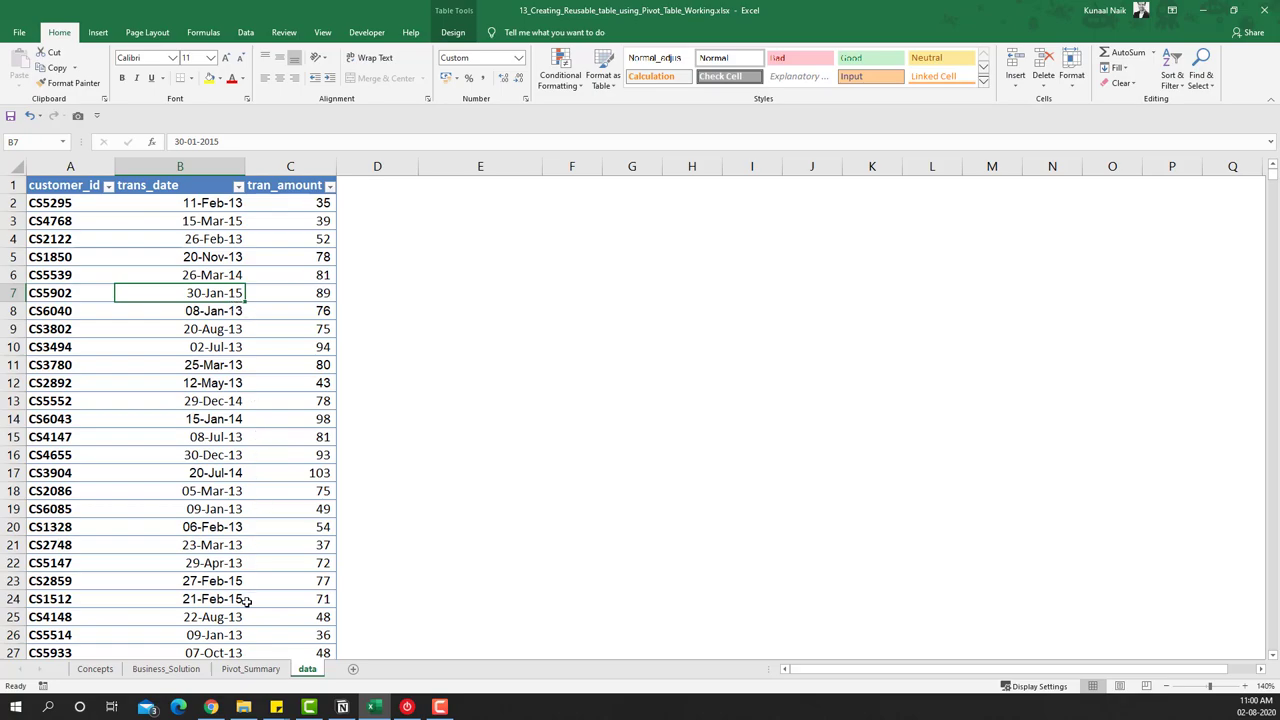
pyautogui.click(250, 668)
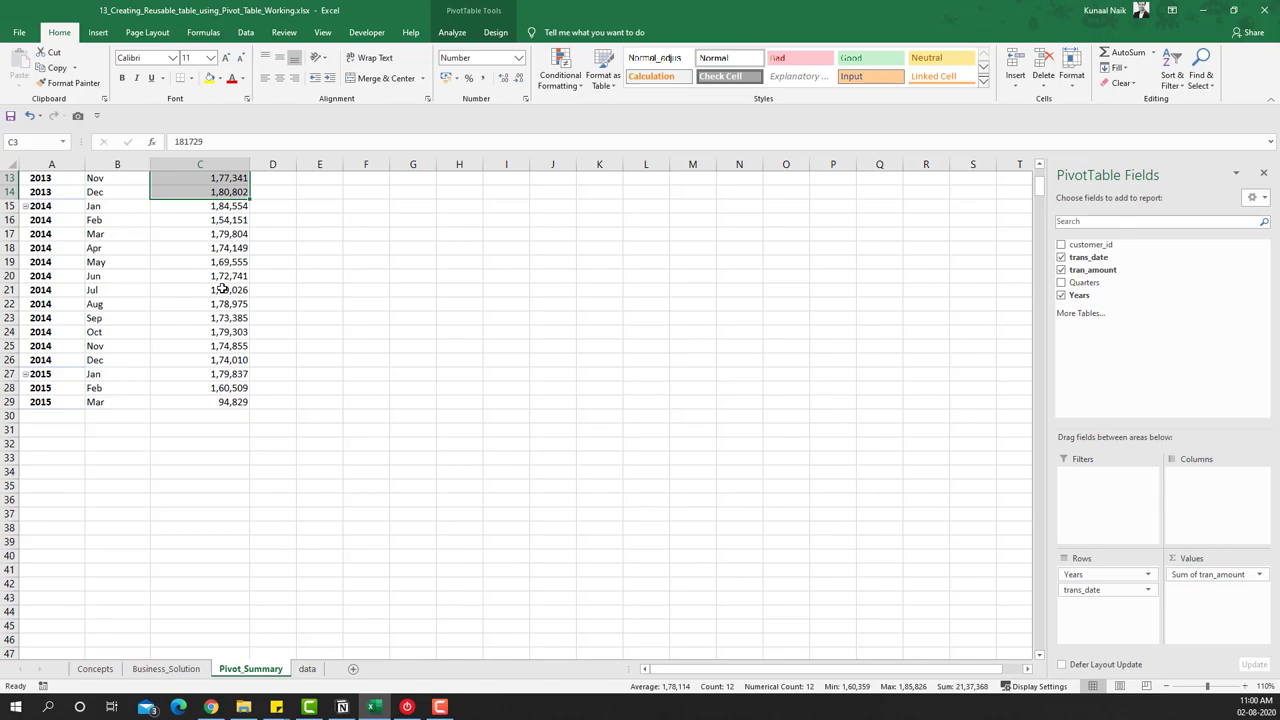
pyautogui.click(166, 668)
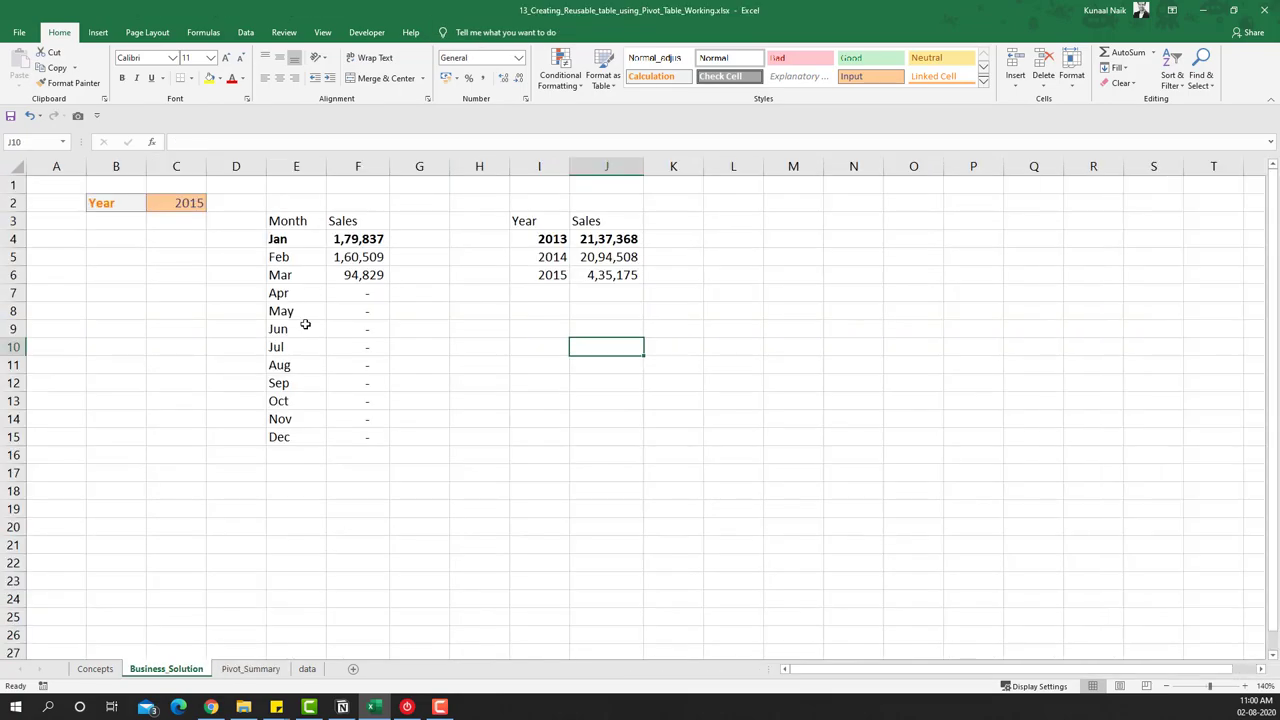